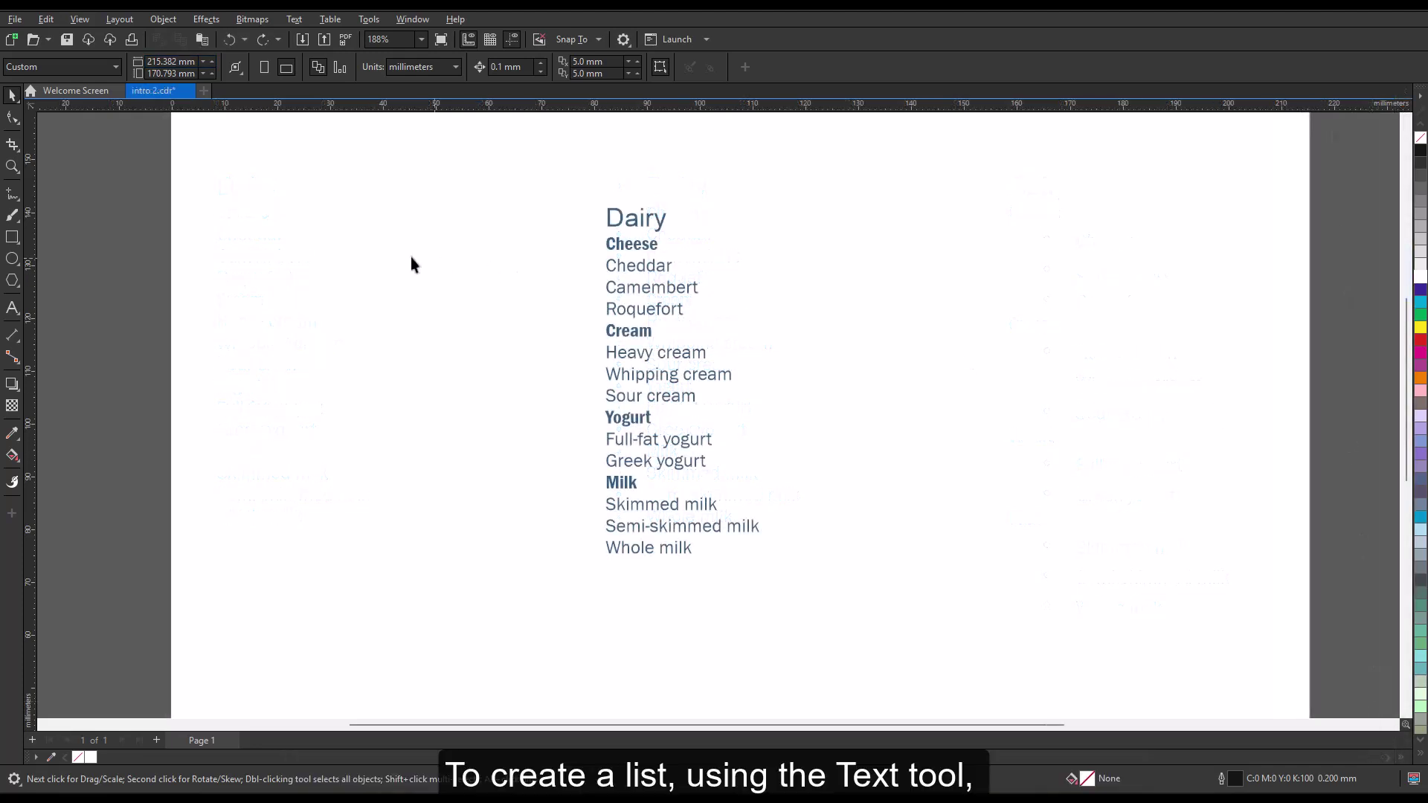
# Step: Bullet the Dairy lines from Cheese to Whole milk with the Text tool, leaving the heading unbulleted
pyautogui.click(12, 308)
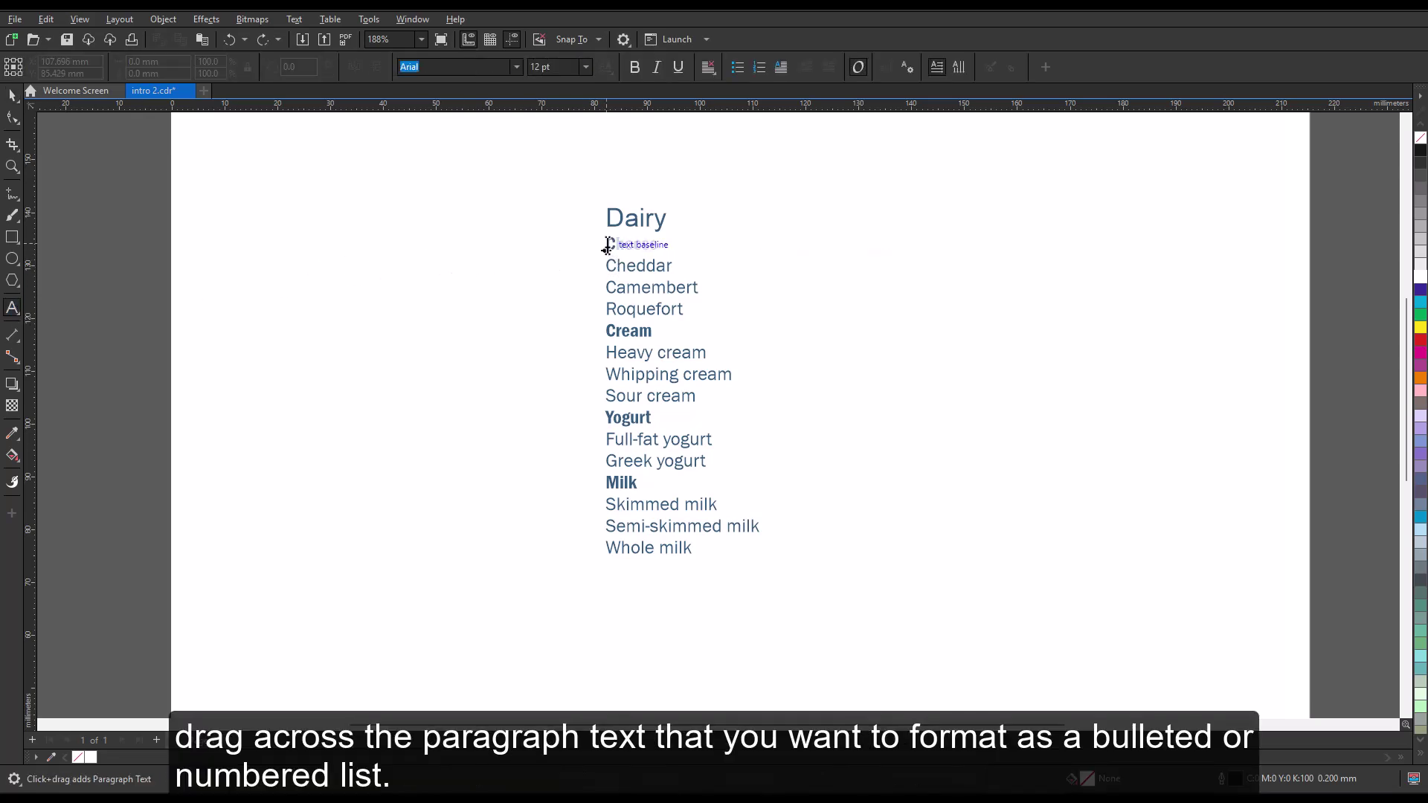
pyautogui.moveTo(608, 246); pyautogui.dragTo(702, 556)
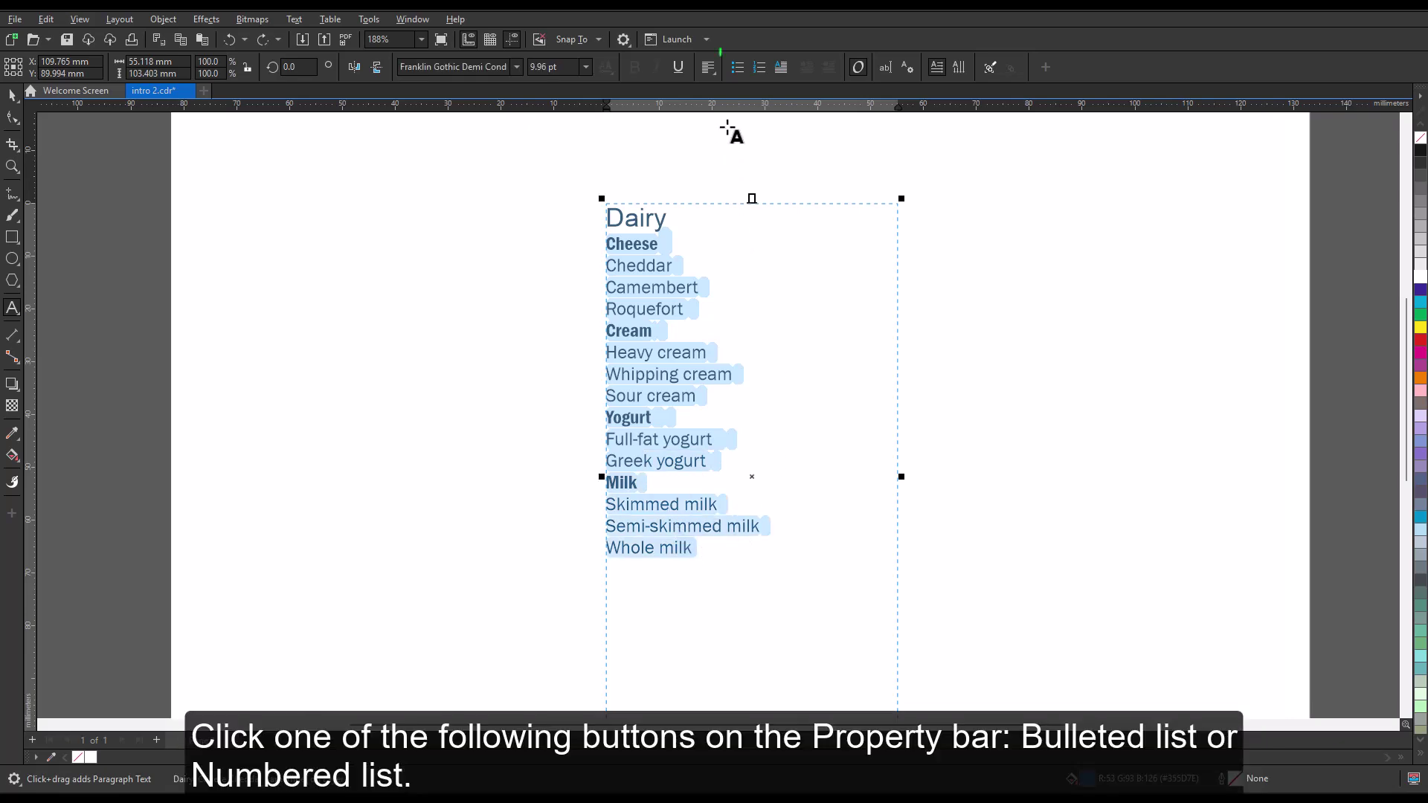
pyautogui.click(736, 73)
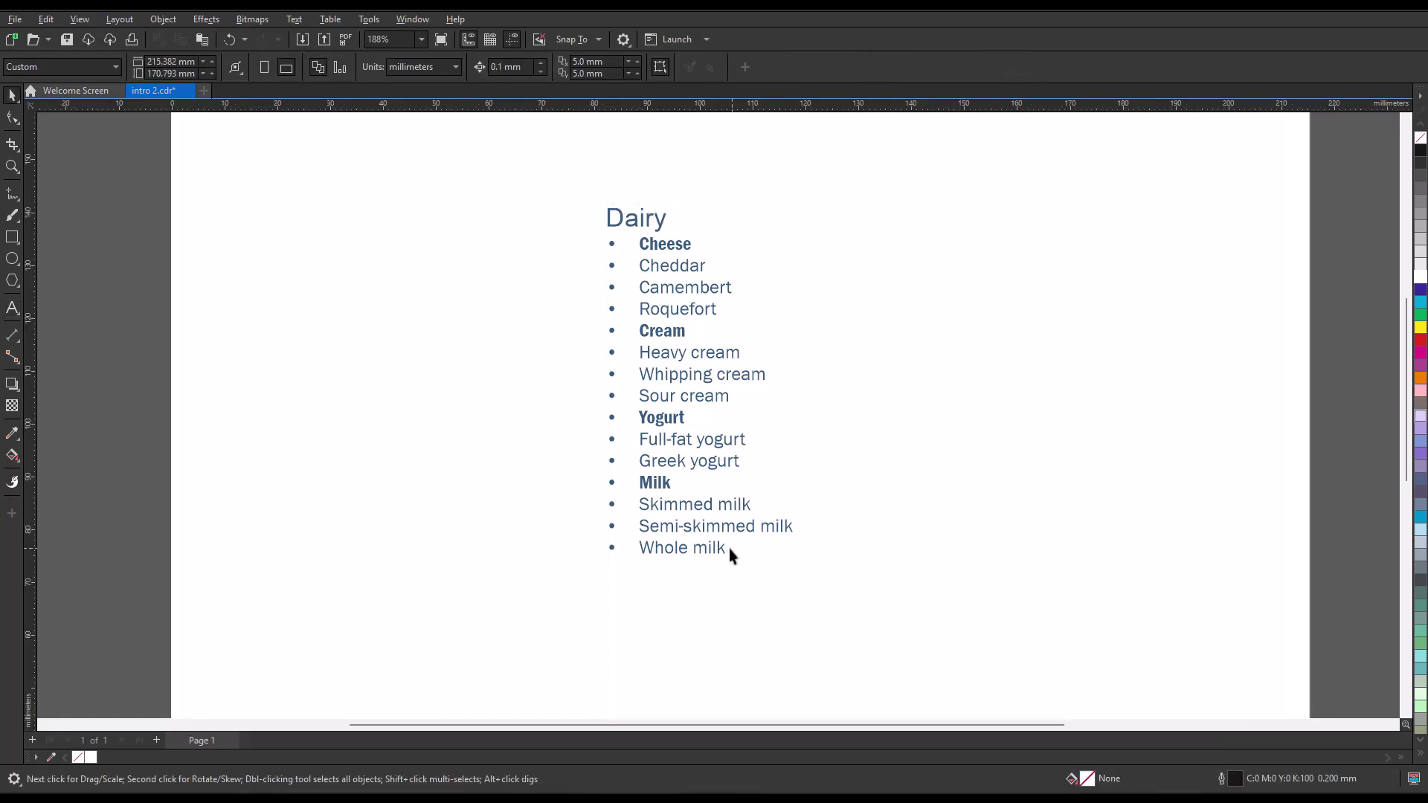
pyautogui.click(723, 548)
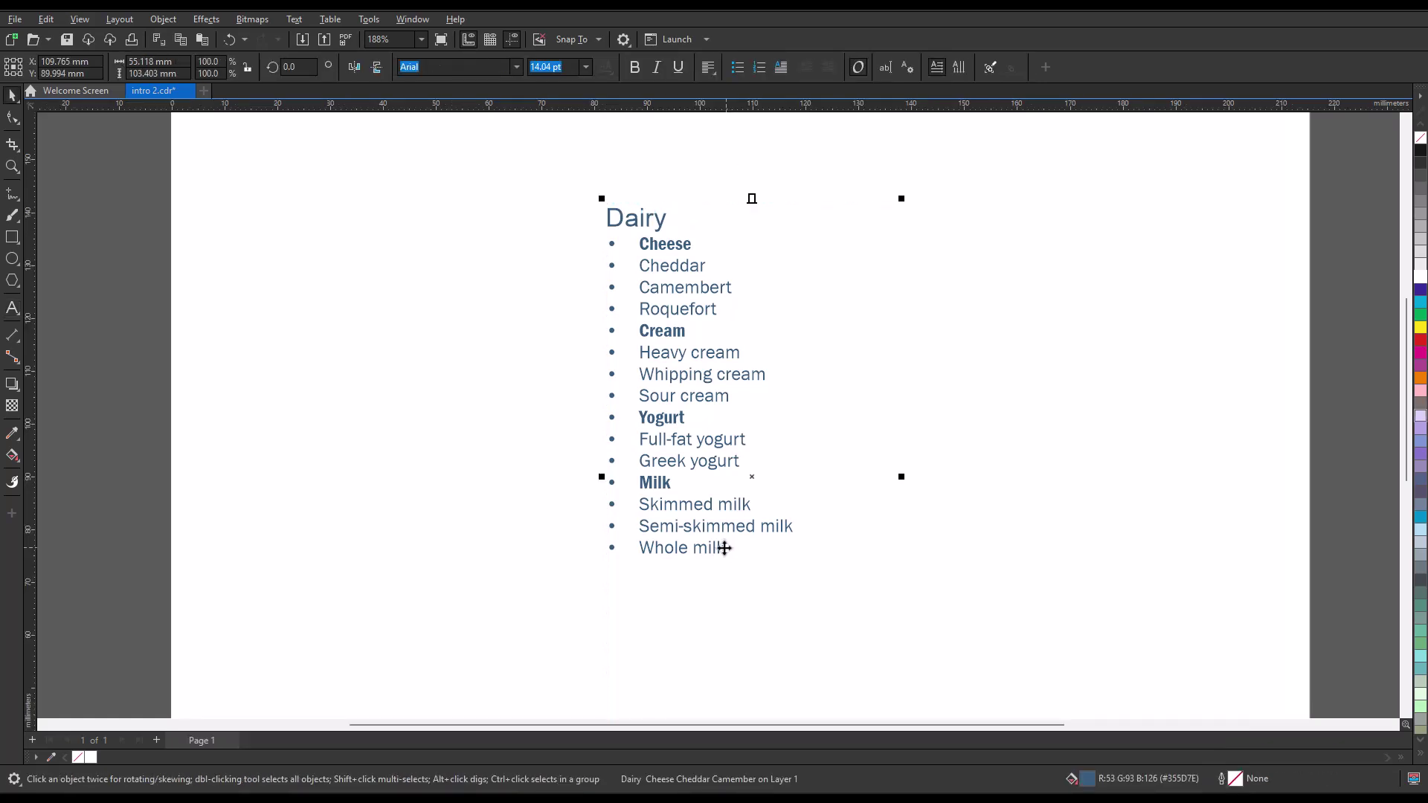
# Step: Select the bulleted Dairy items and open Text > Bullets and Numbering, moved clear of the list
pyautogui.doubleClick(723, 547)
pyautogui.moveTo(721, 547); pyautogui.dragTo(596, 247)
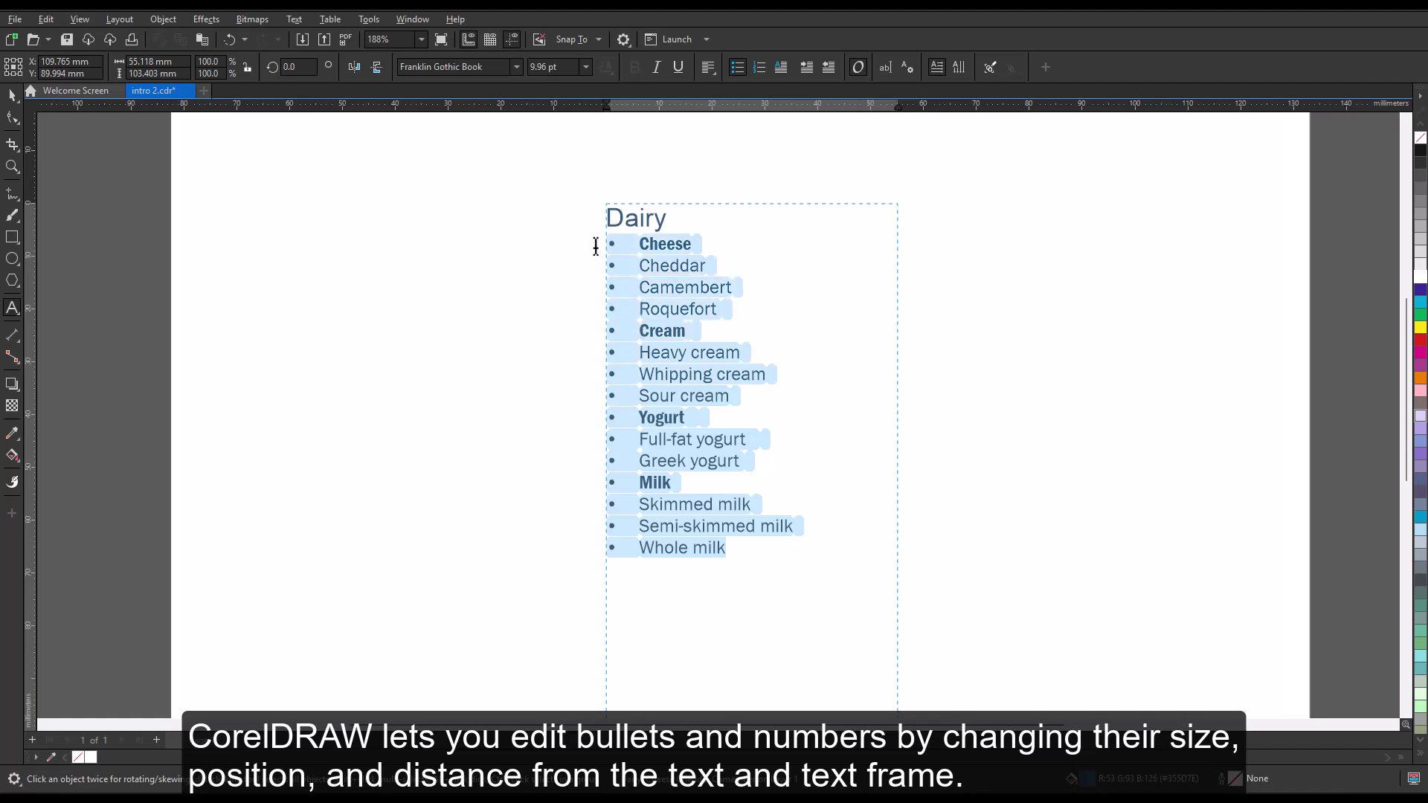
pyautogui.moveTo(596, 246); pyautogui.dragTo(577, 248)
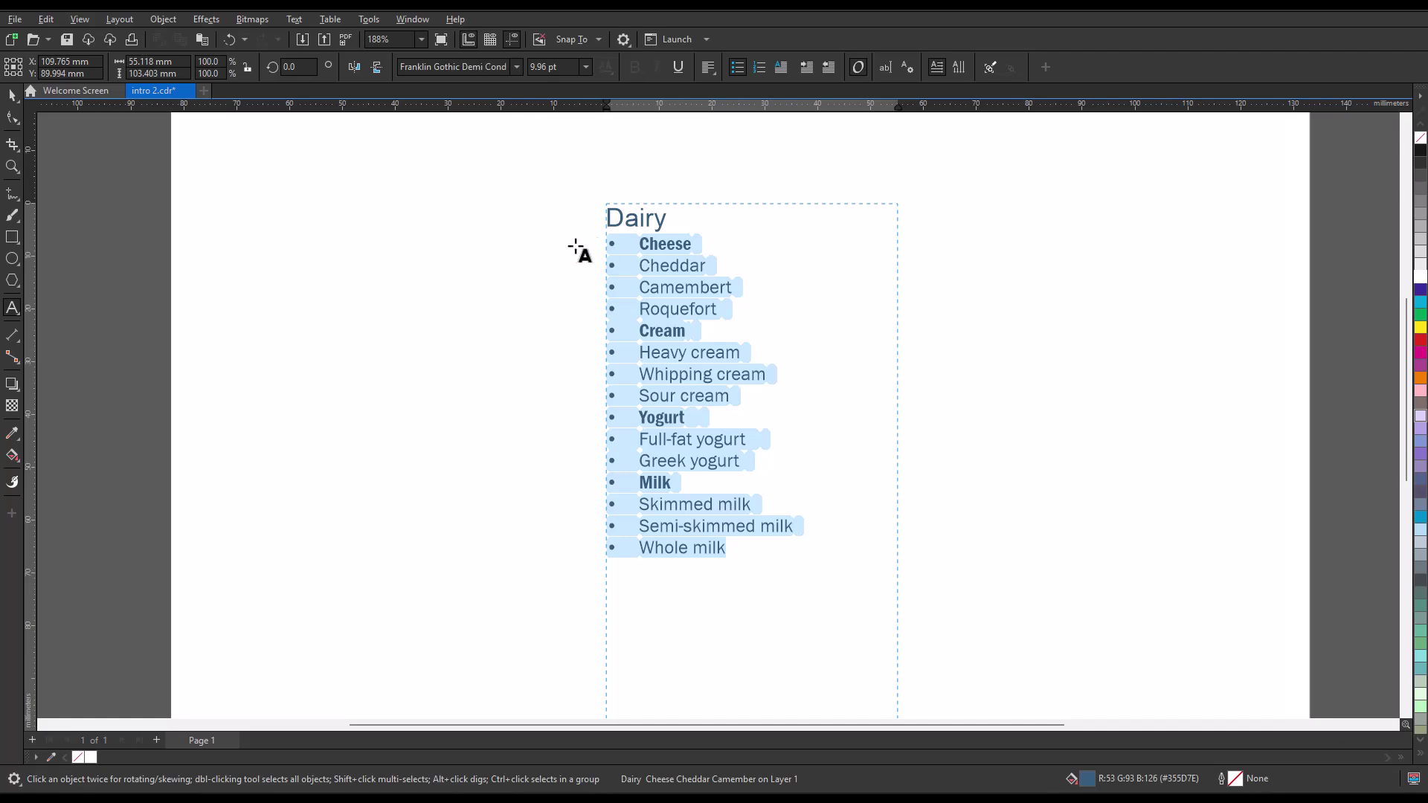
pyautogui.click(298, 23)
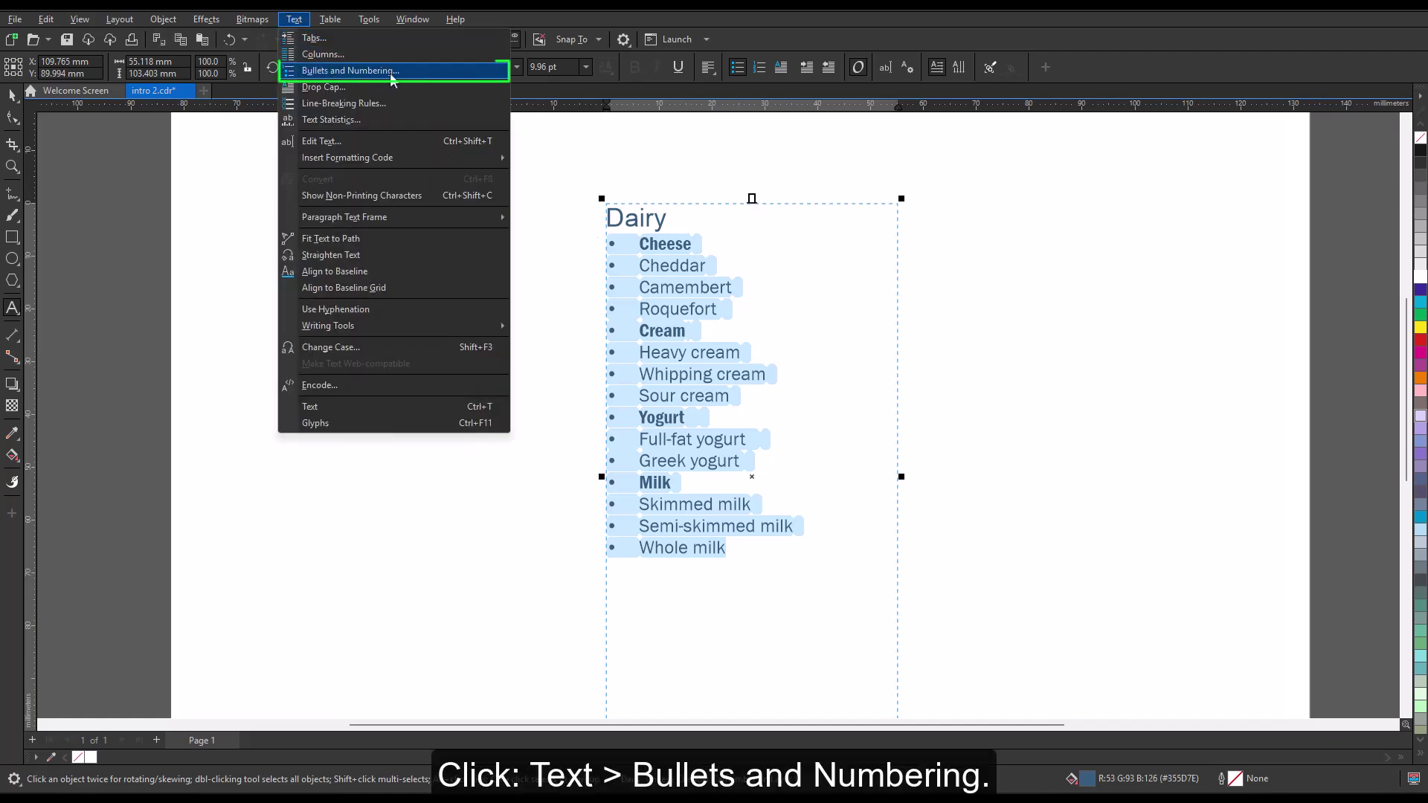
pyautogui.click(421, 70)
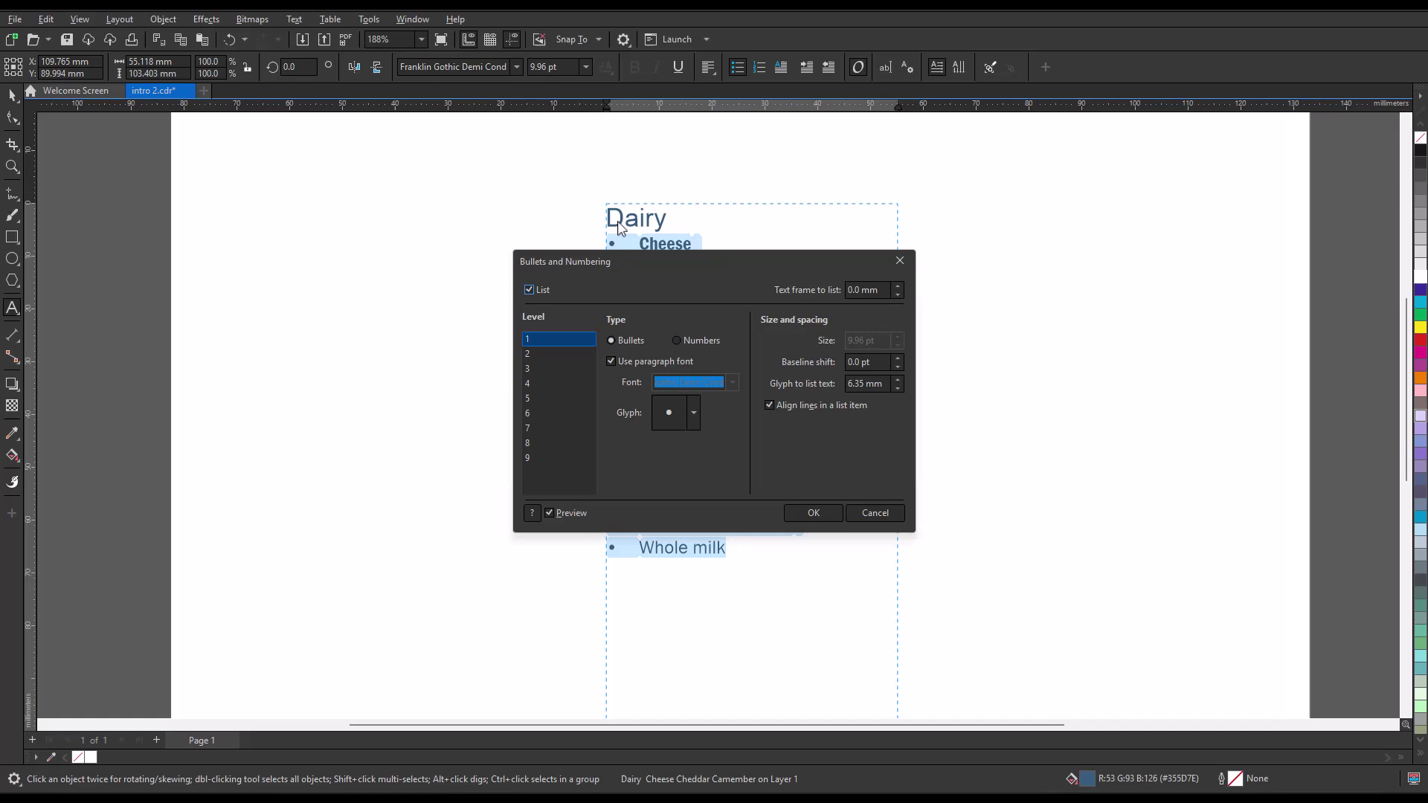
pyautogui.moveTo(688, 262); pyautogui.dragTo(1090, 173)
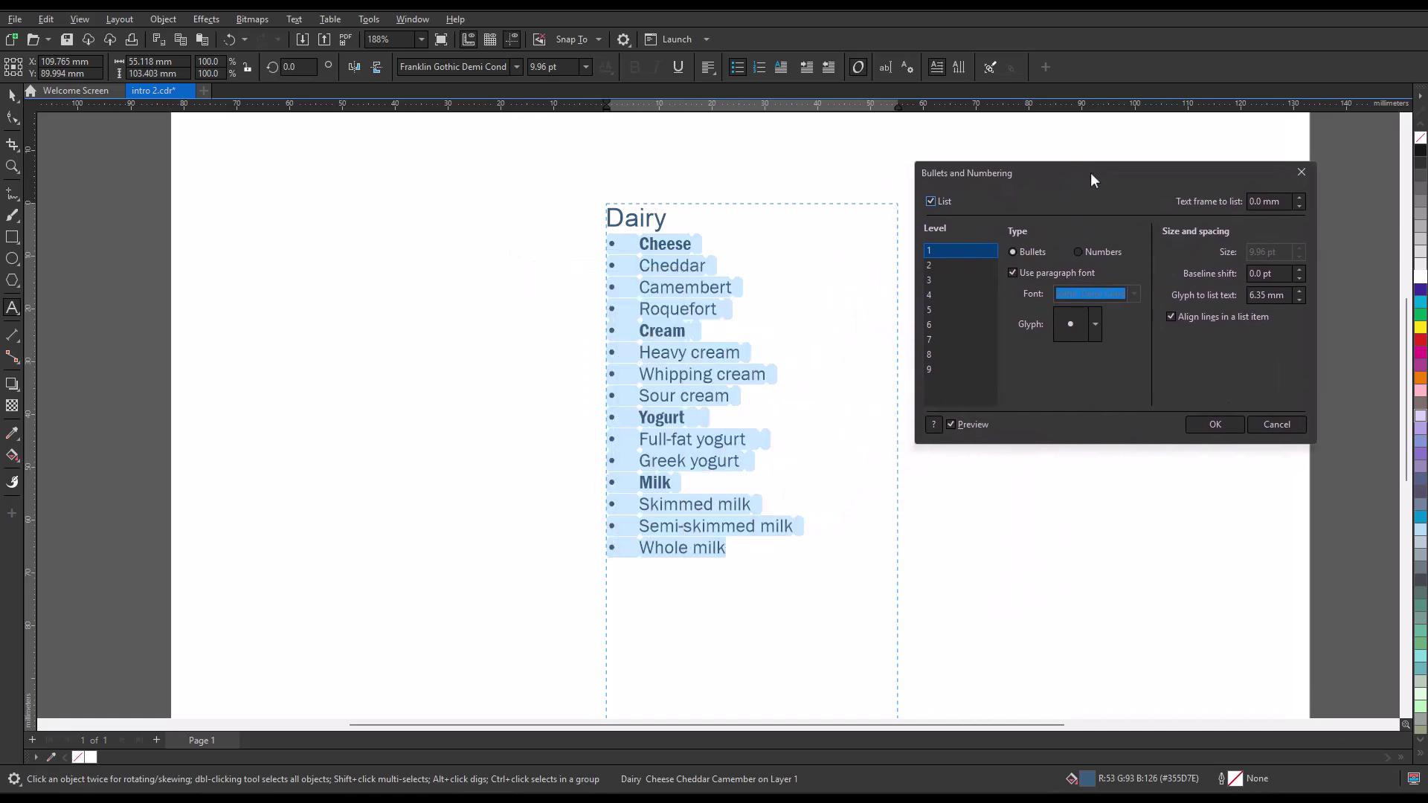
# Step: Replace the paragraph-font bullets with the Wingdings 2 bullseye glyph sized 10.04 pt
pyautogui.click(1012, 273)
pyautogui.click(1133, 294)
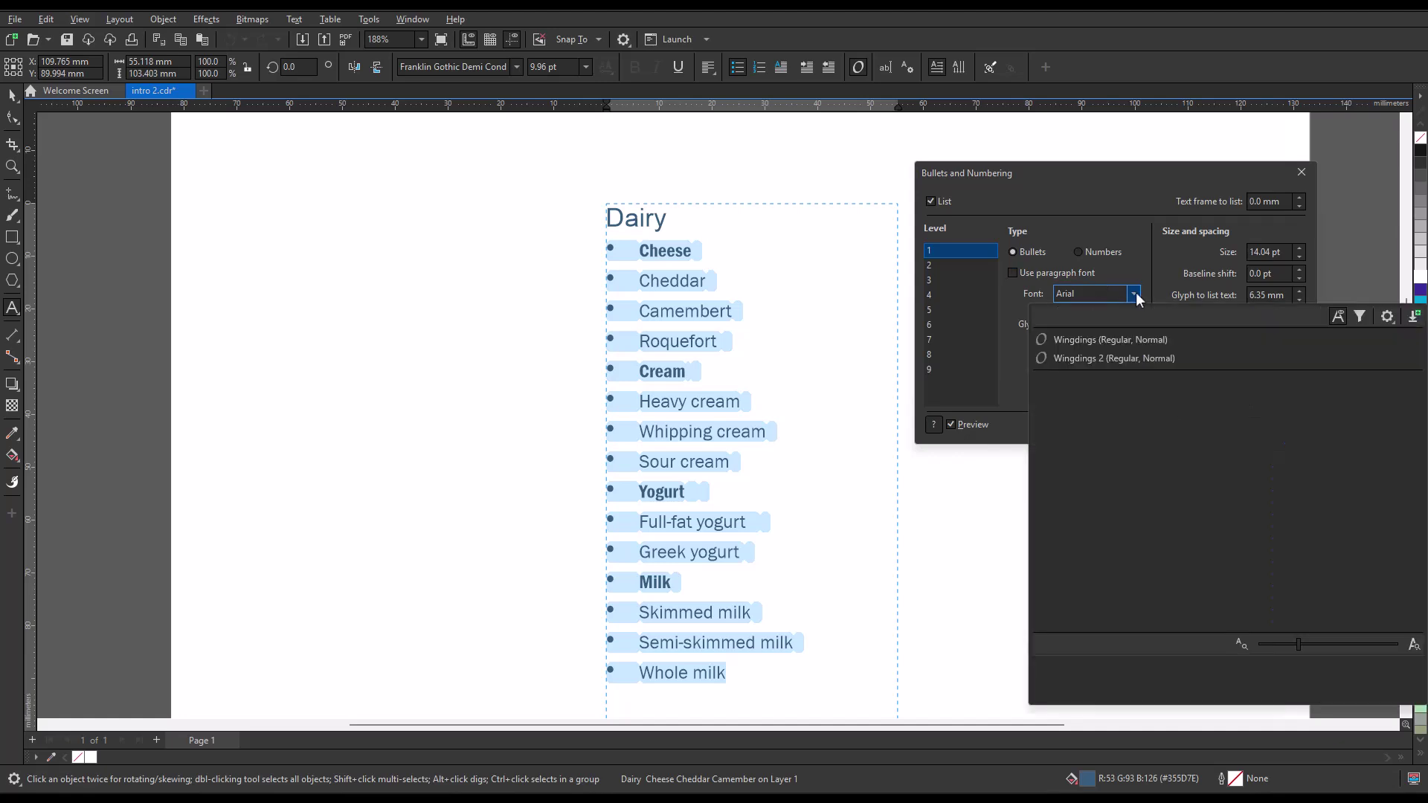
pyautogui.press('Escape')
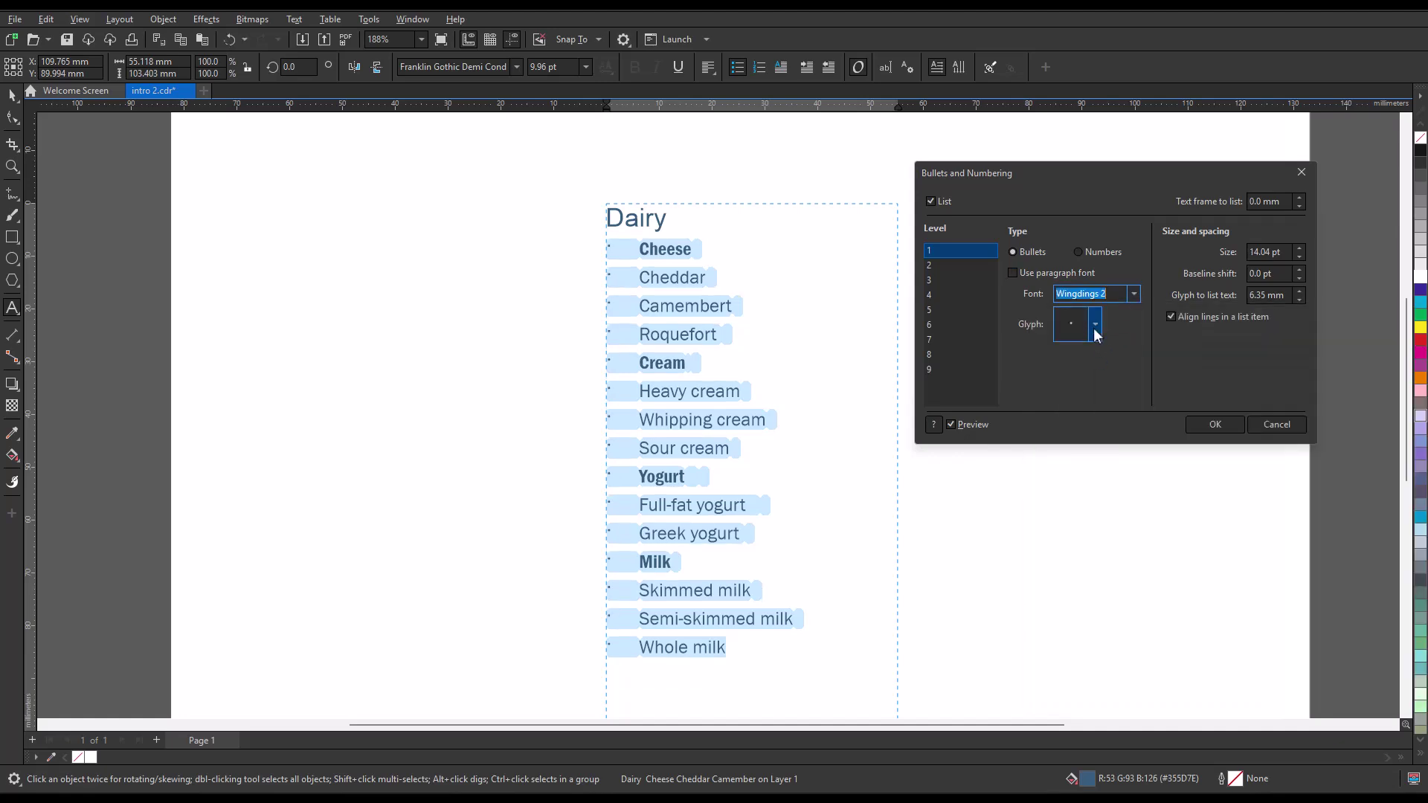
pyautogui.click(1095, 324)
pyautogui.click(1144, 397)
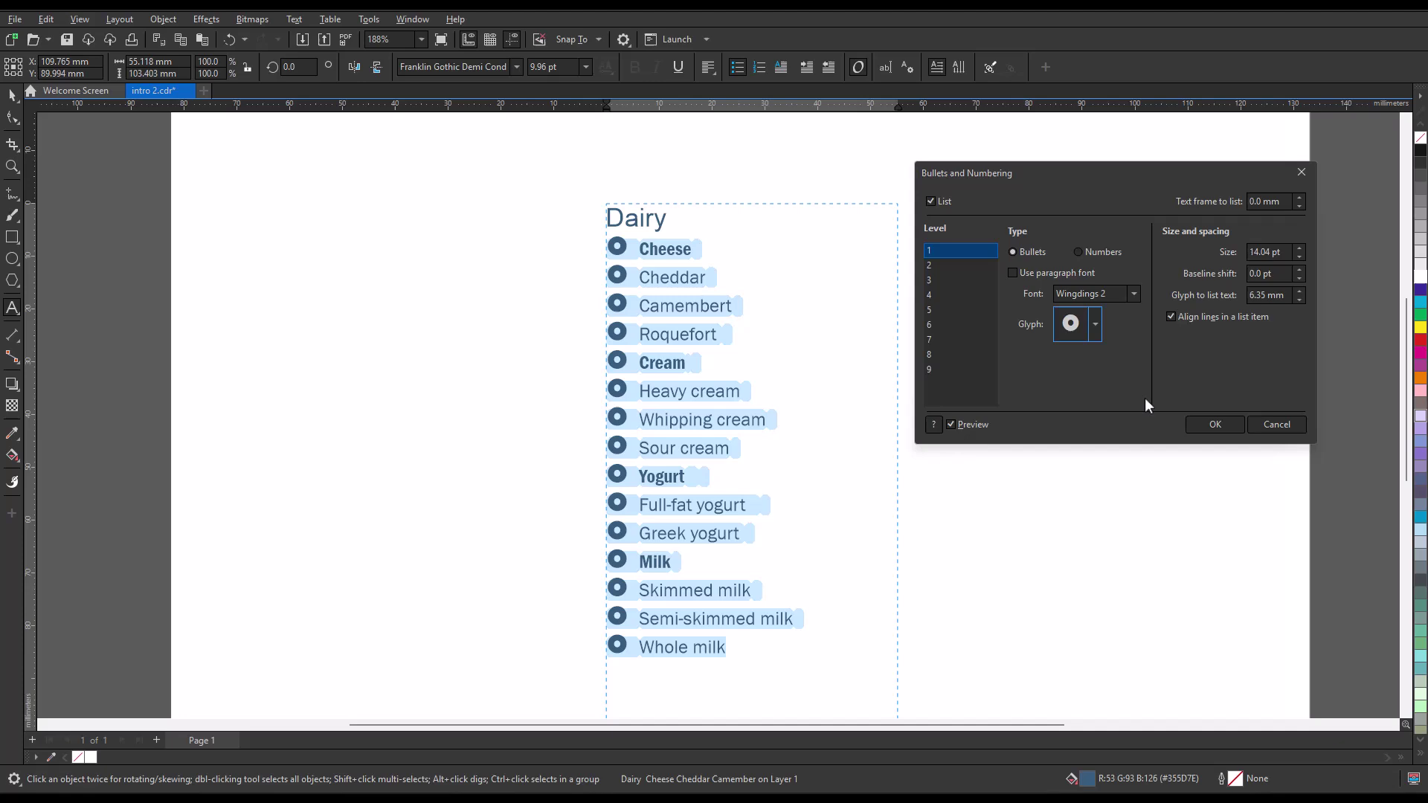
pyautogui.click(1300, 257)
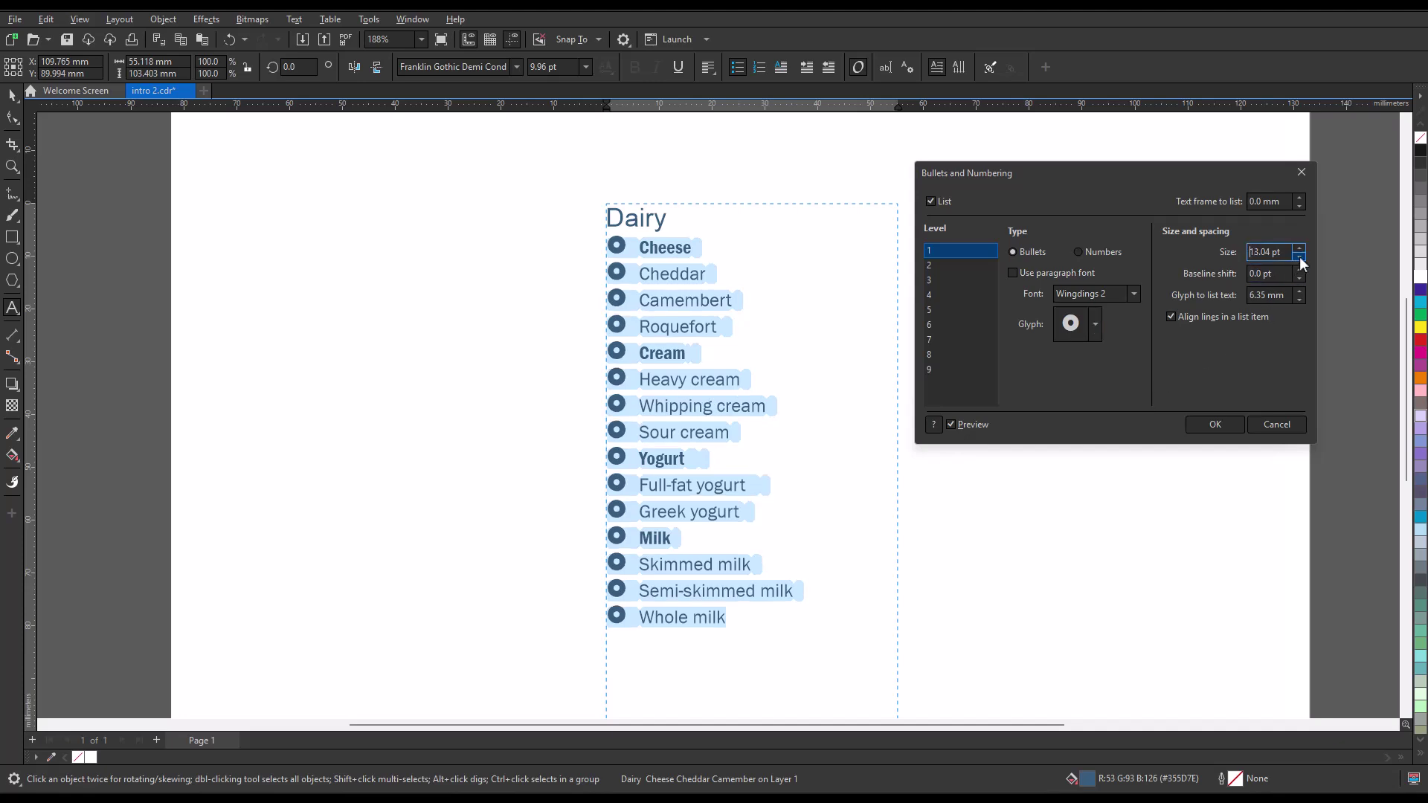
pyautogui.click(1300, 256)
pyautogui.click(1301, 257)
pyautogui.click(1300, 257)
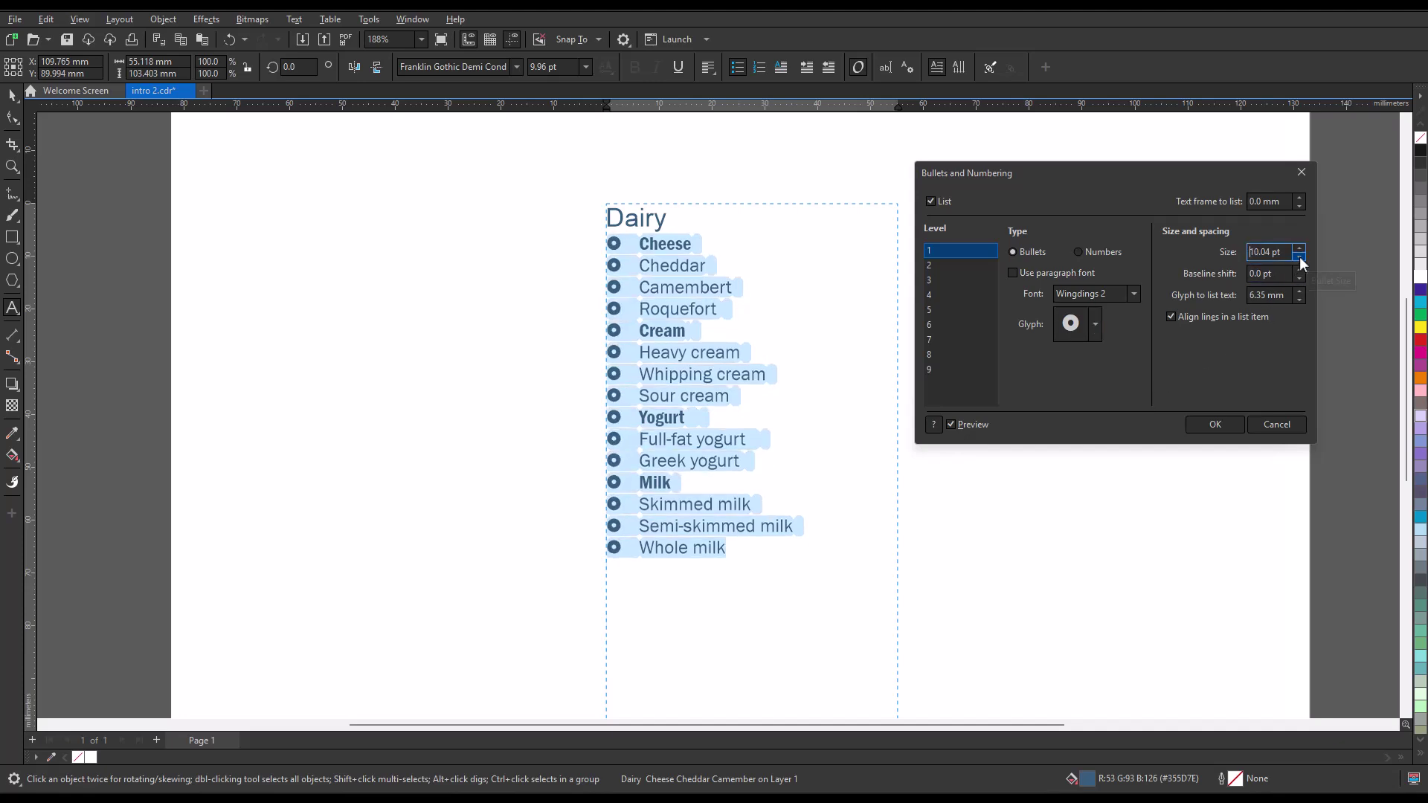
pyautogui.click(1221, 425)
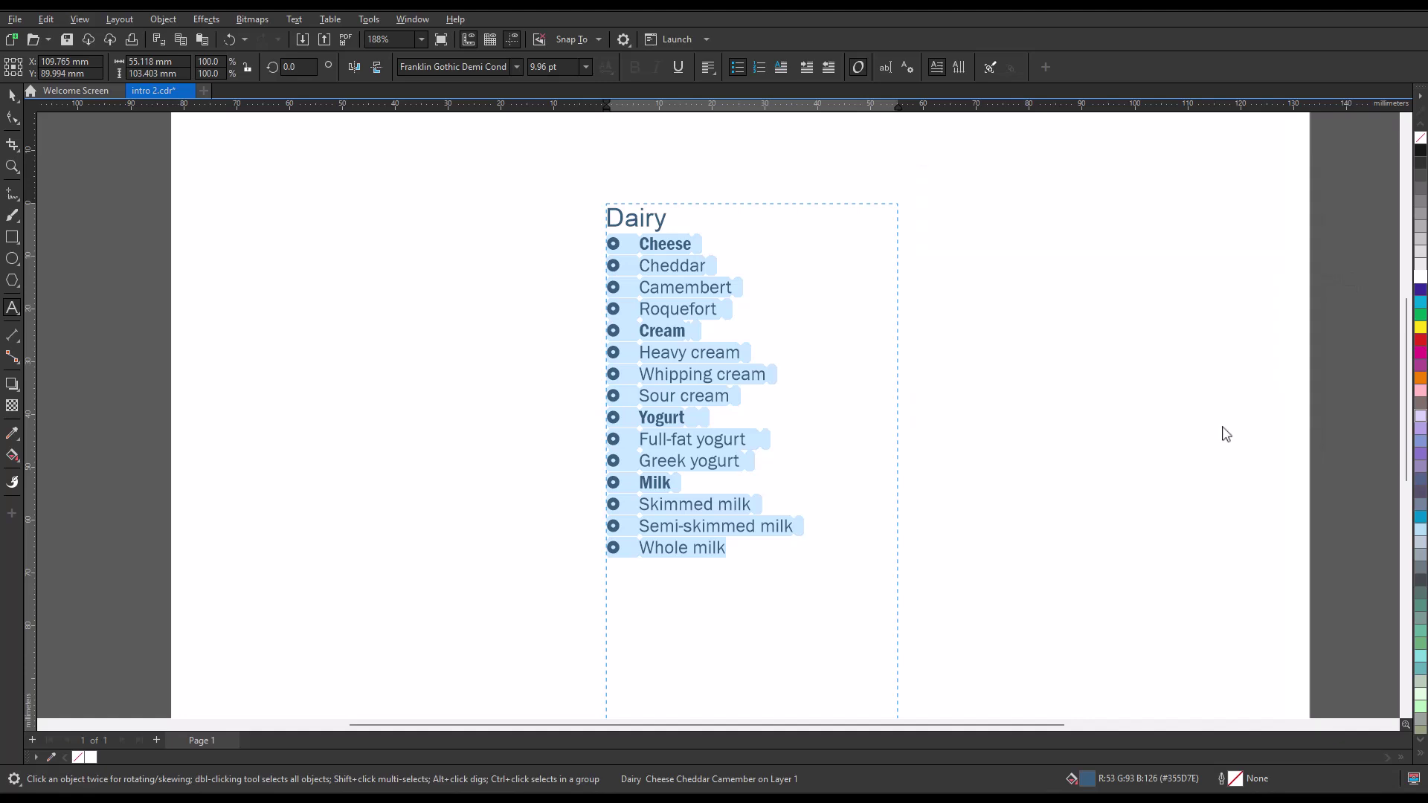
# Step: Apply a numbered list to the three paragraphs under the right-hand heading
pyautogui.click(1080, 435)
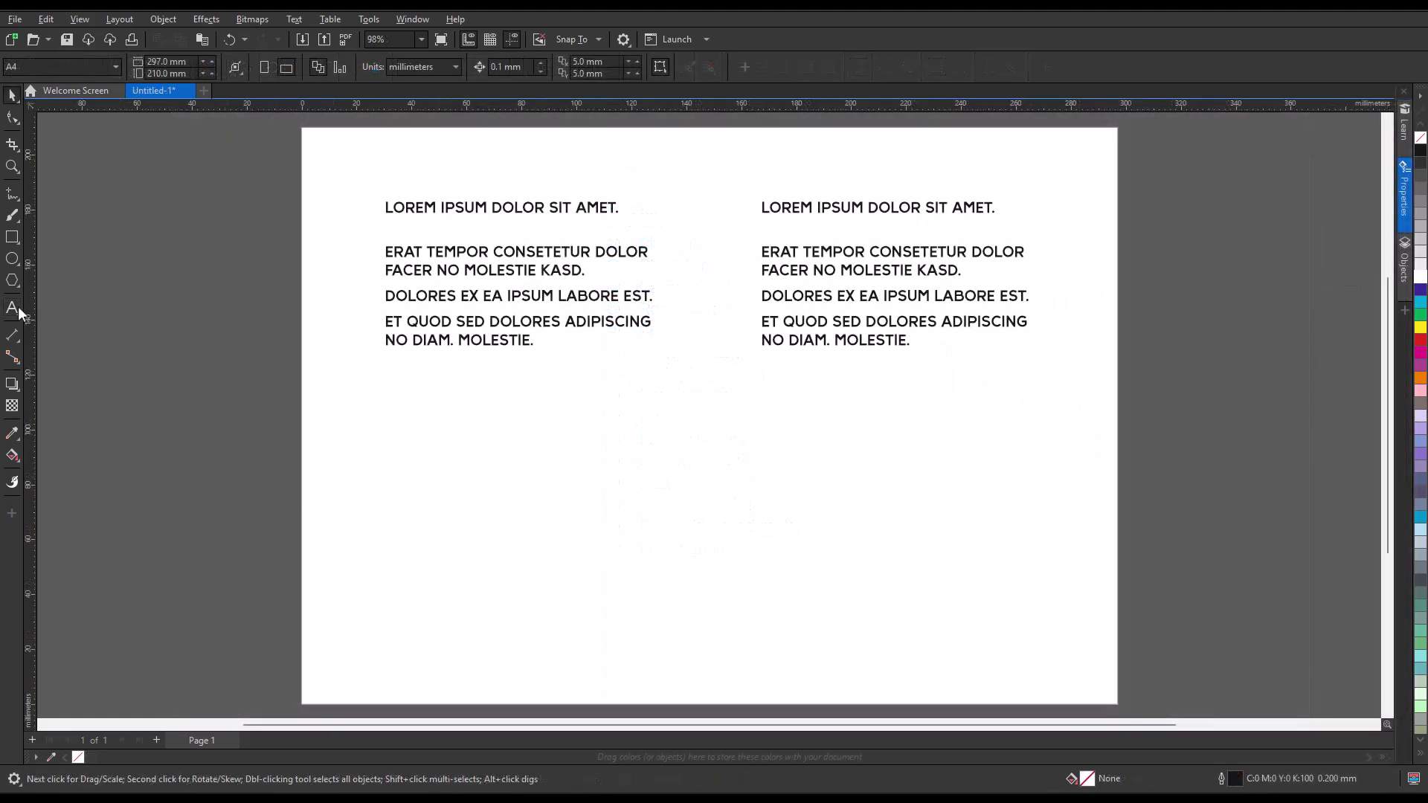
pyautogui.moveTo(912, 342); pyautogui.dragTo(761, 245)
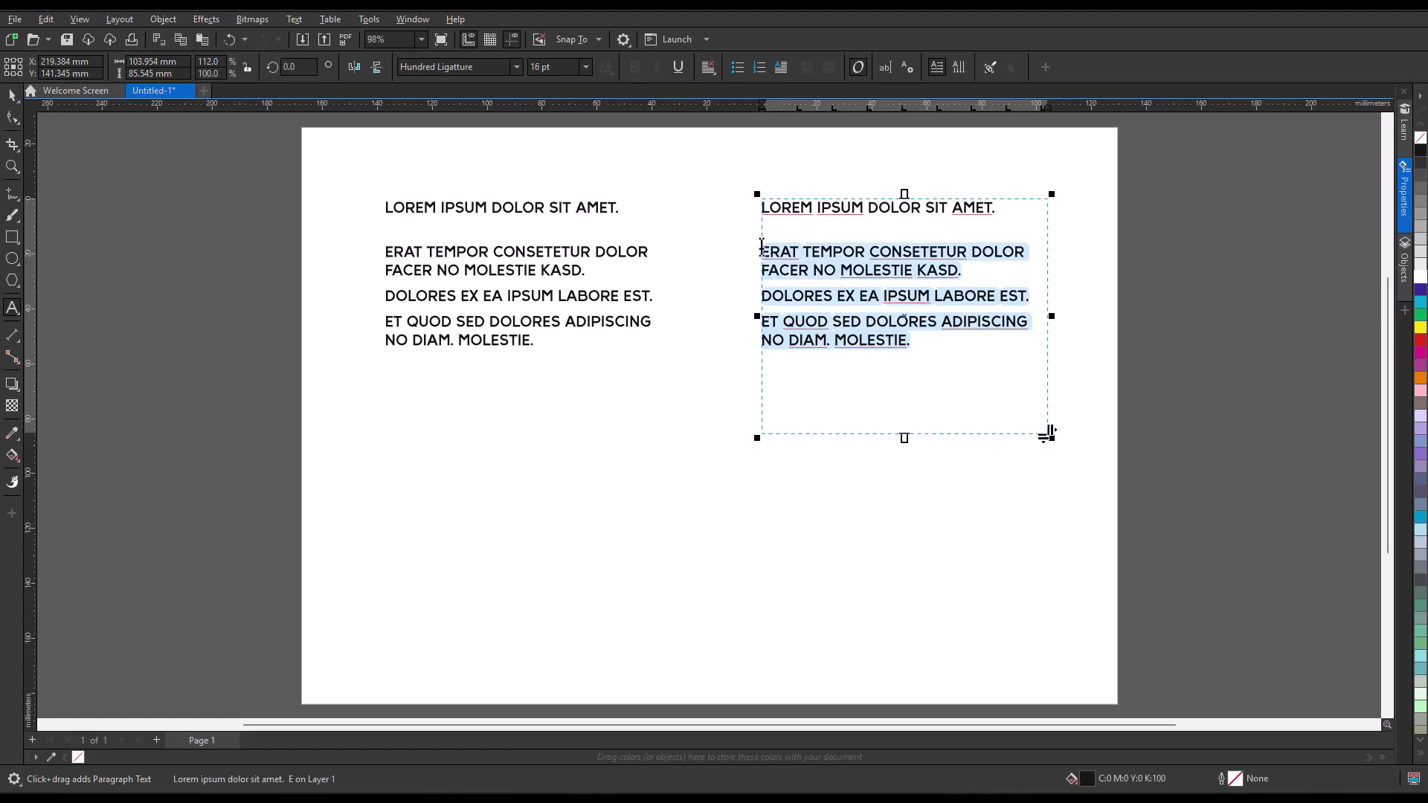
pyautogui.click(762, 69)
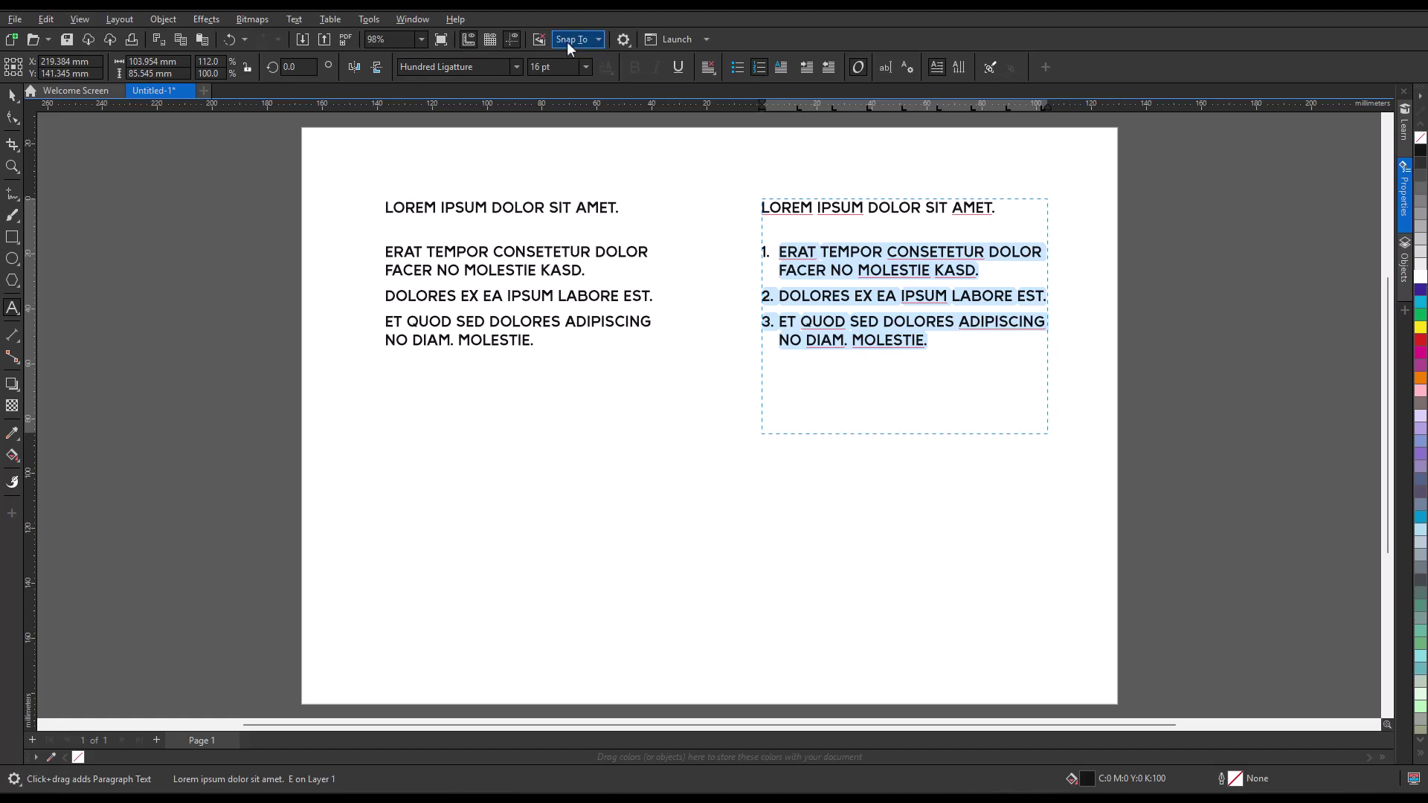
# Step: Keep the 1, 2, 3 numbering style and set the glyph-to-text gap to 8 mm
pyautogui.click(294, 20)
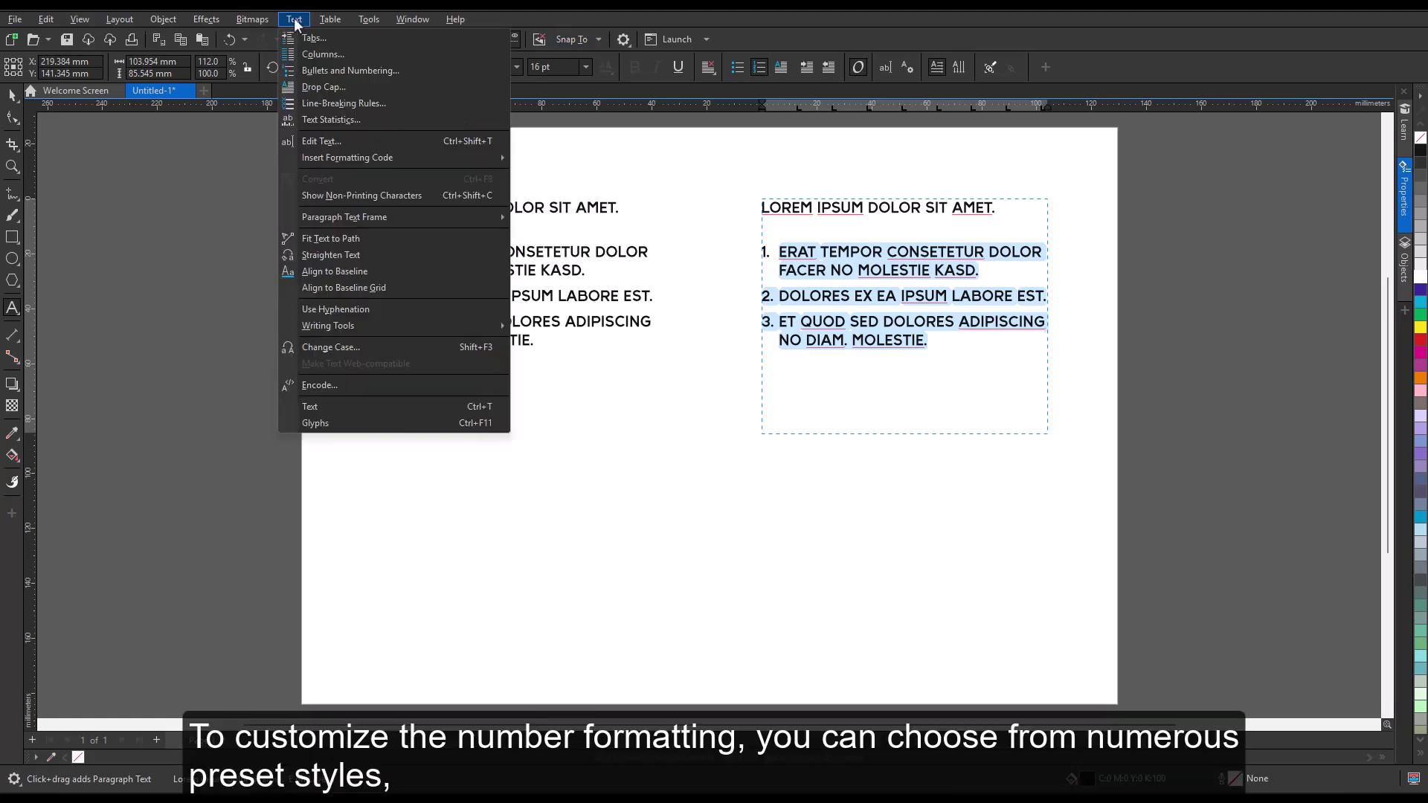
pyautogui.click(319, 72)
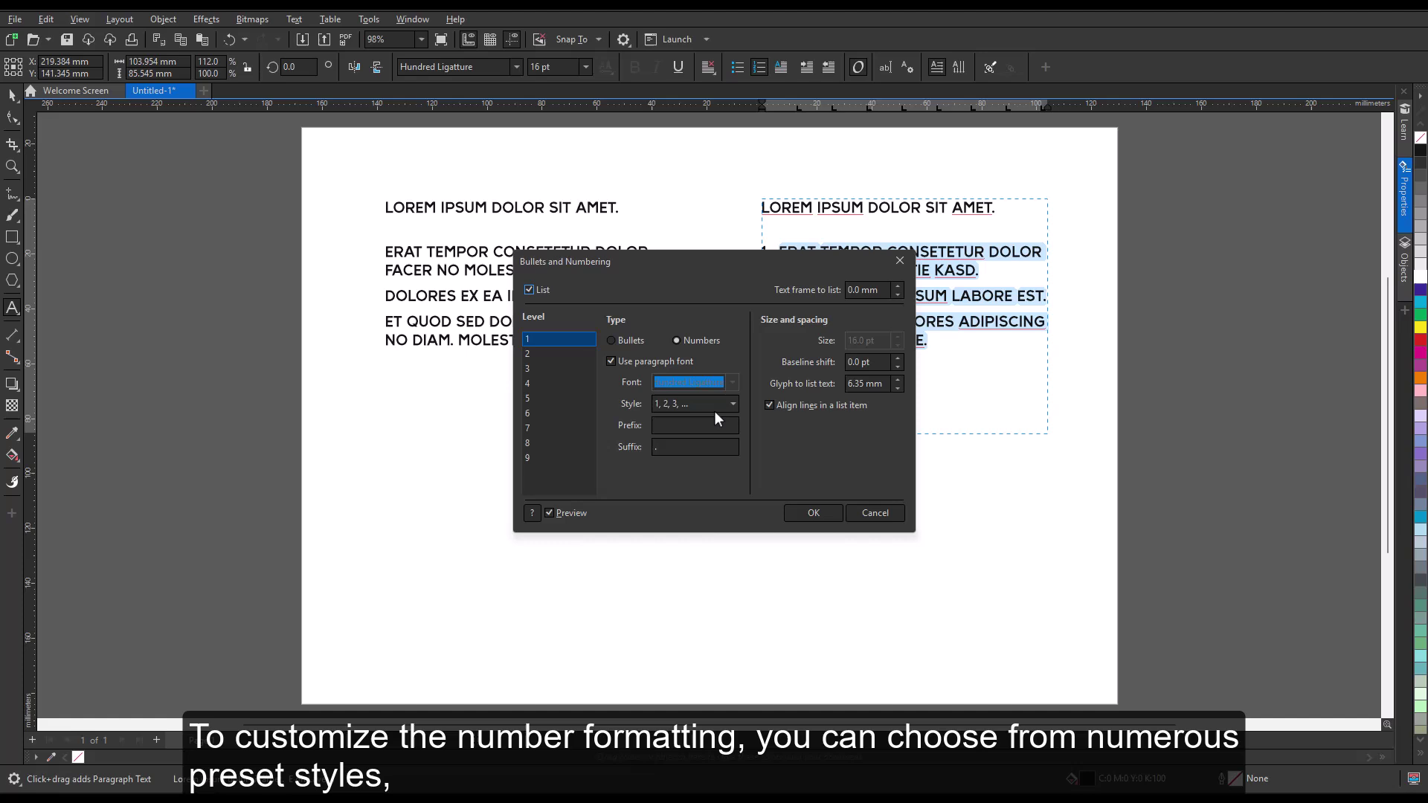
pyautogui.click(733, 404)
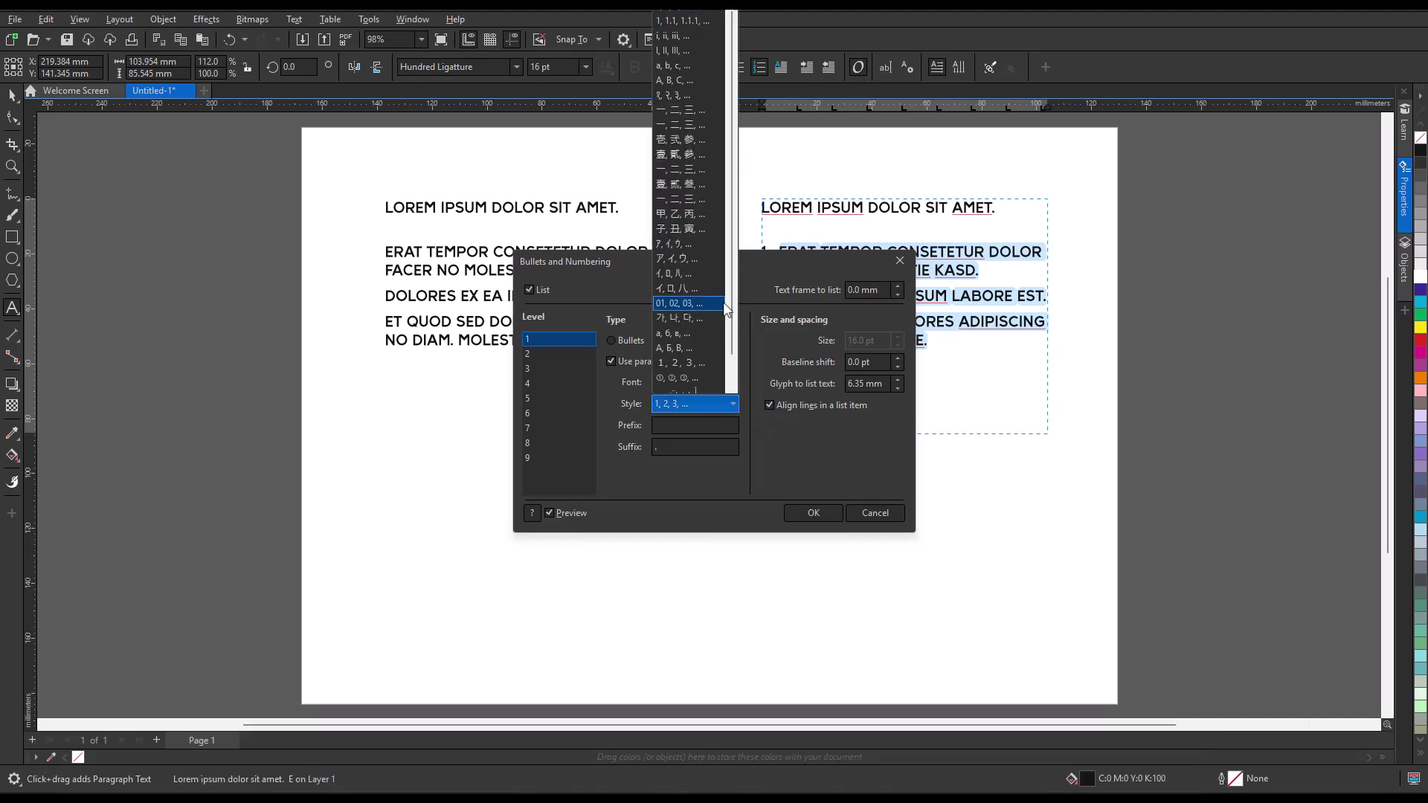
pyautogui.moveTo(733, 287); pyautogui.dragTo(729, 318)
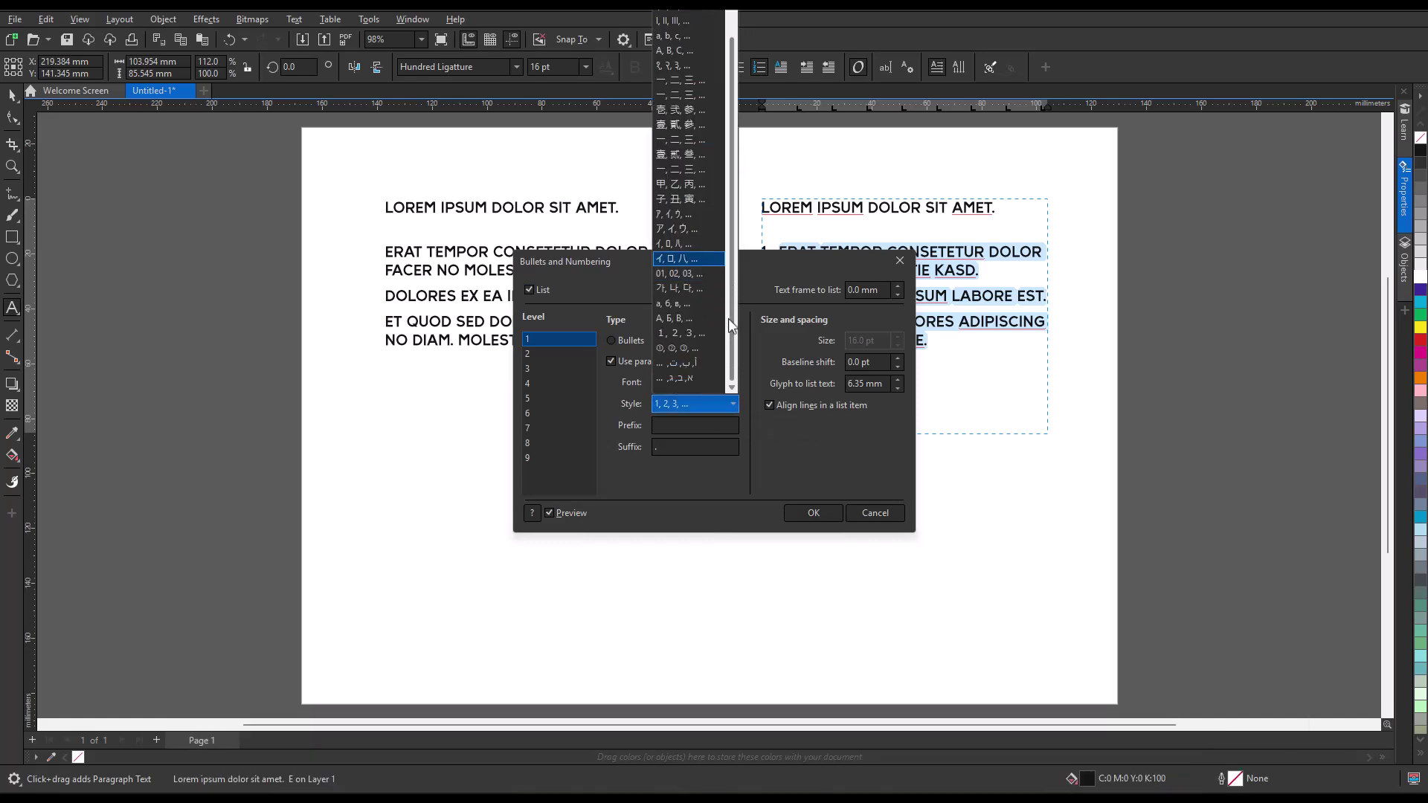
pyautogui.click(778, 466)
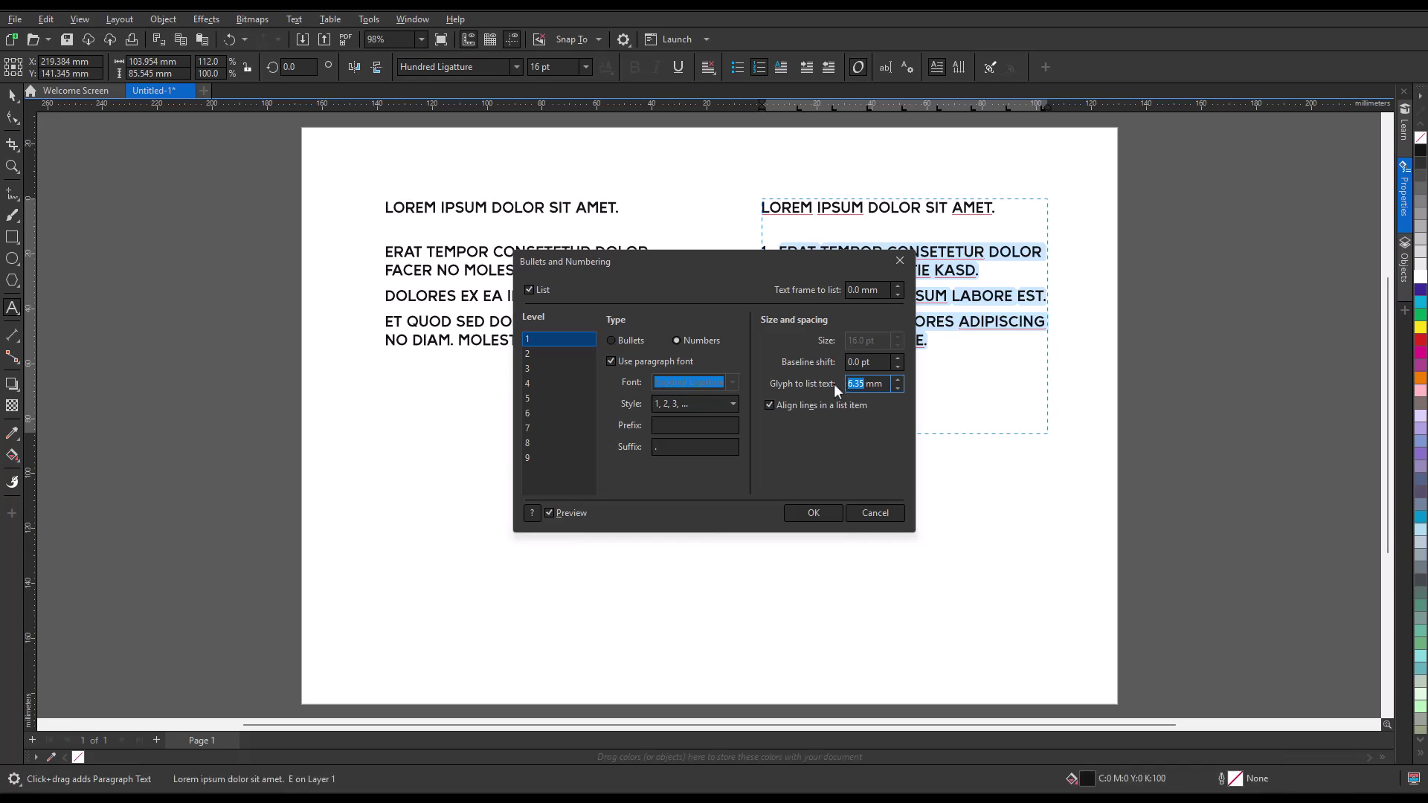
pyautogui.write('8')
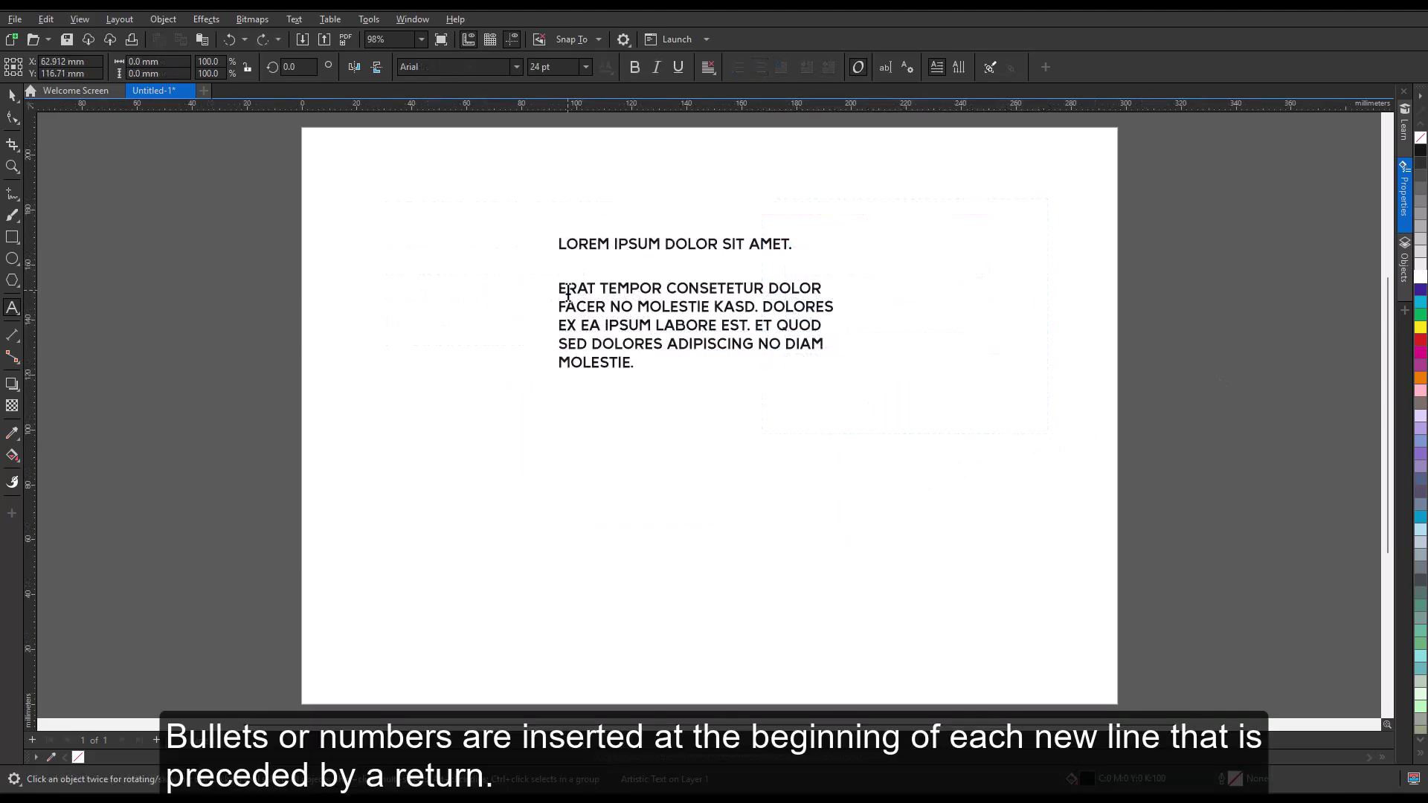
# Step: Put a bullet on the long uppercase paragraph under the heading
pyautogui.moveTo(563, 287); pyautogui.dragTo(634, 362)
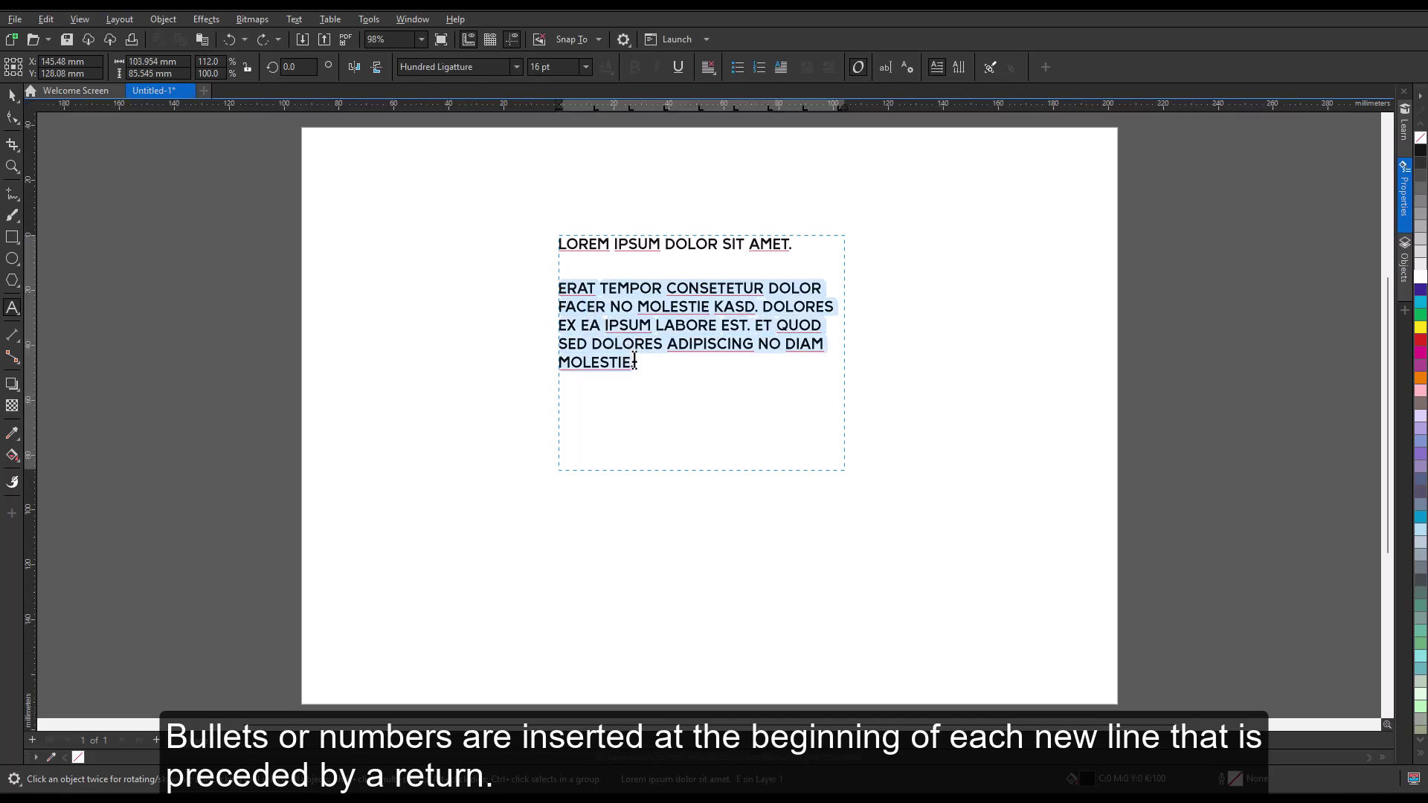
pyautogui.click(736, 68)
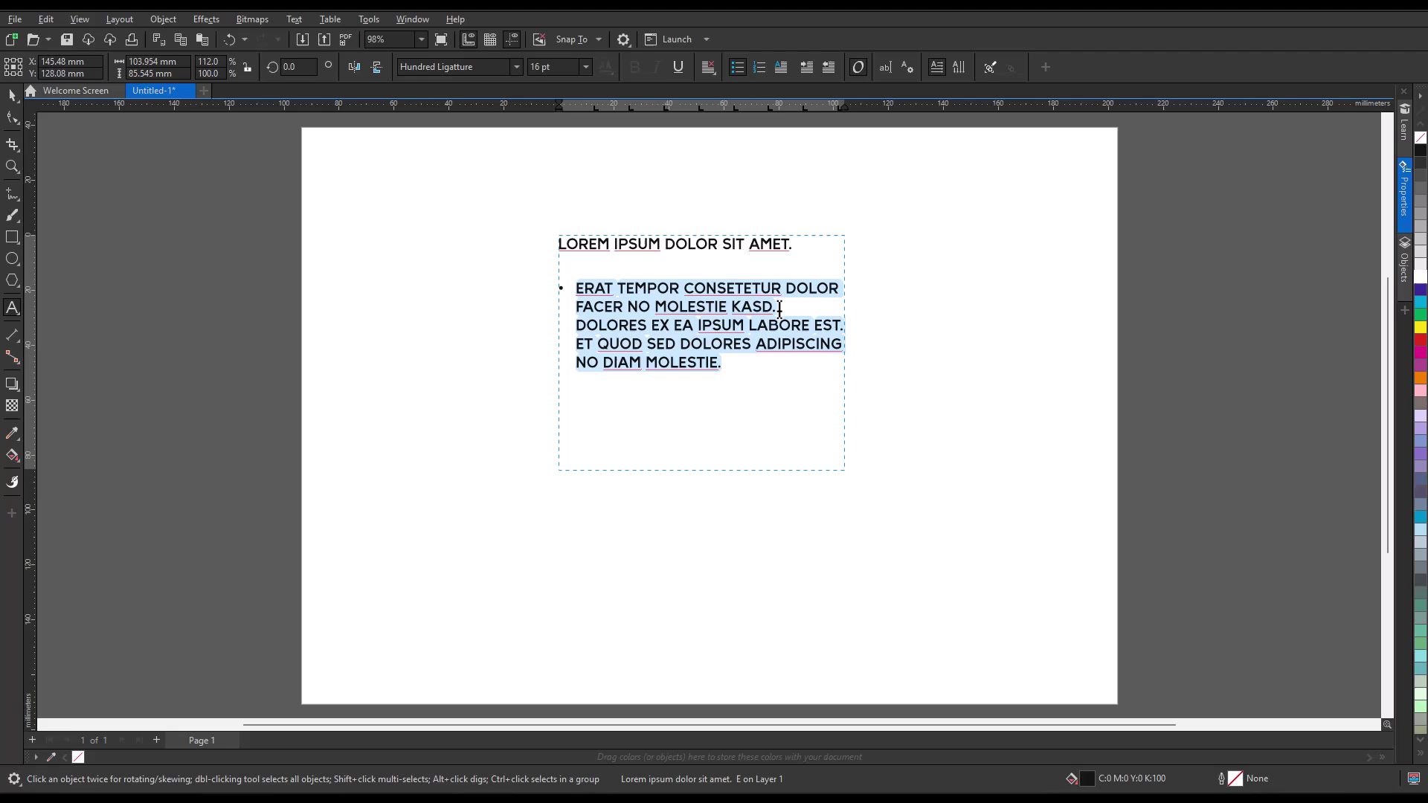
pyautogui.press('Escape')
# Step: Split the paragraph into separate bullets starting at DOLORES and ET QUOD
pyautogui.press('Return')
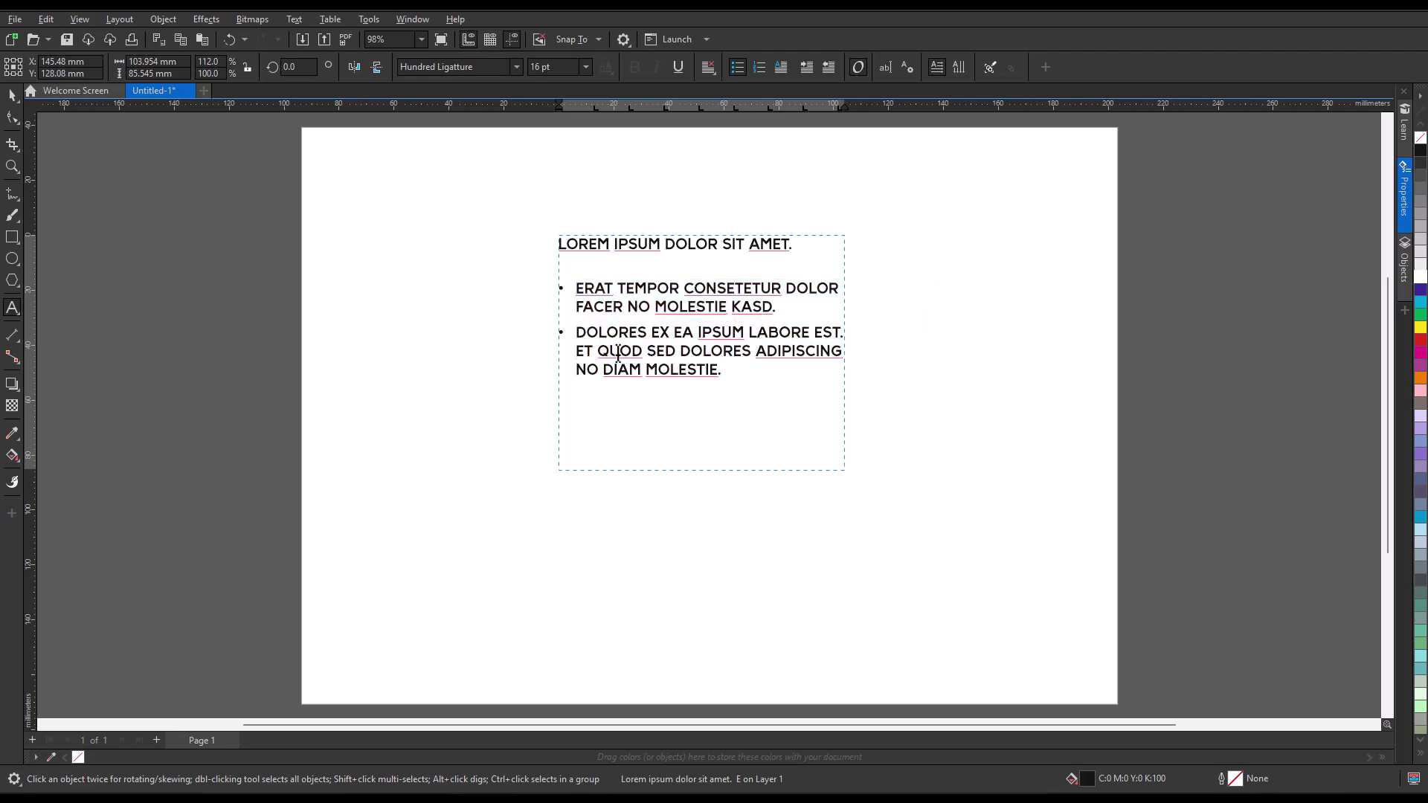
pyautogui.click(580, 353)
pyautogui.press('Return')
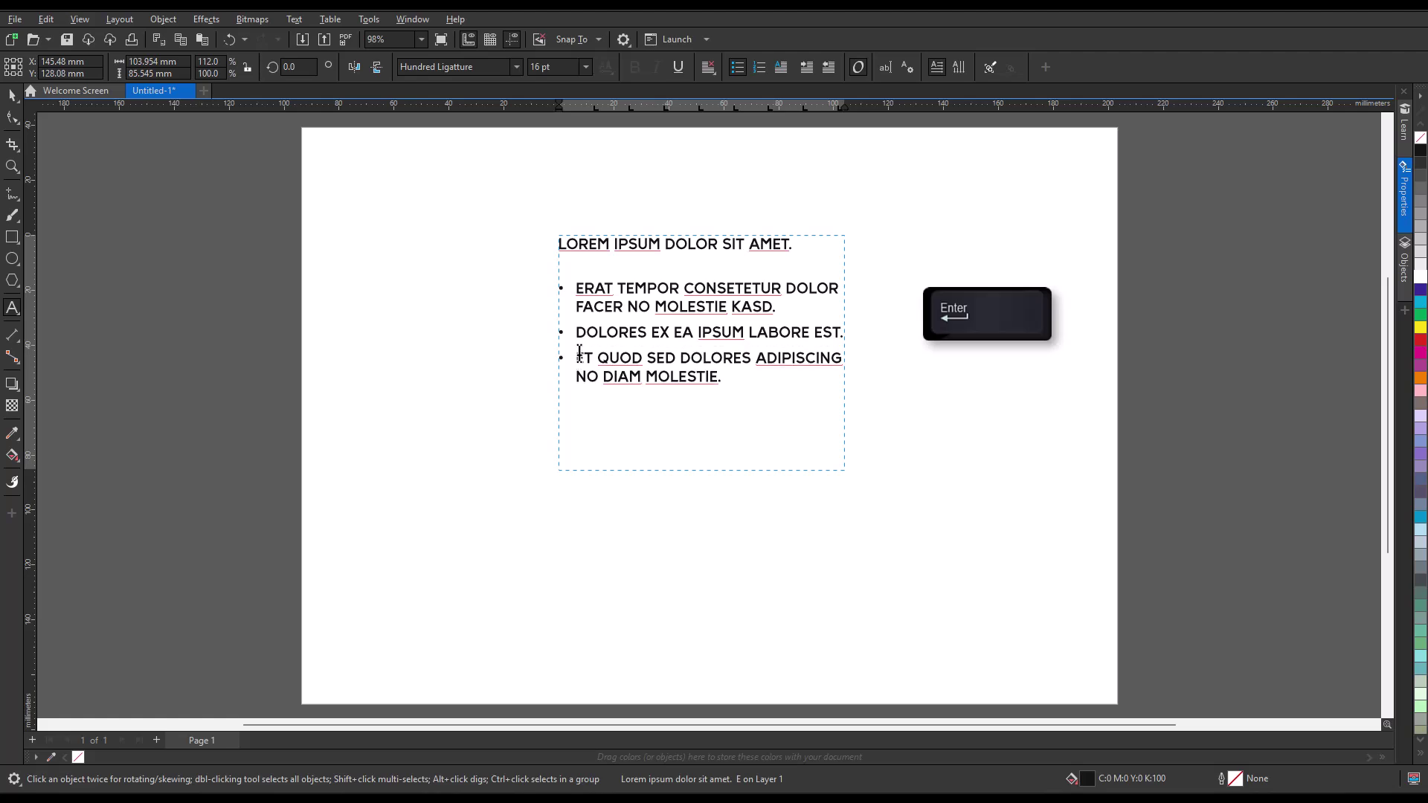
pyautogui.press('Escape')
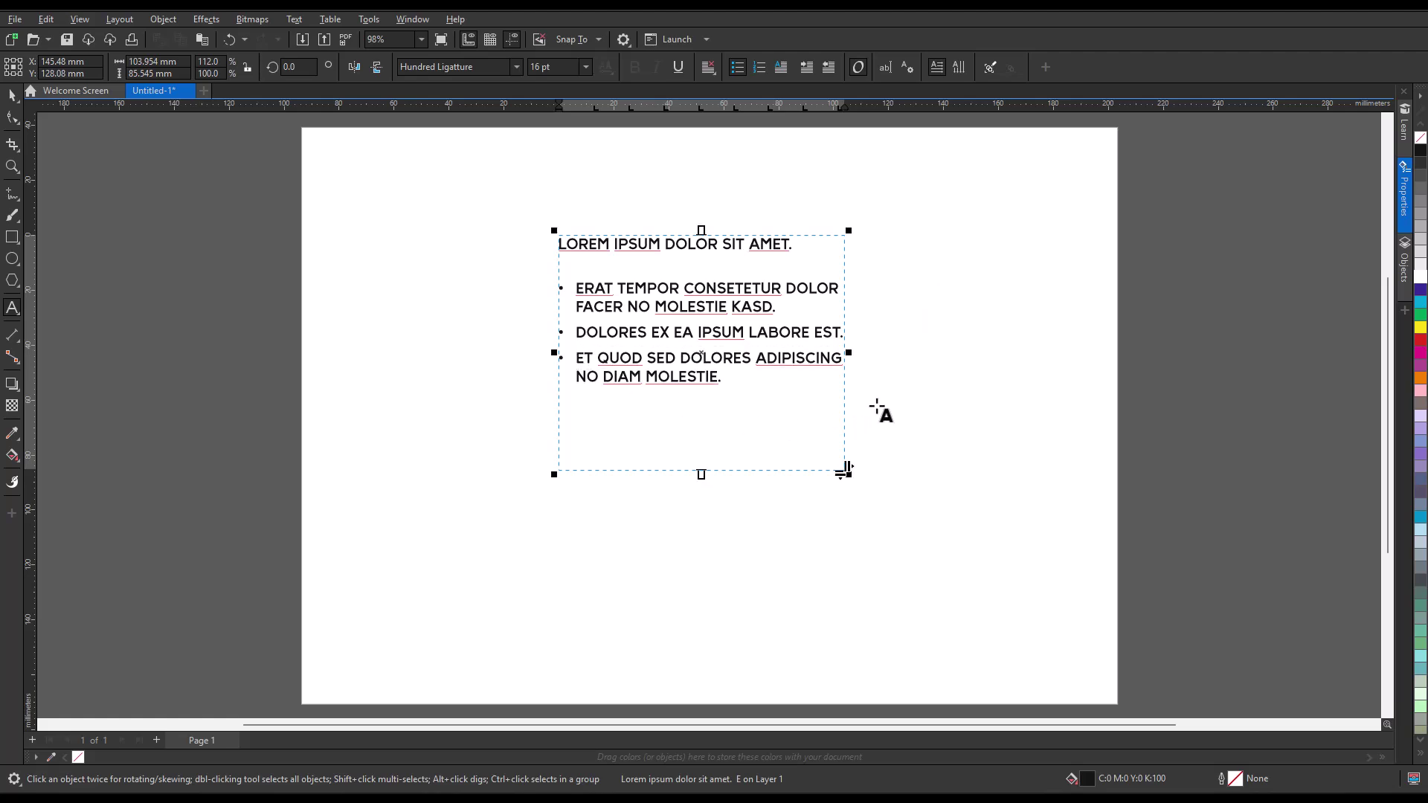
pyautogui.click(782, 307)
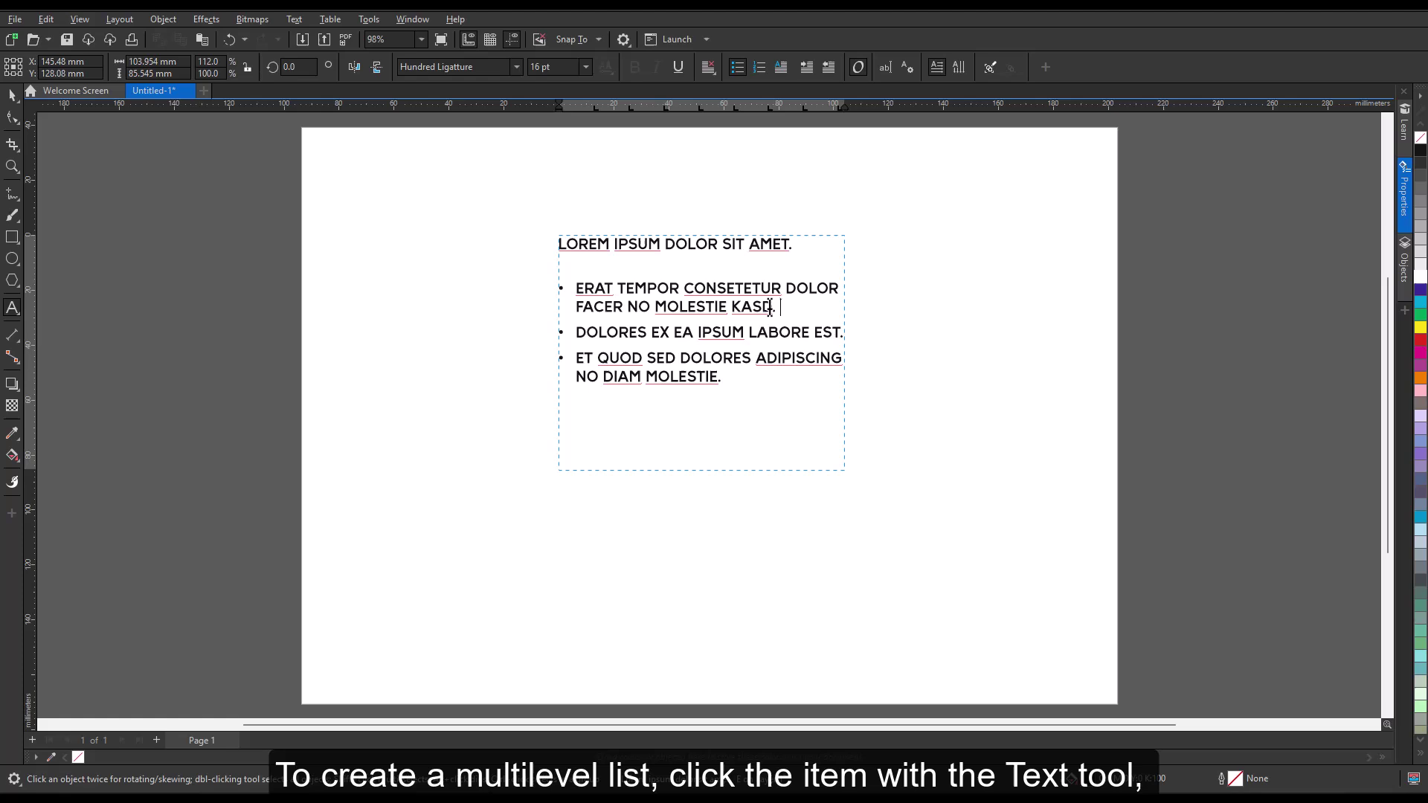
pyautogui.moveTo(770, 307); pyautogui.dragTo(561, 288)
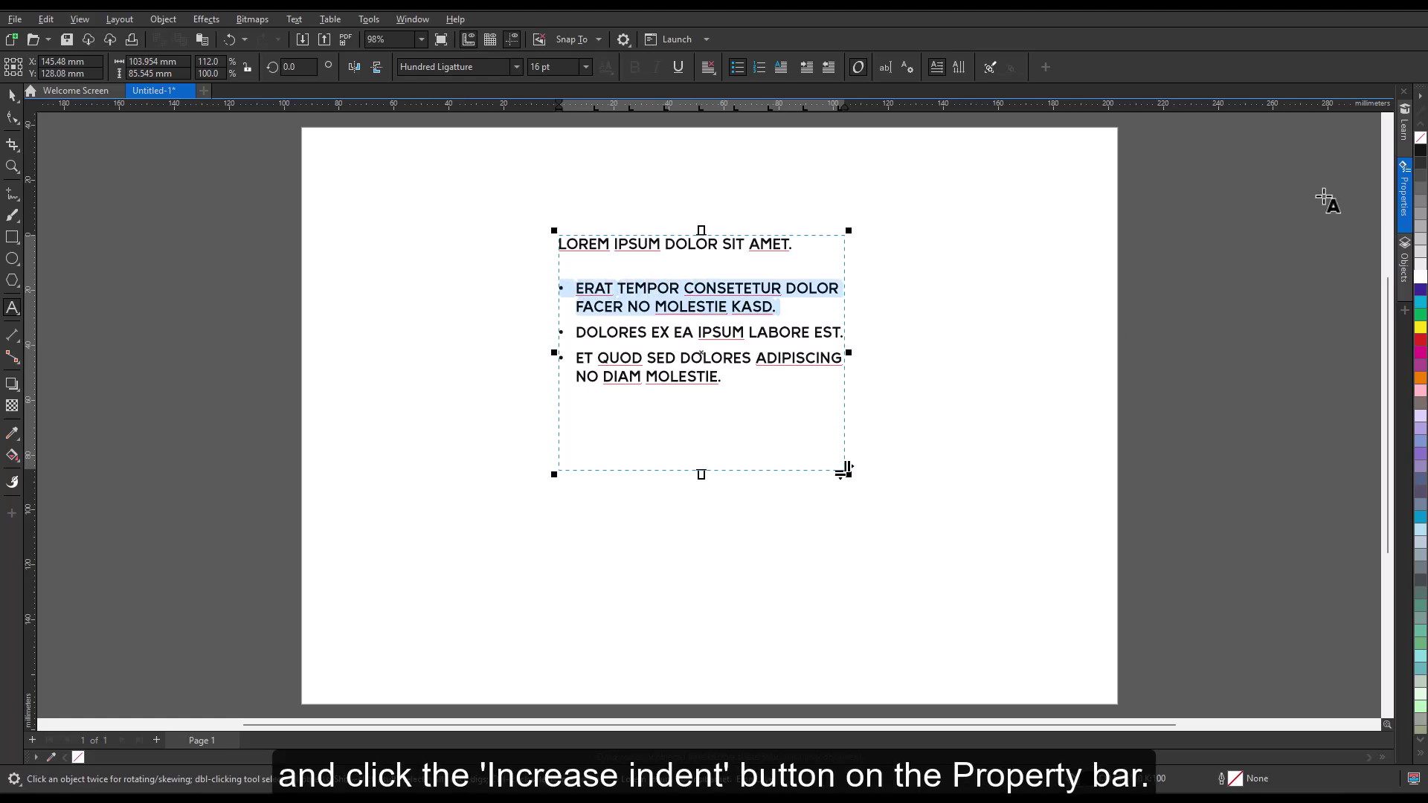
pyautogui.click(1405, 204)
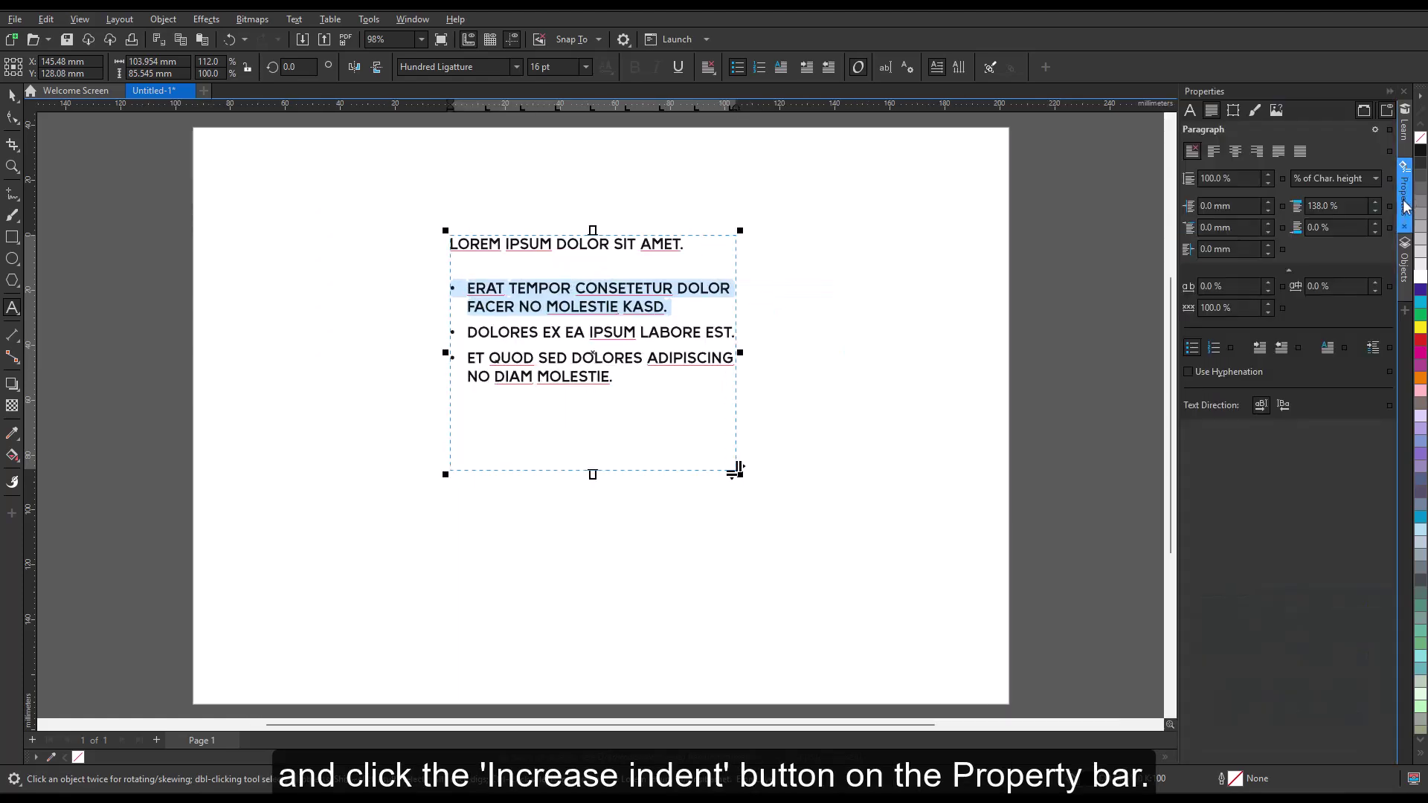
pyautogui.click(1265, 352)
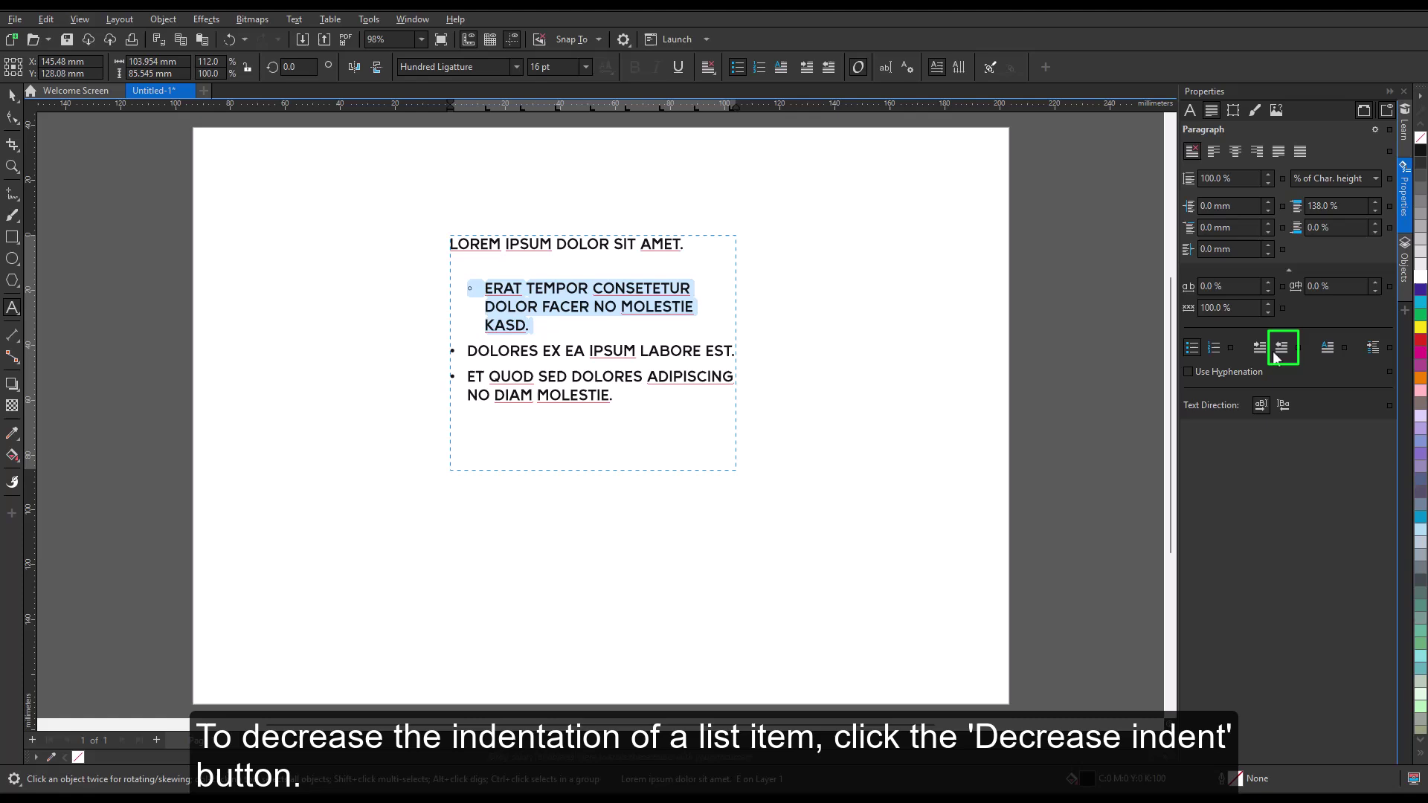
pyautogui.click(1281, 348)
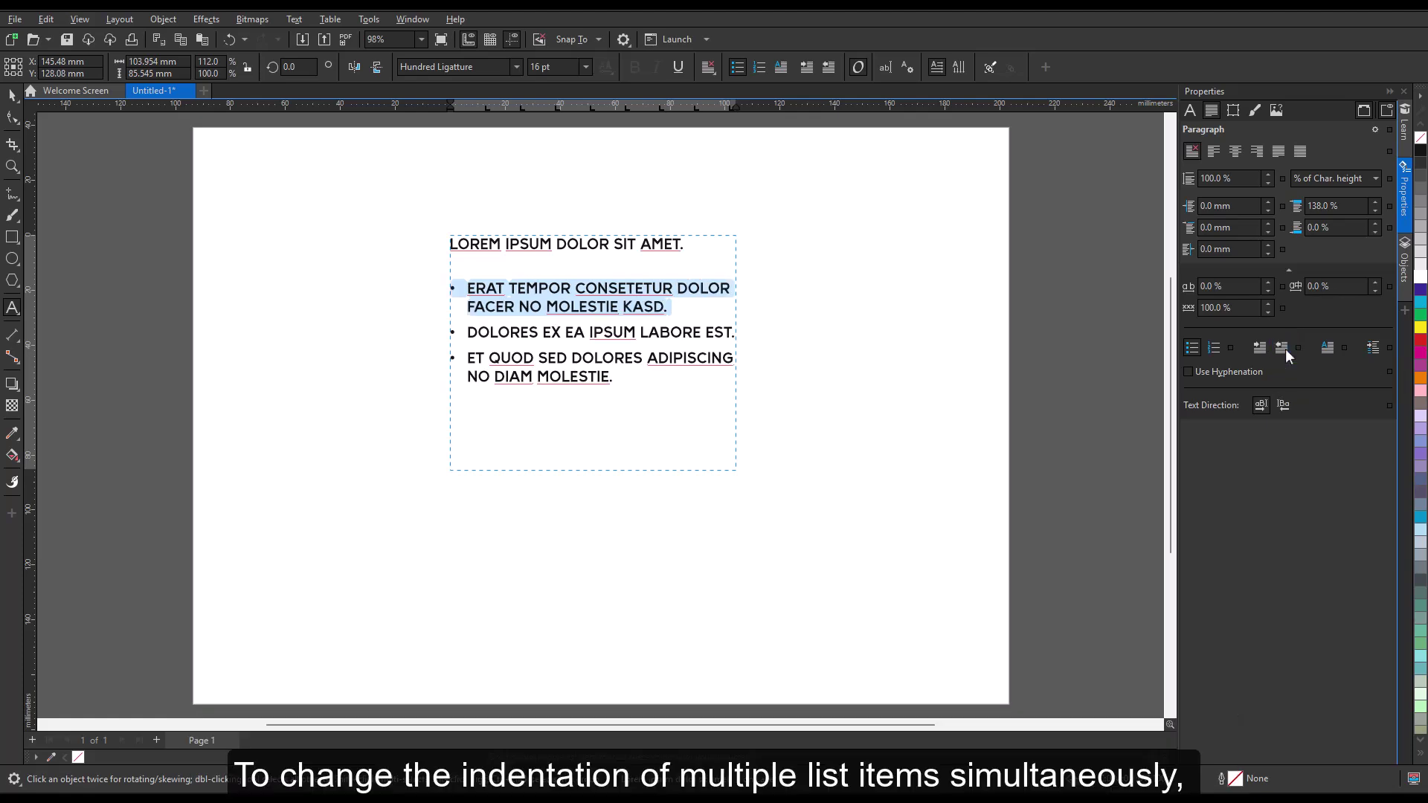
# Step: Indent all three bulleted items one level deeper
pyautogui.click(537, 332)
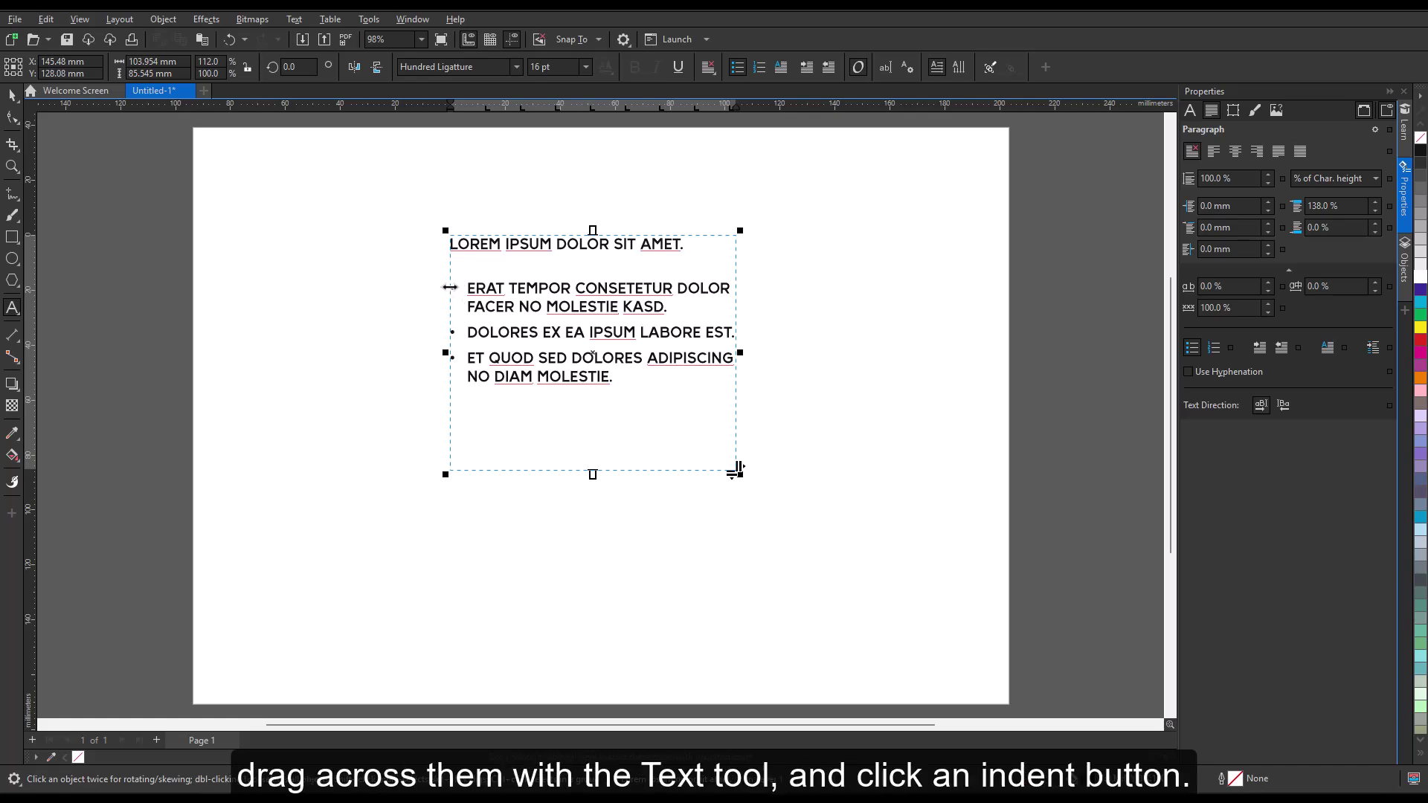
pyautogui.moveTo(453, 292); pyautogui.dragTo(613, 380)
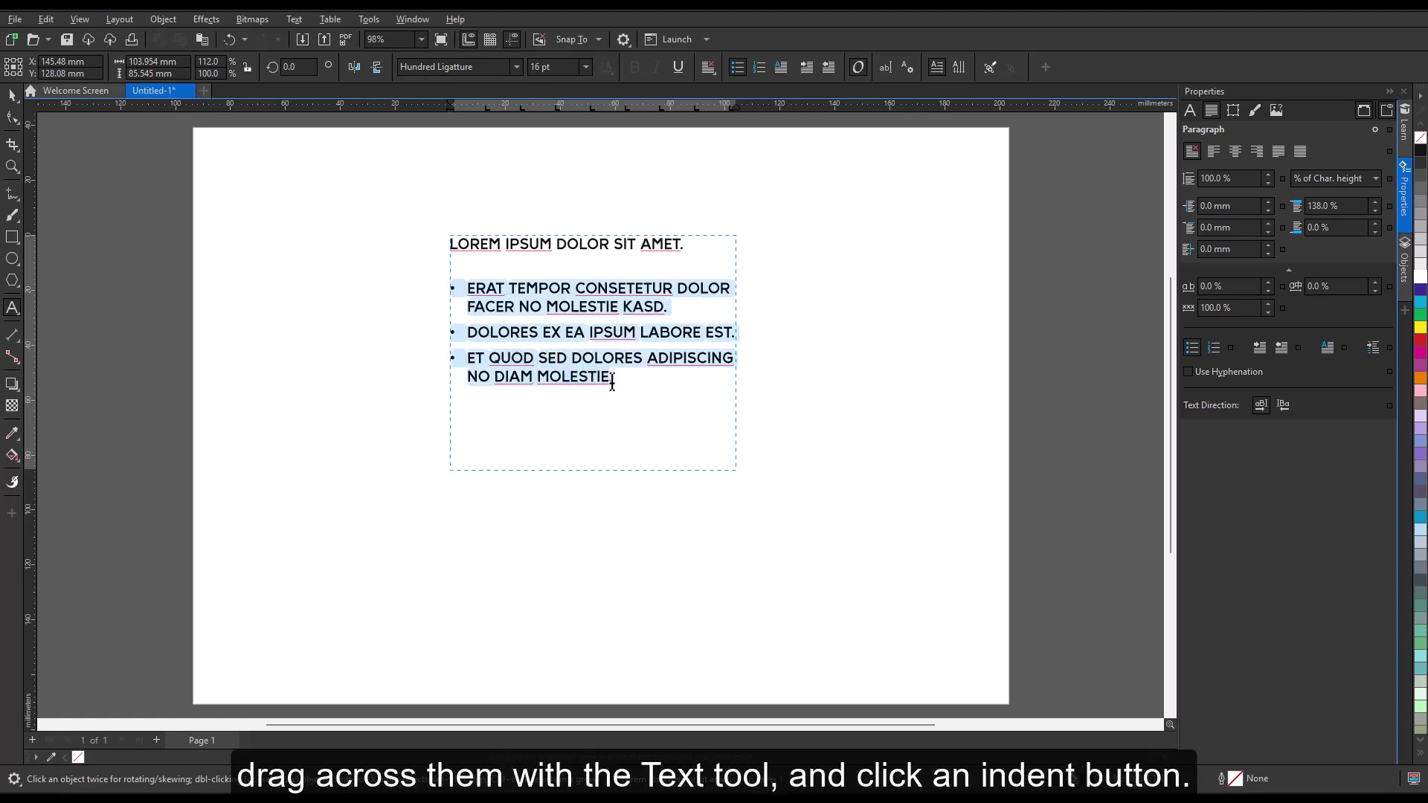
pyautogui.click(1260, 349)
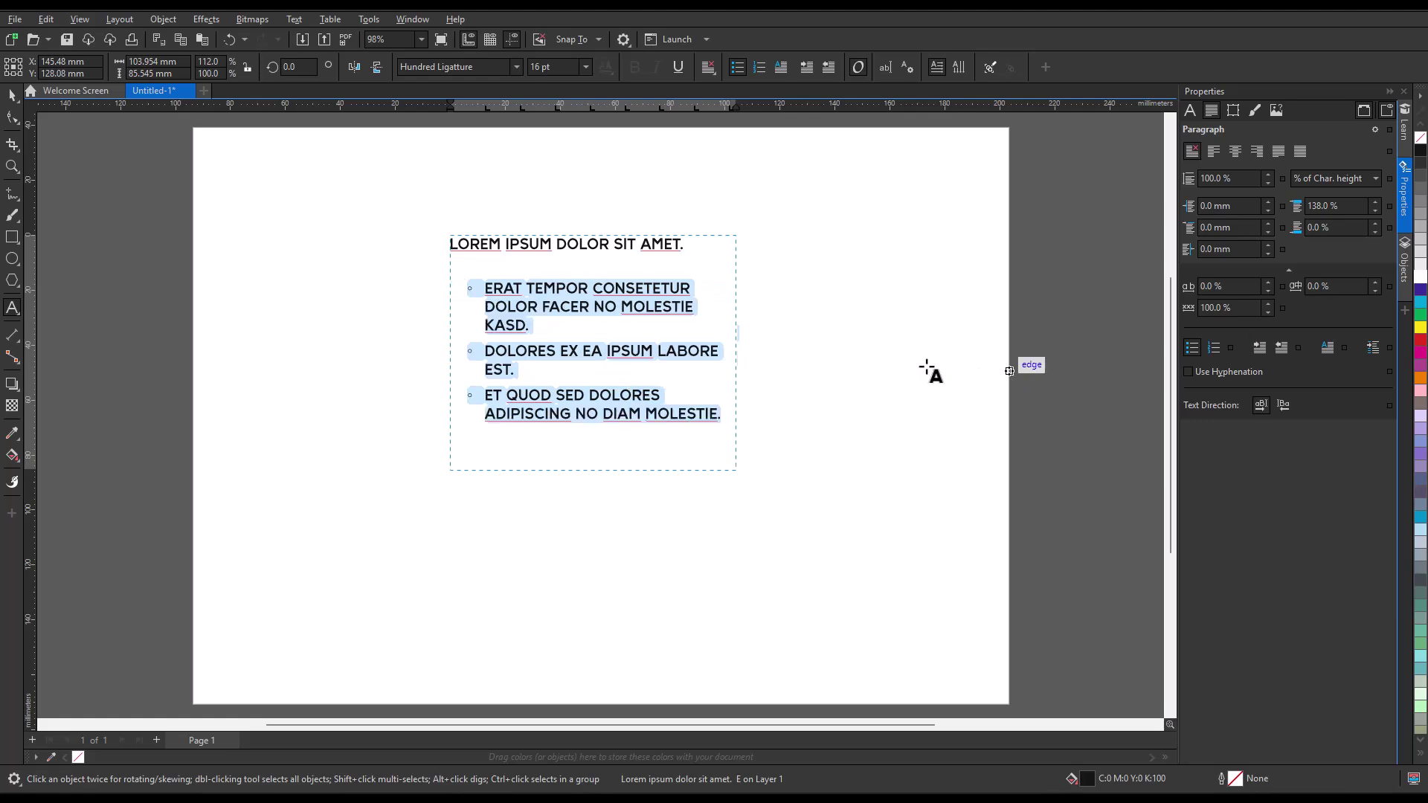
# Step: Indent the second and third items one further level
pyautogui.click(855, 364)
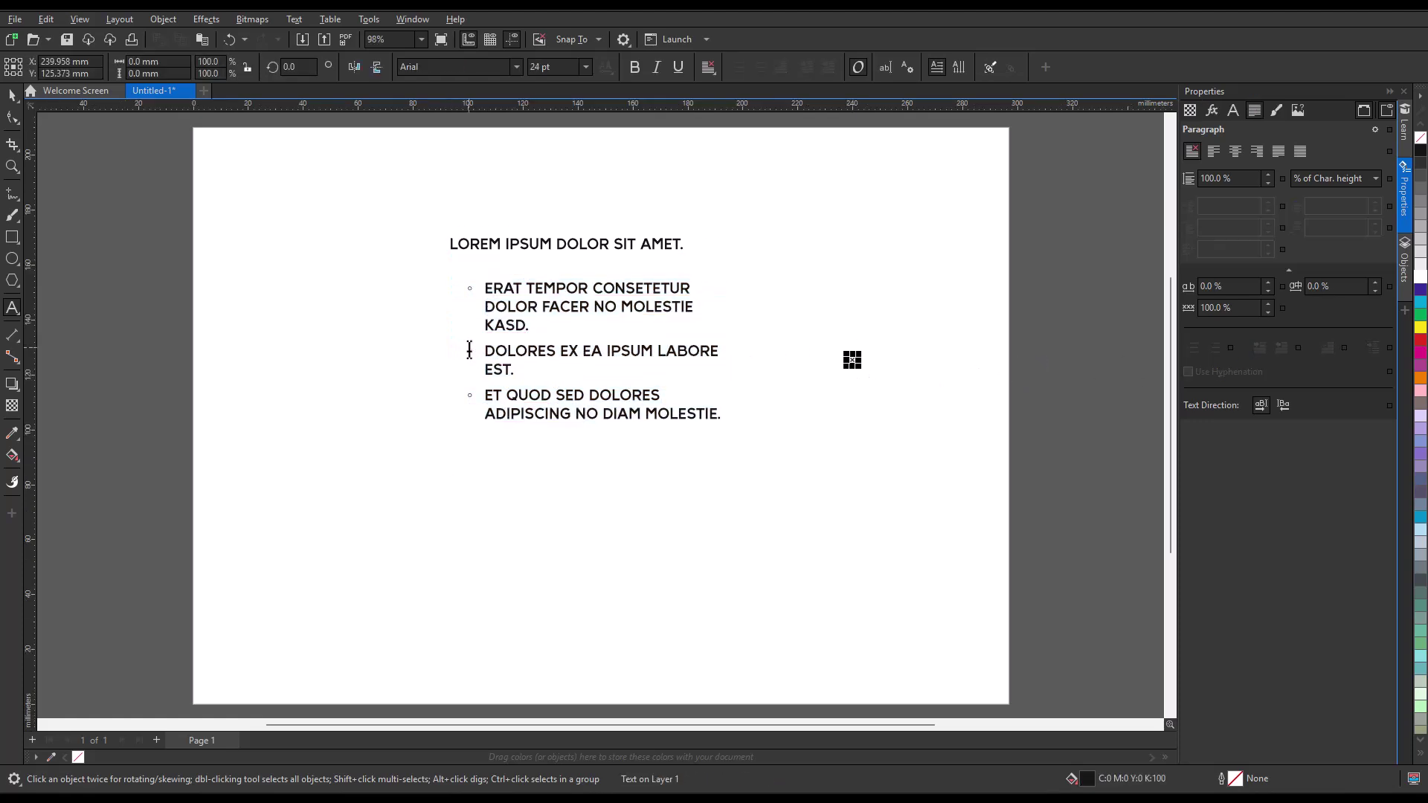
pyautogui.moveTo(469, 350); pyautogui.dragTo(737, 420)
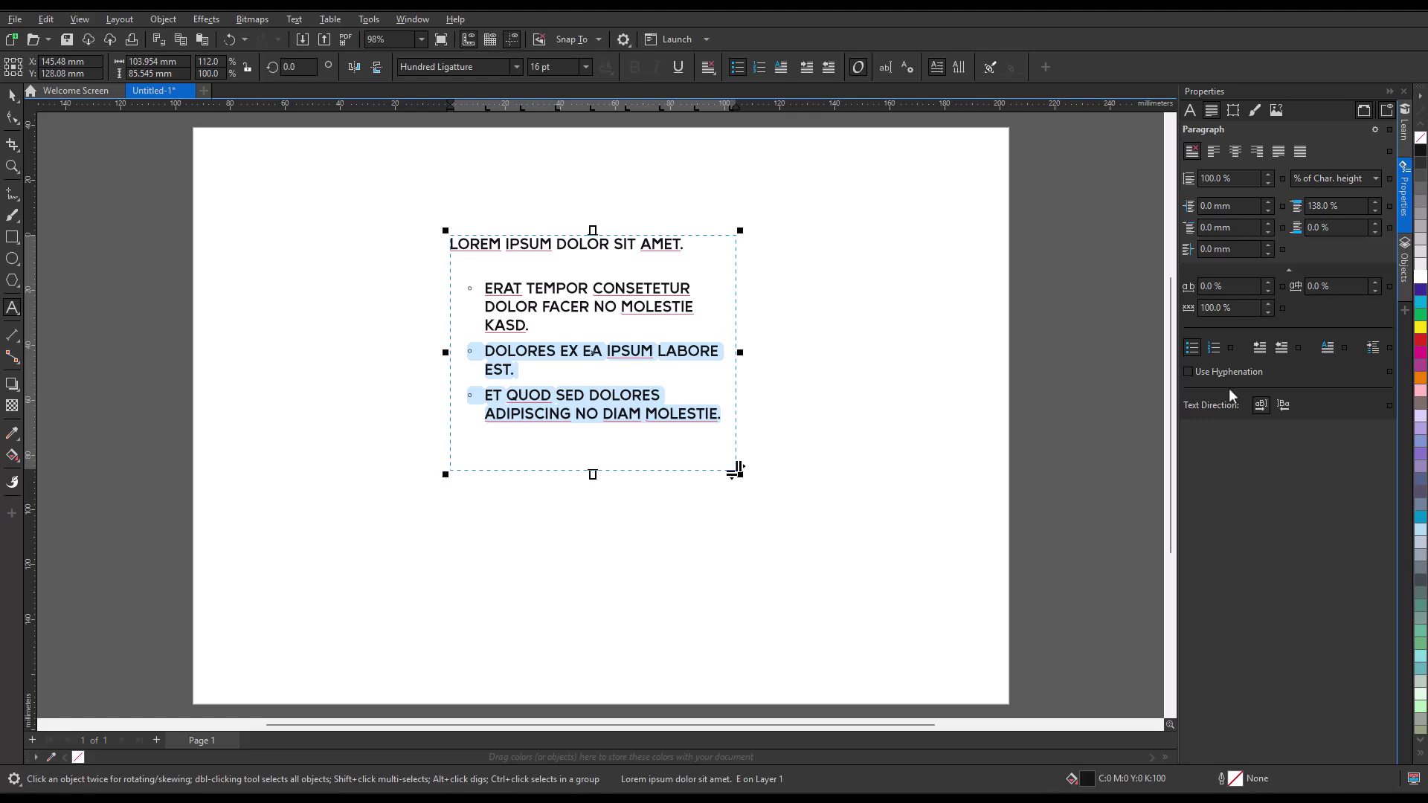
pyautogui.click(1260, 349)
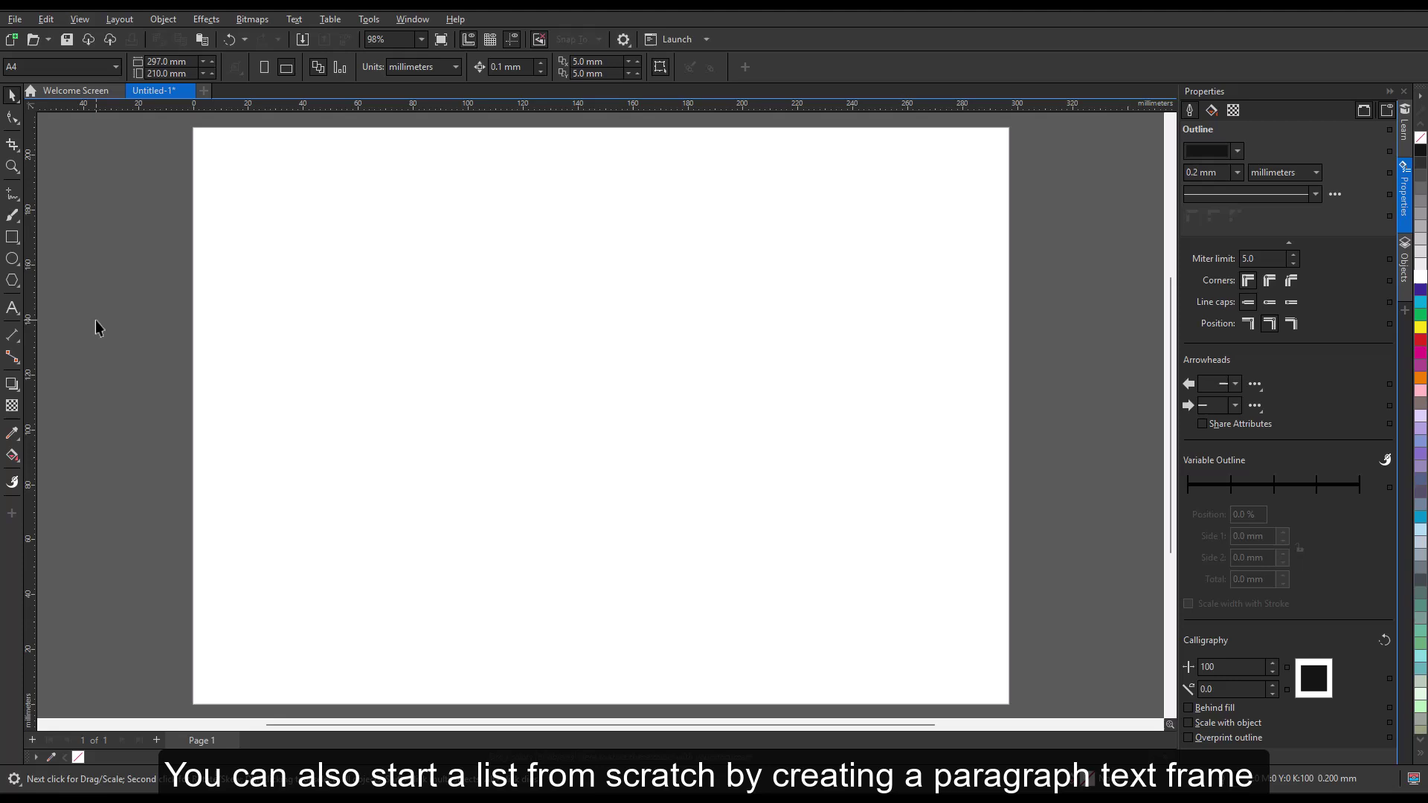
# Step: Draw a paragraph text frame, start a numbered list, and paste placeholder text into it
pyautogui.click(13, 310)
pyautogui.moveTo(362, 195); pyautogui.dragTo(780, 623)
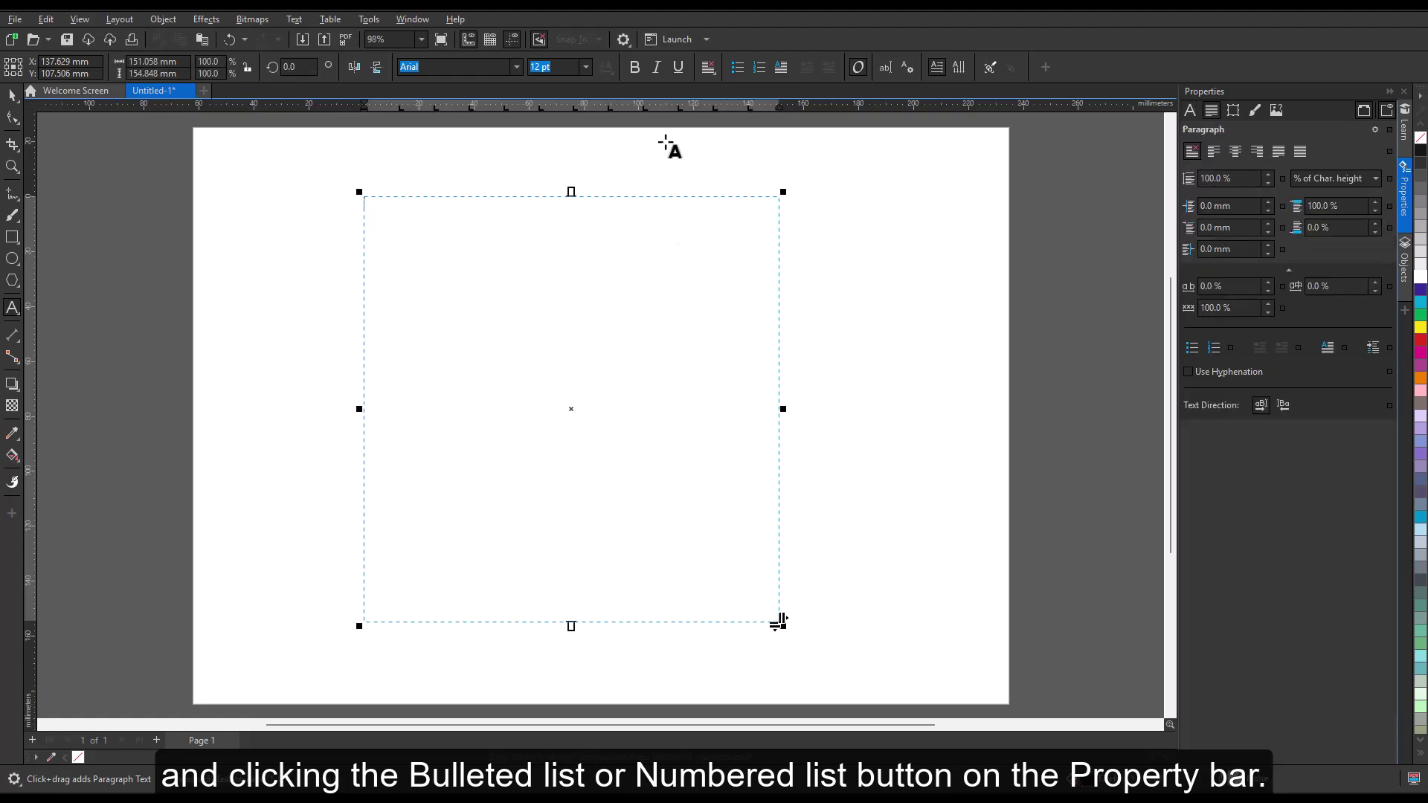
pyautogui.click(760, 67)
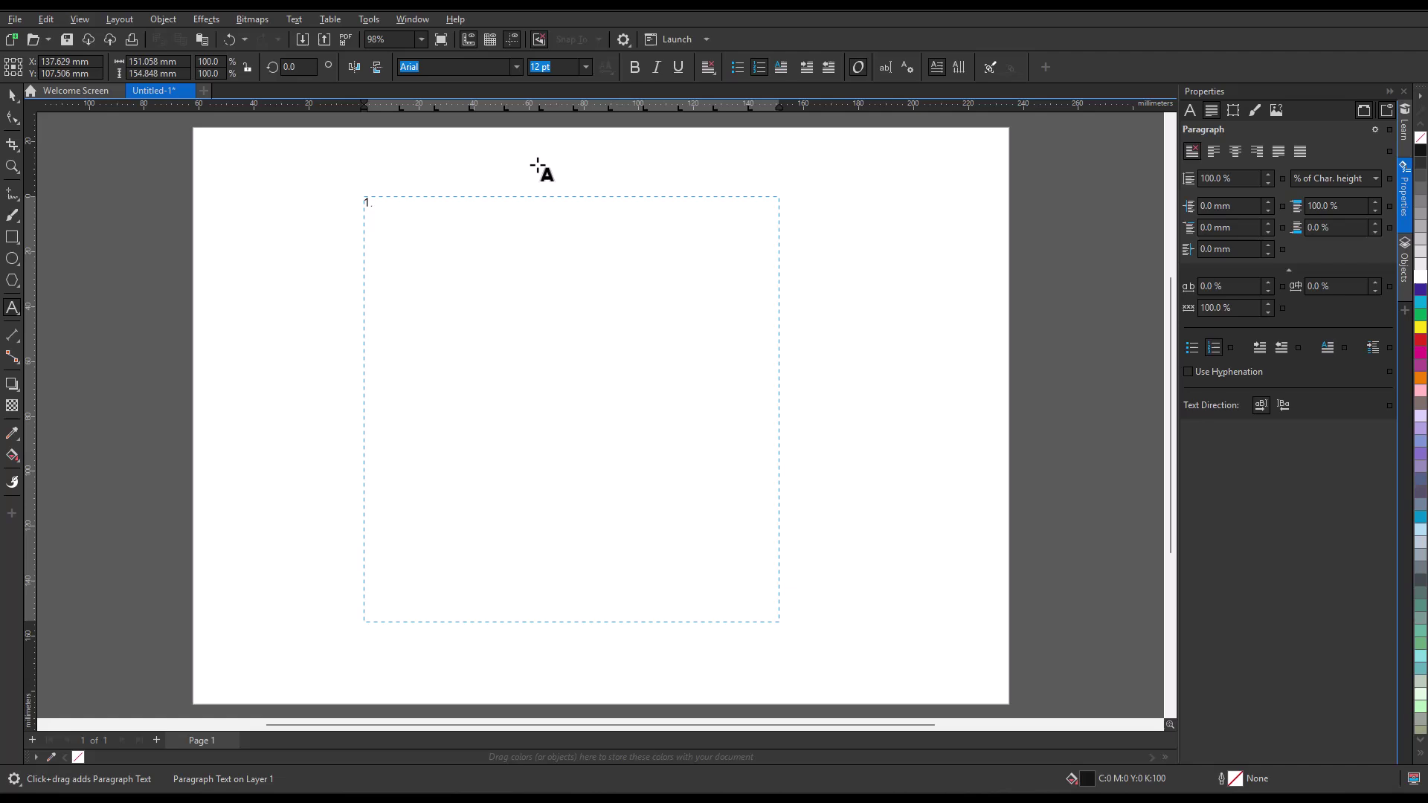
pyautogui.hotkey('ctrl', 'v')
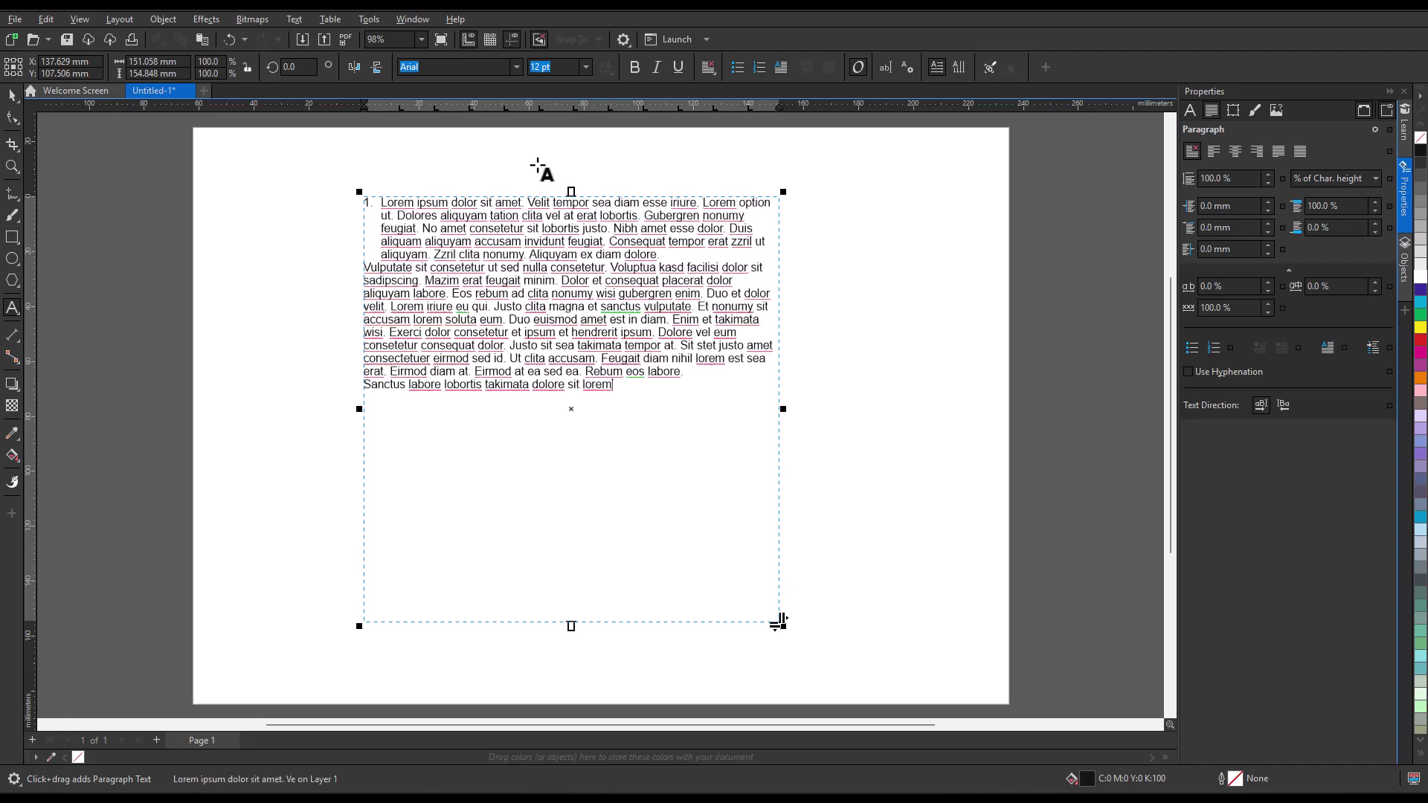
# Step: Break the text into new numbered items at Gubergren and Consequat
pyautogui.click(645, 218)
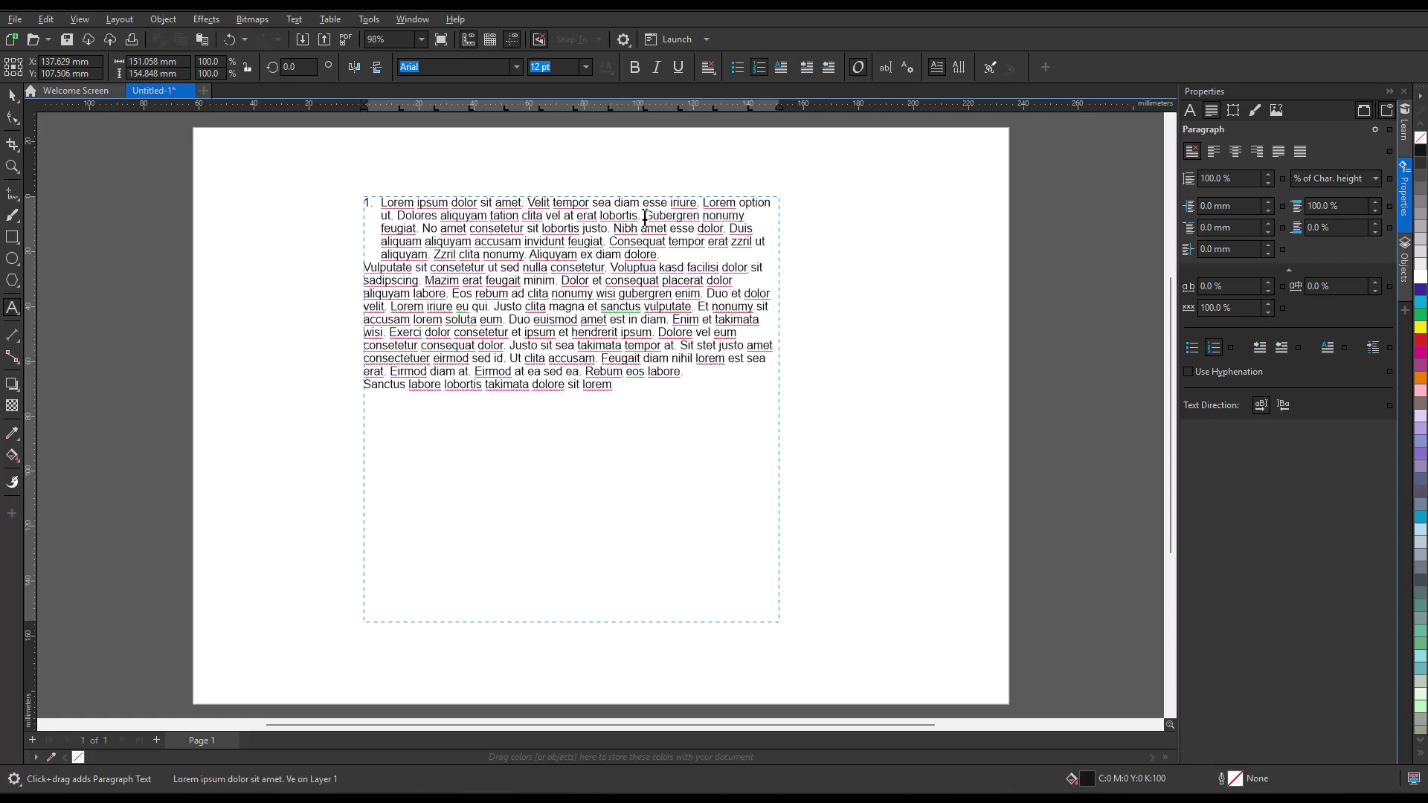
pyautogui.press('Return')
pyautogui.click(693, 242)
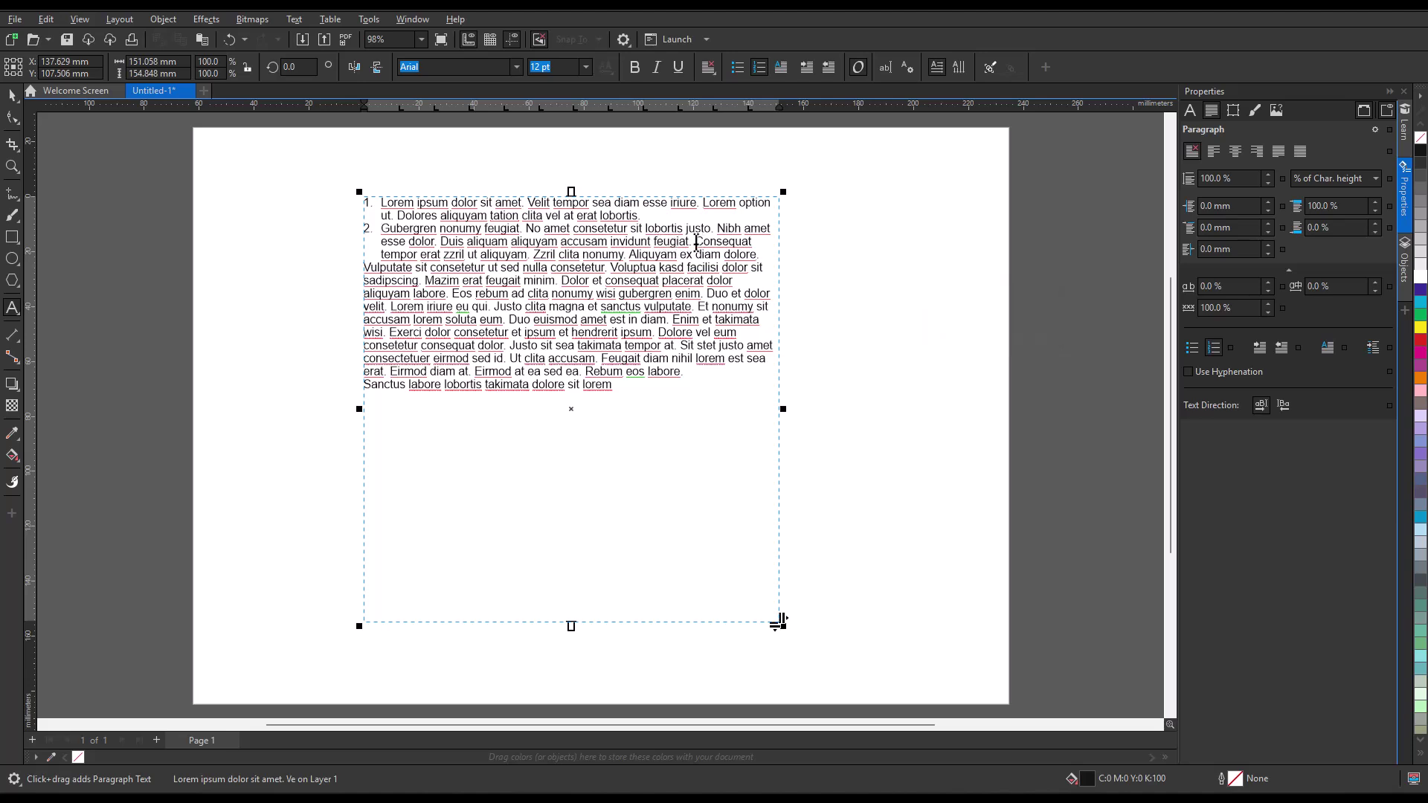
pyautogui.press('Return')
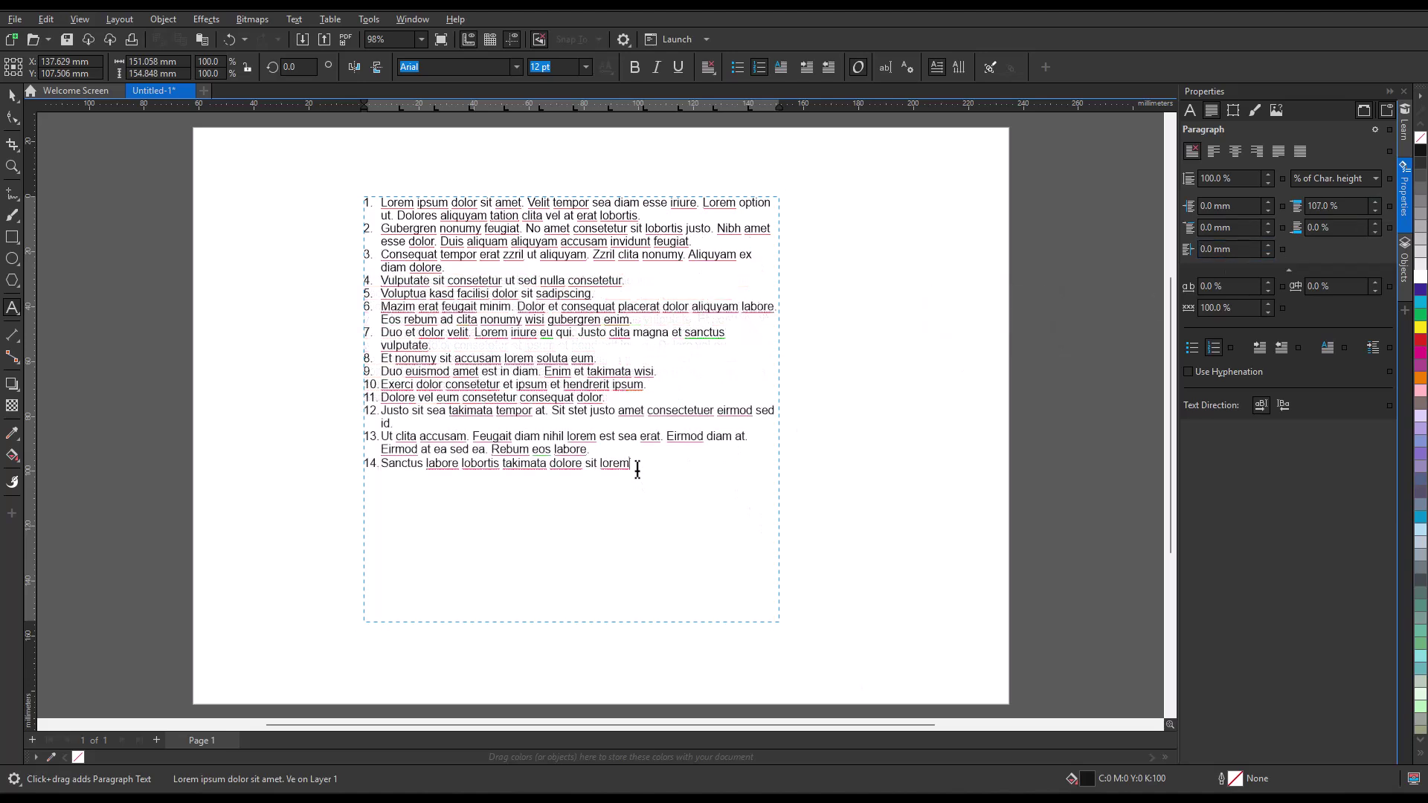
# Step: Set the spacing between all list items to 155%
pyautogui.moveTo(631, 465); pyautogui.dragTo(363, 199)
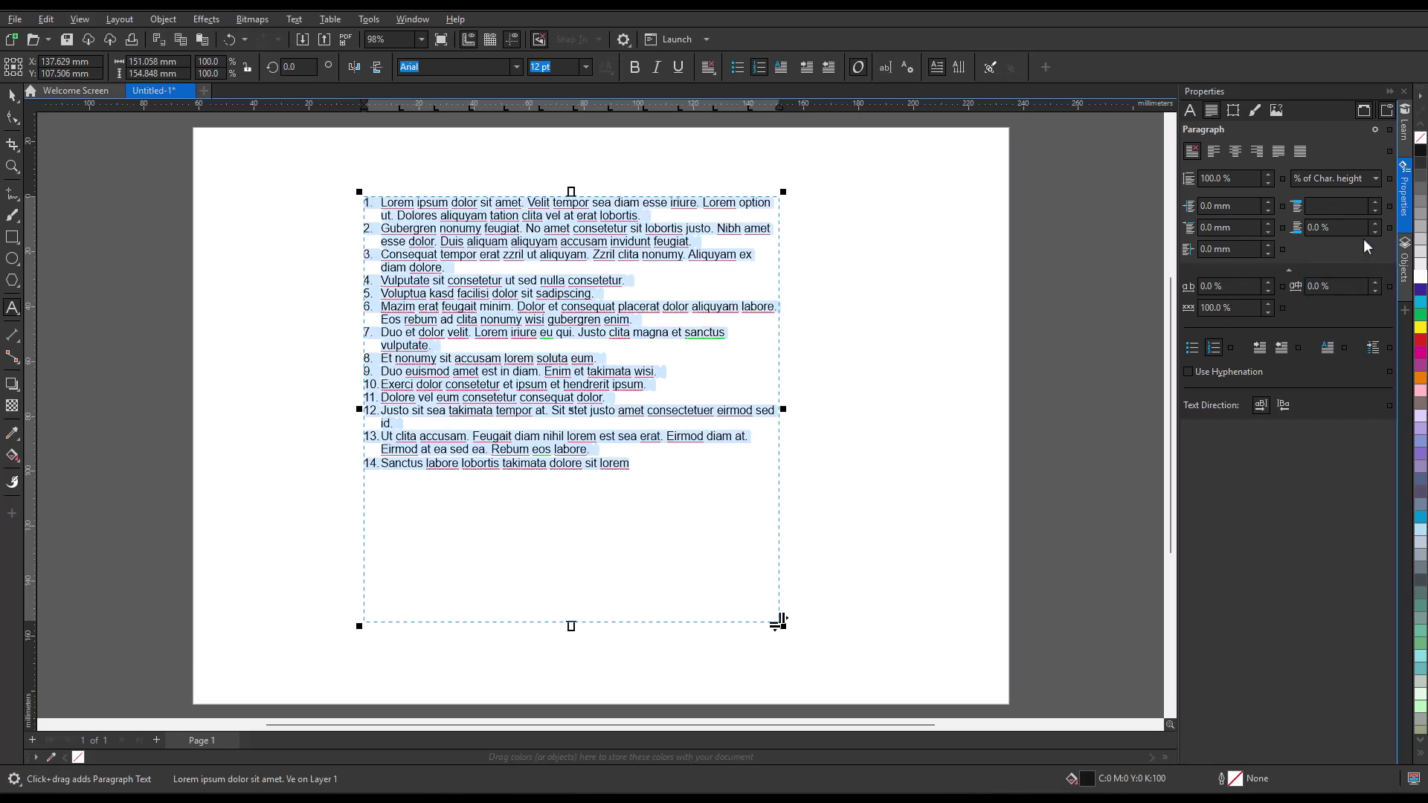
pyautogui.write('135')
pyautogui.press('Return')
pyautogui.moveTo(1373, 168); pyautogui.dragTo(1372, 166)
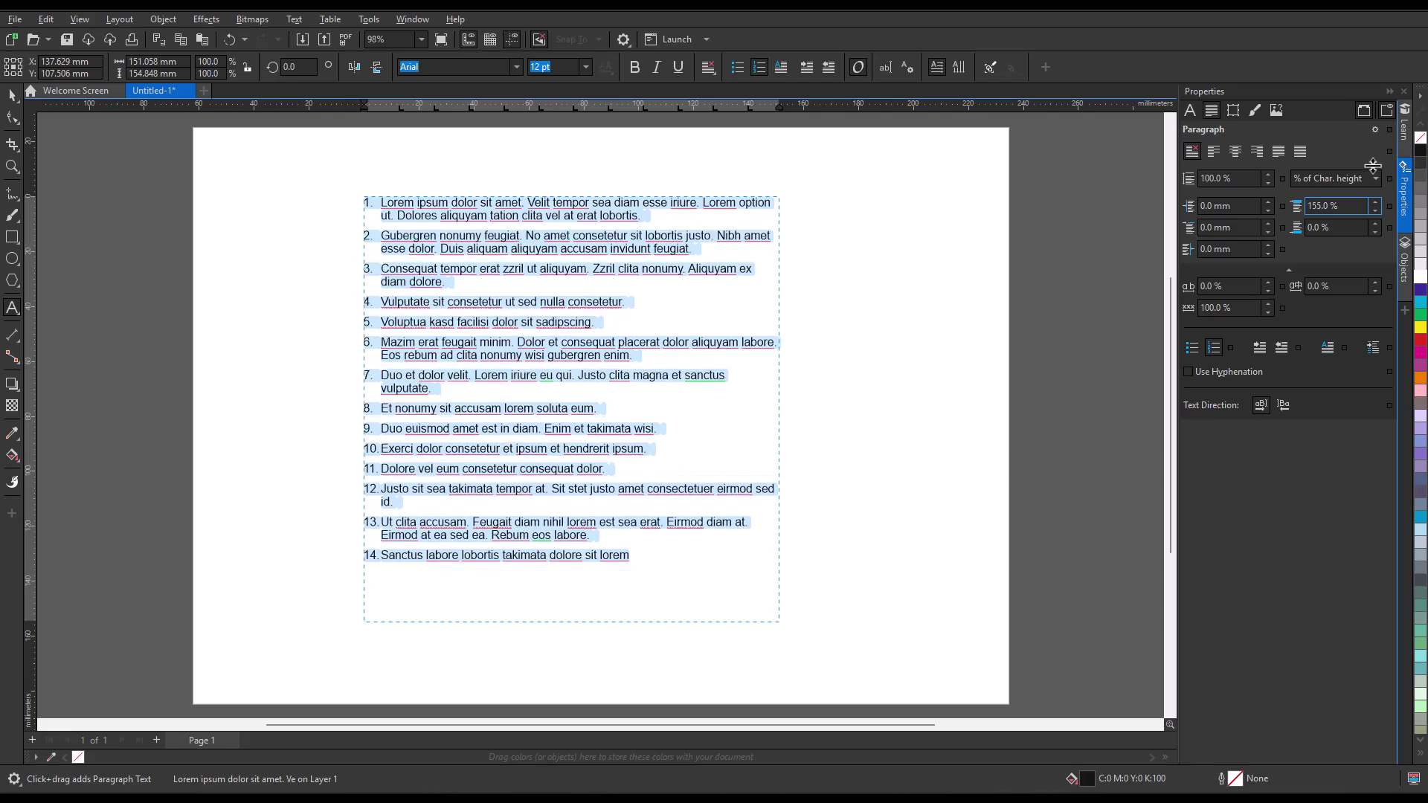
pyautogui.click(861, 342)
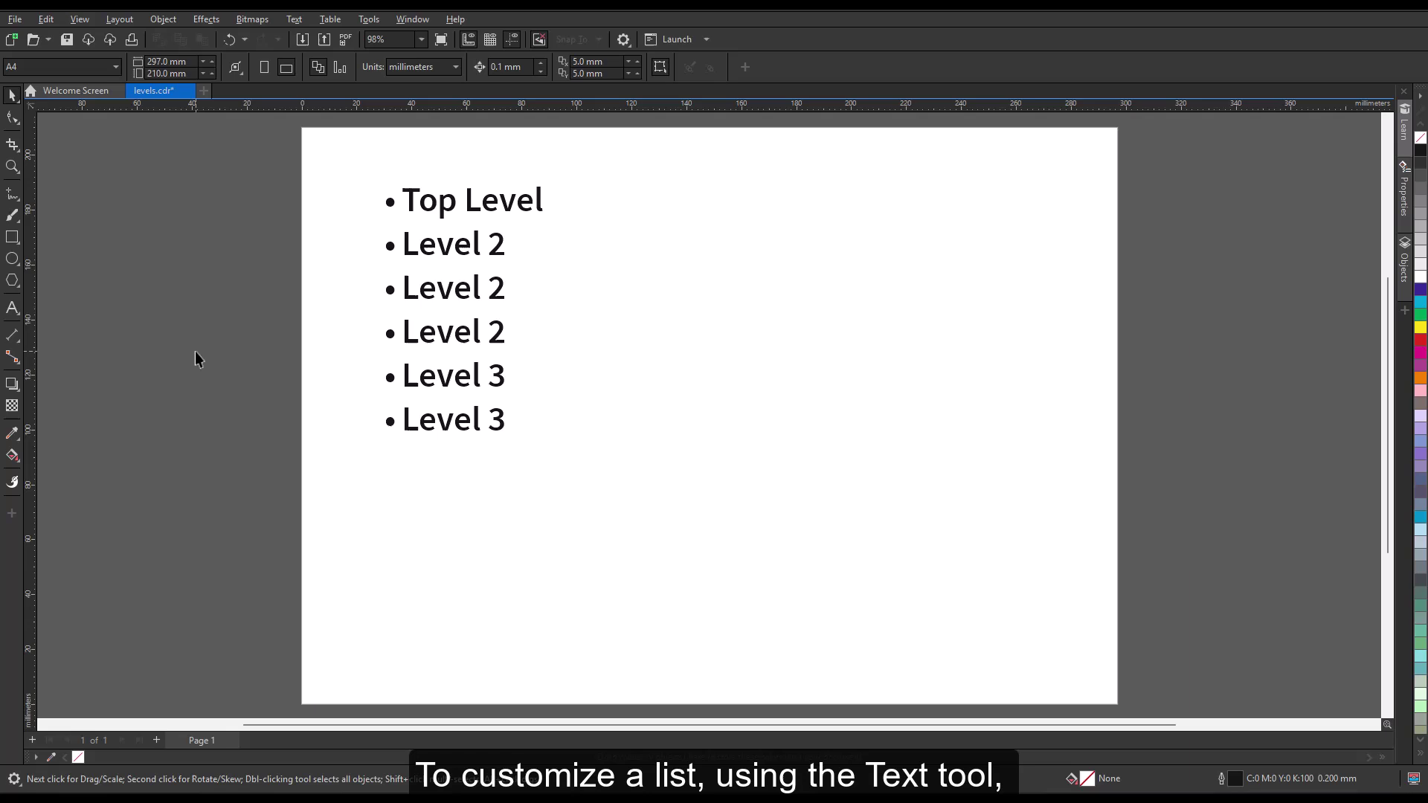
# Step: Open Bullets and Numbering for the six list lines and select levels 1, 2 and 3 together
pyautogui.click(12, 307)
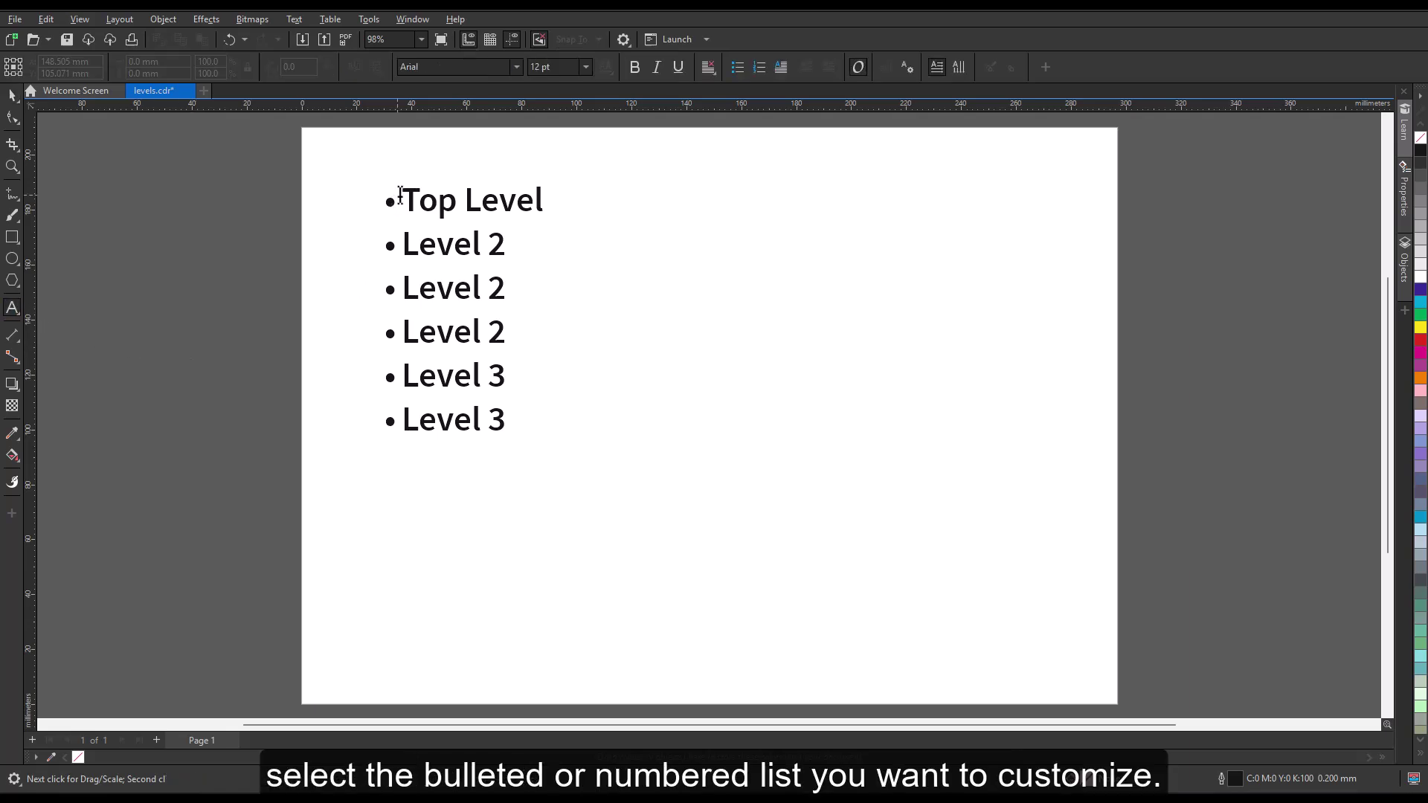
pyautogui.moveTo(400, 196); pyautogui.dragTo(530, 423)
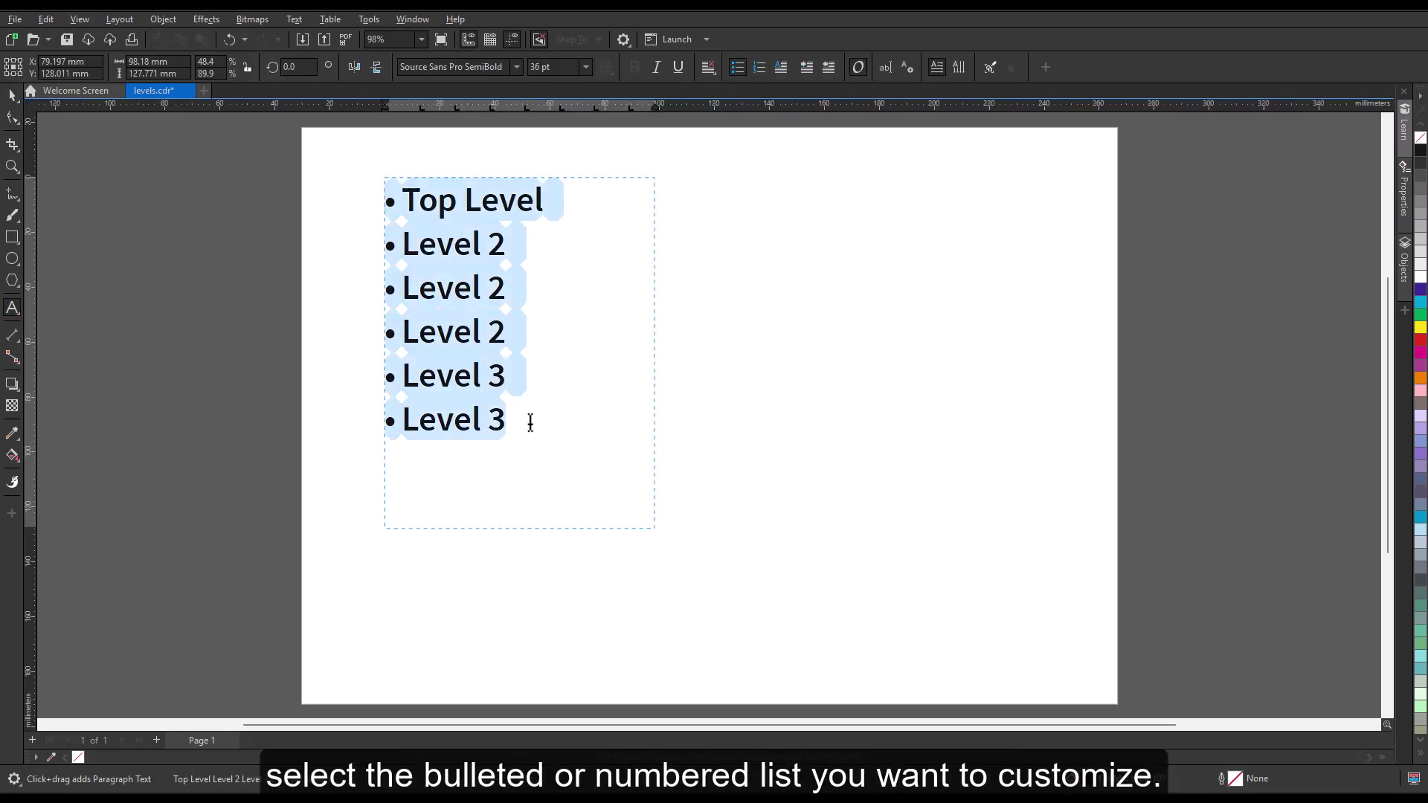
pyautogui.click(294, 19)
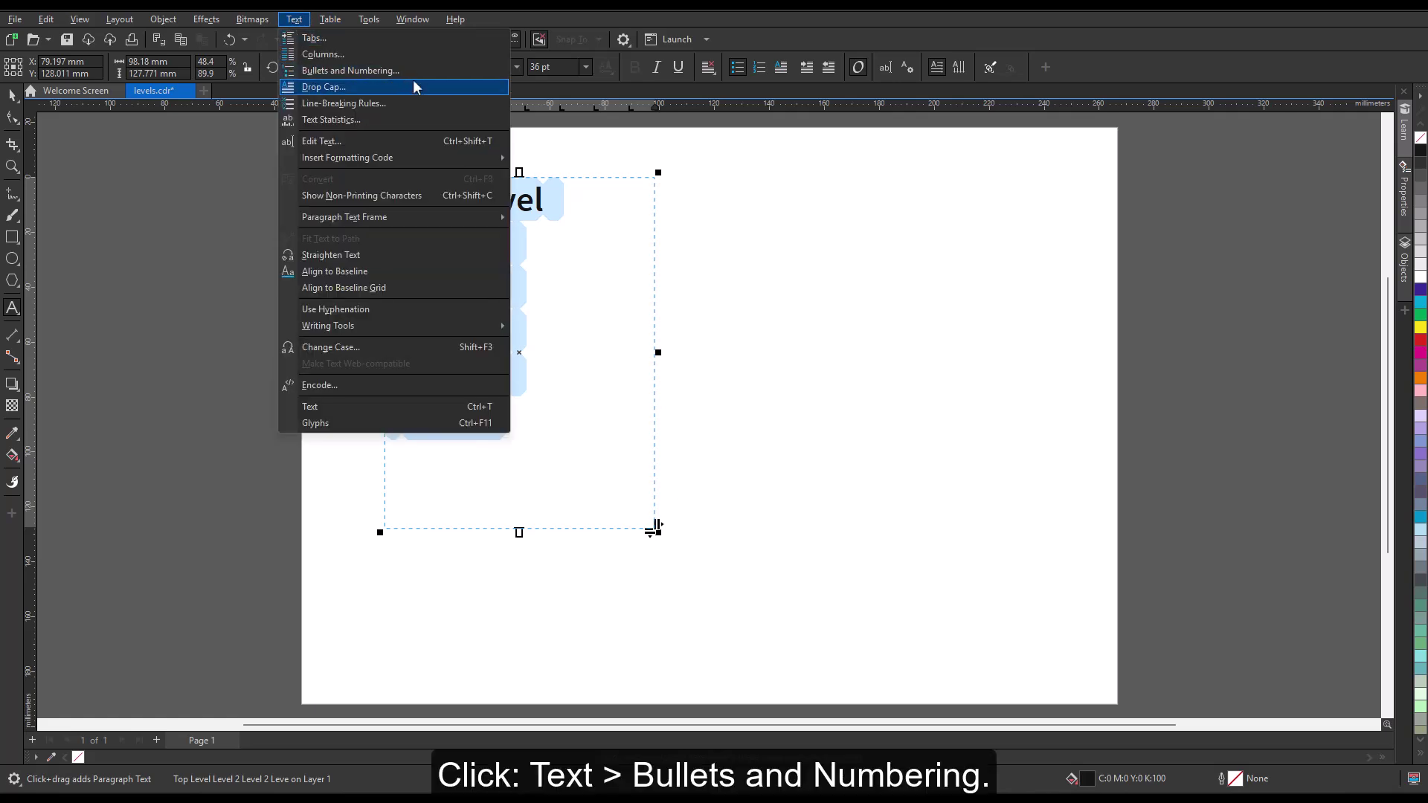
pyautogui.click(448, 70)
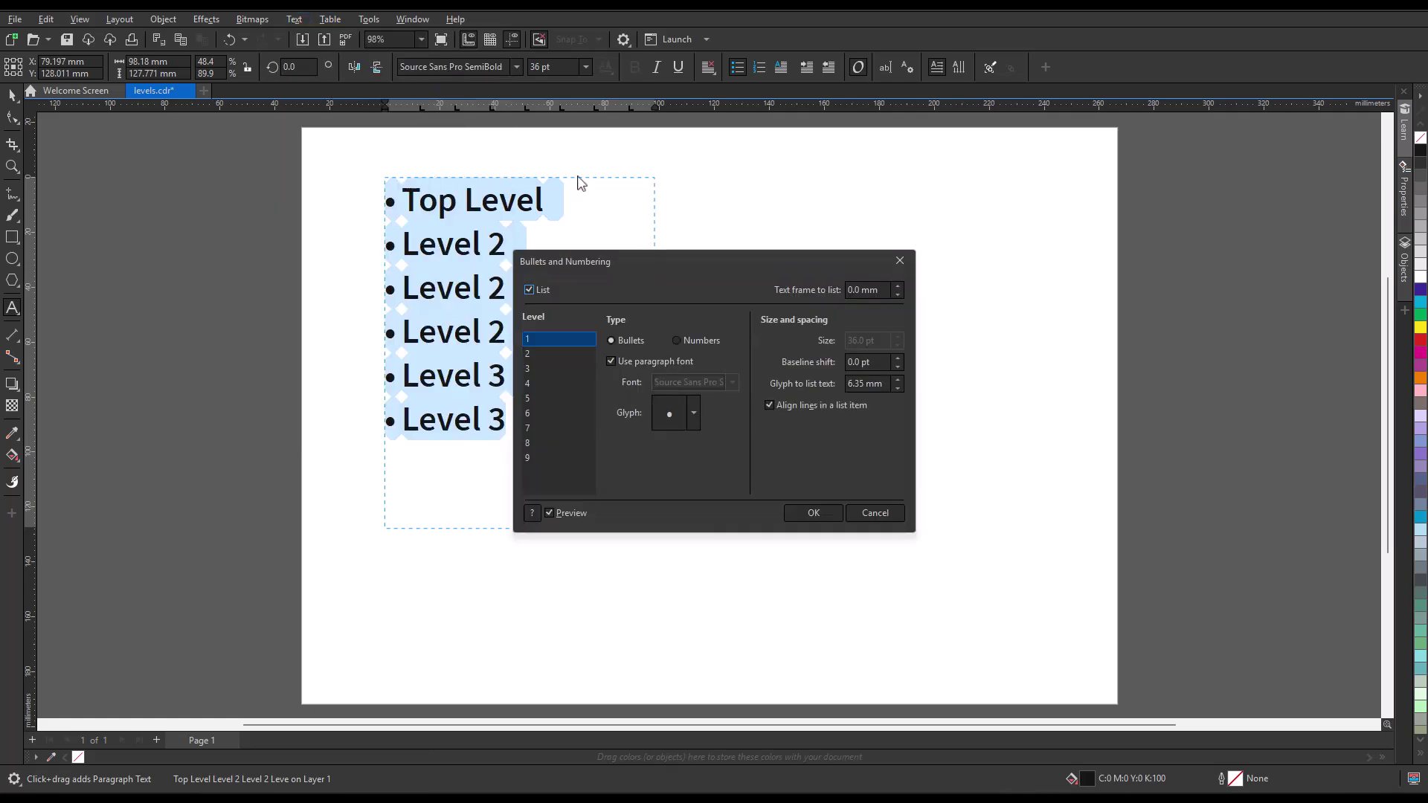
pyautogui.moveTo(707, 260); pyautogui.dragTo(859, 189)
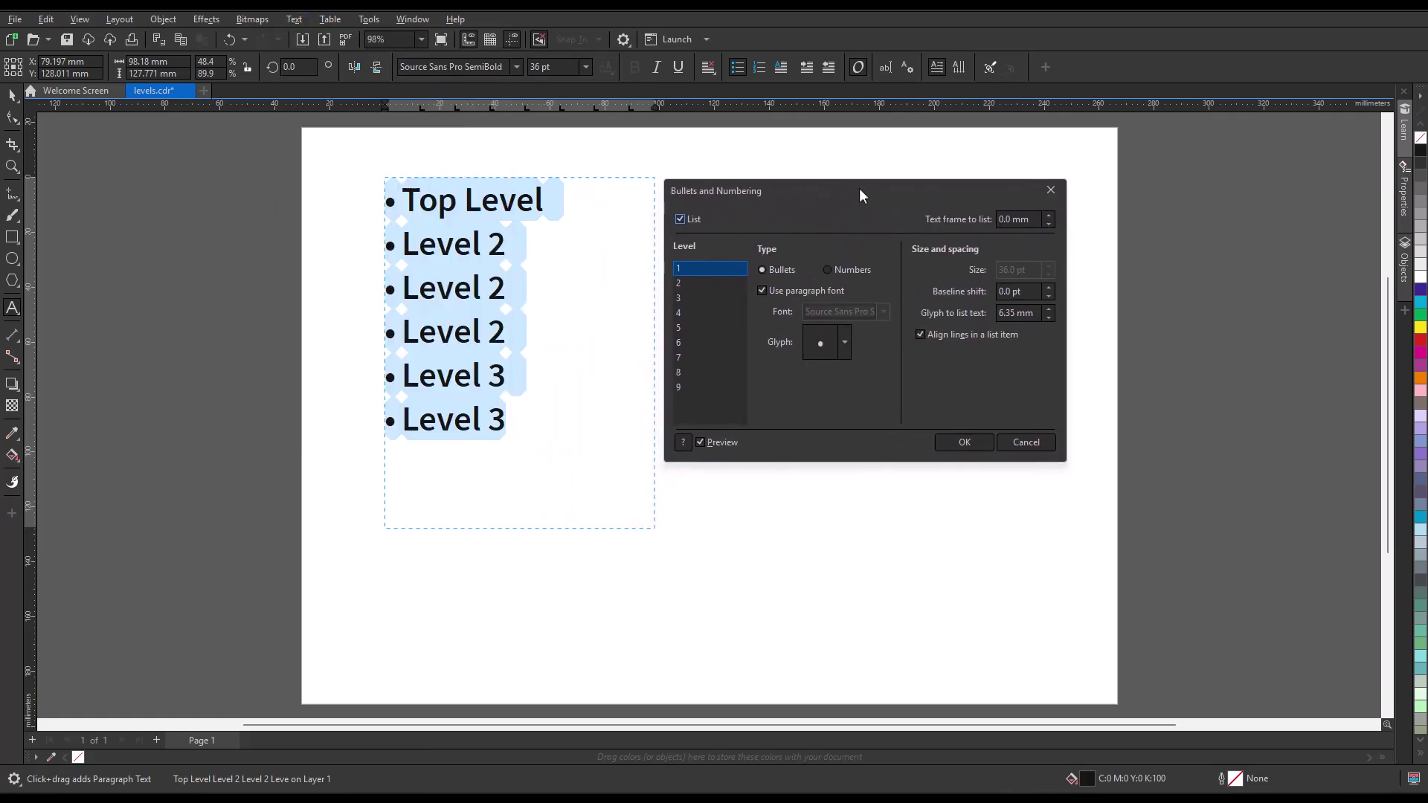
pyautogui.keyDown('ctrl'); pyautogui.click(695, 282); pyautogui.keyUp('ctrl')
pyautogui.keyDown('ctrl'); pyautogui.click(697, 298); pyautogui.keyUp('ctrl')
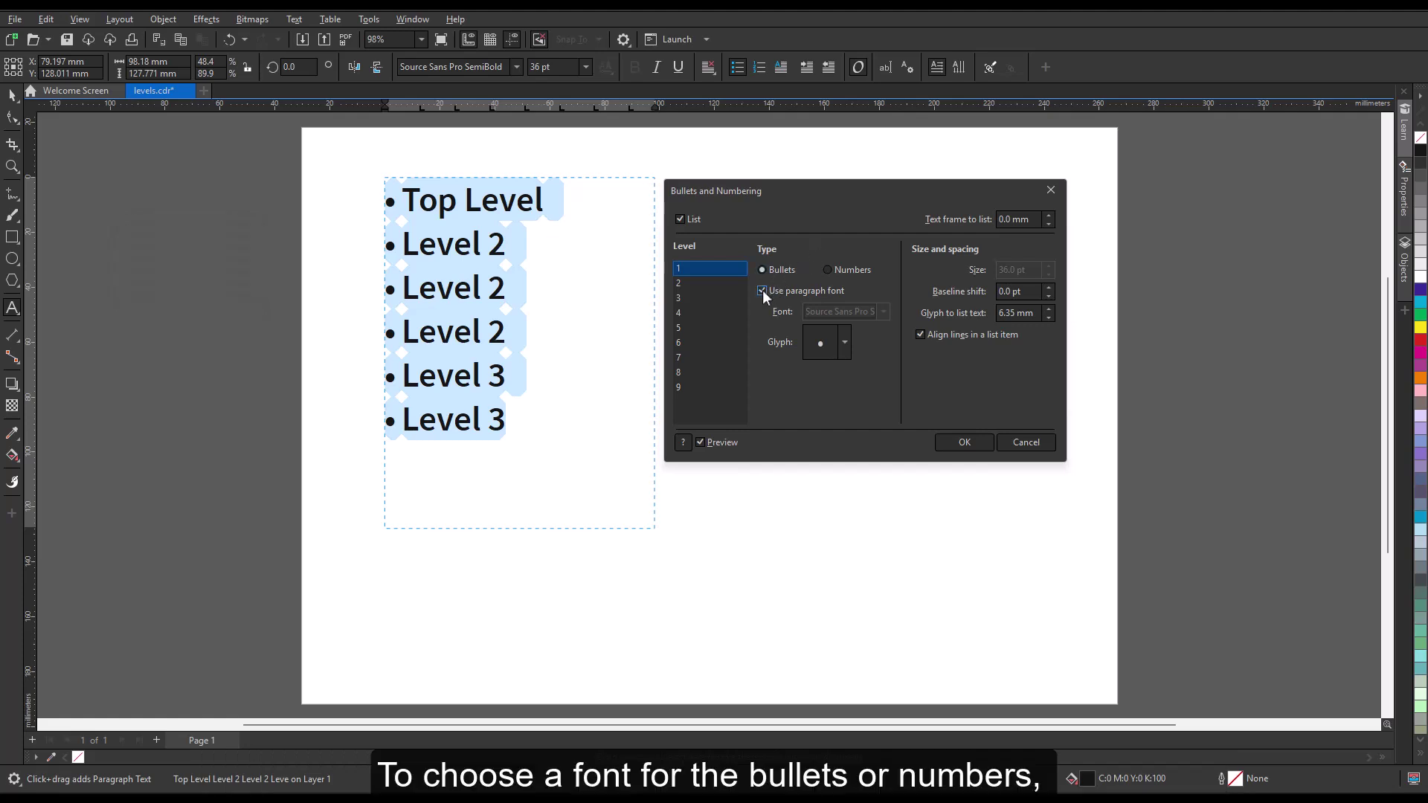
# Step: Turn off Use paragraph font and set the bullets to the Wingdings small square glyph
pyautogui.click(762, 291)
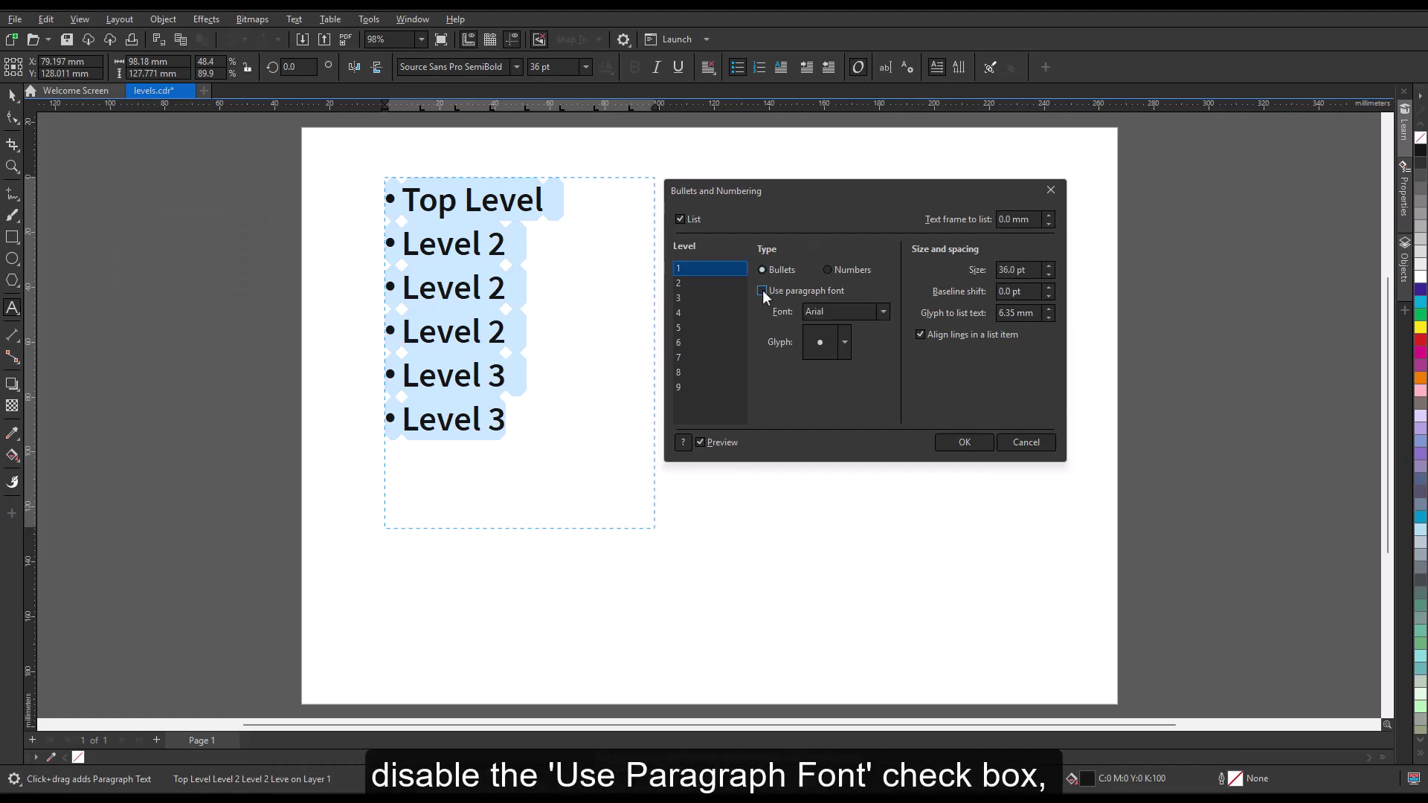
pyautogui.click(883, 312)
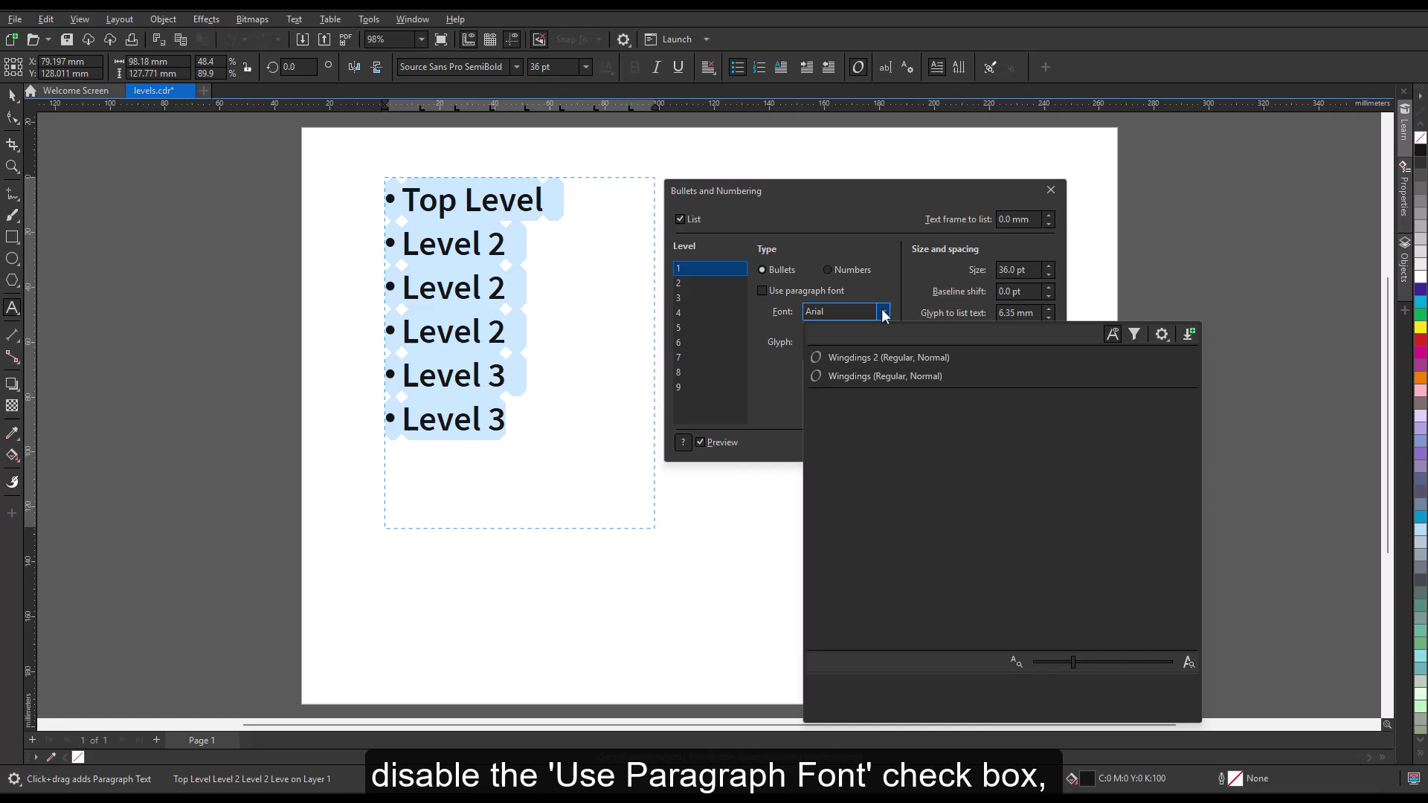
pyautogui.click(888, 374)
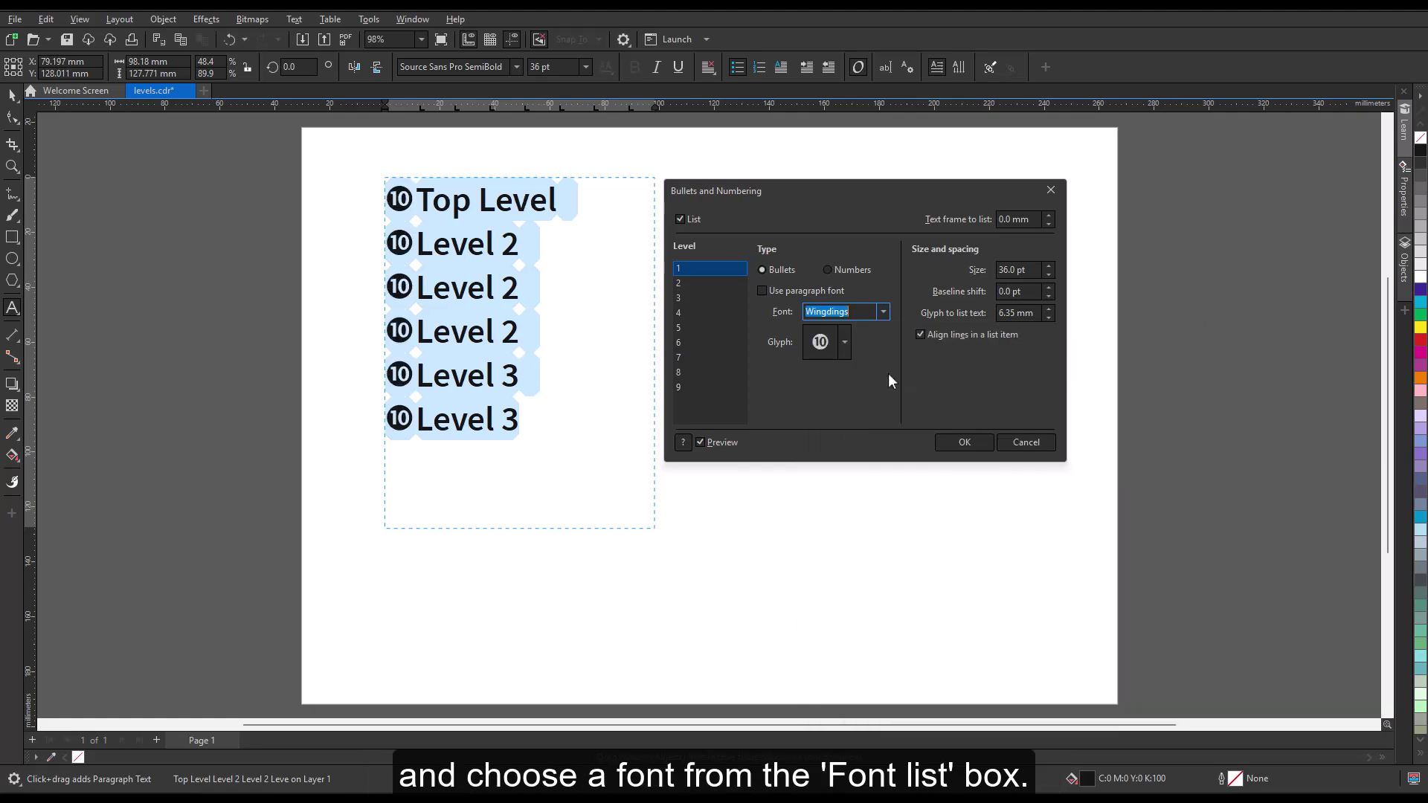
pyautogui.click(845, 342)
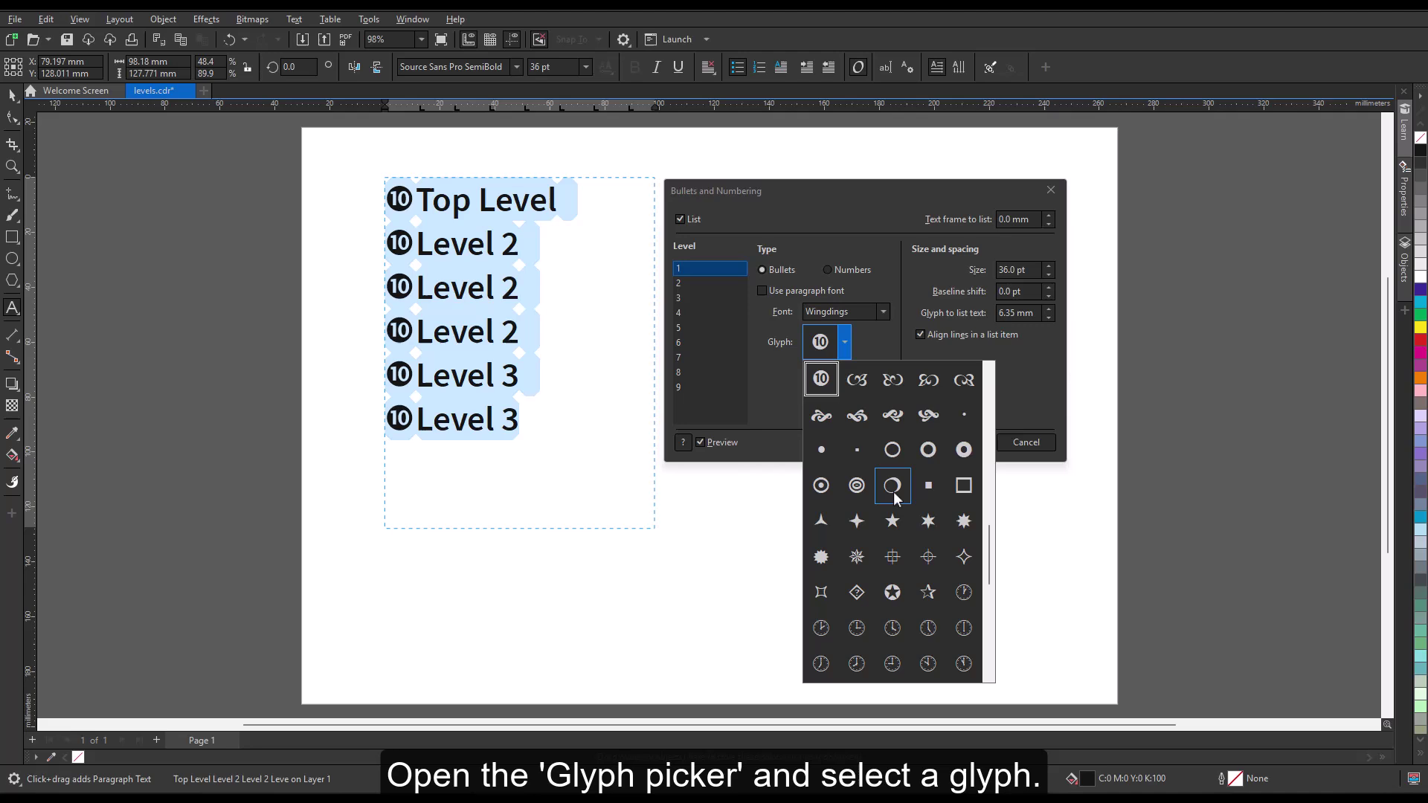
pyautogui.click(922, 484)
pyautogui.click(921, 484)
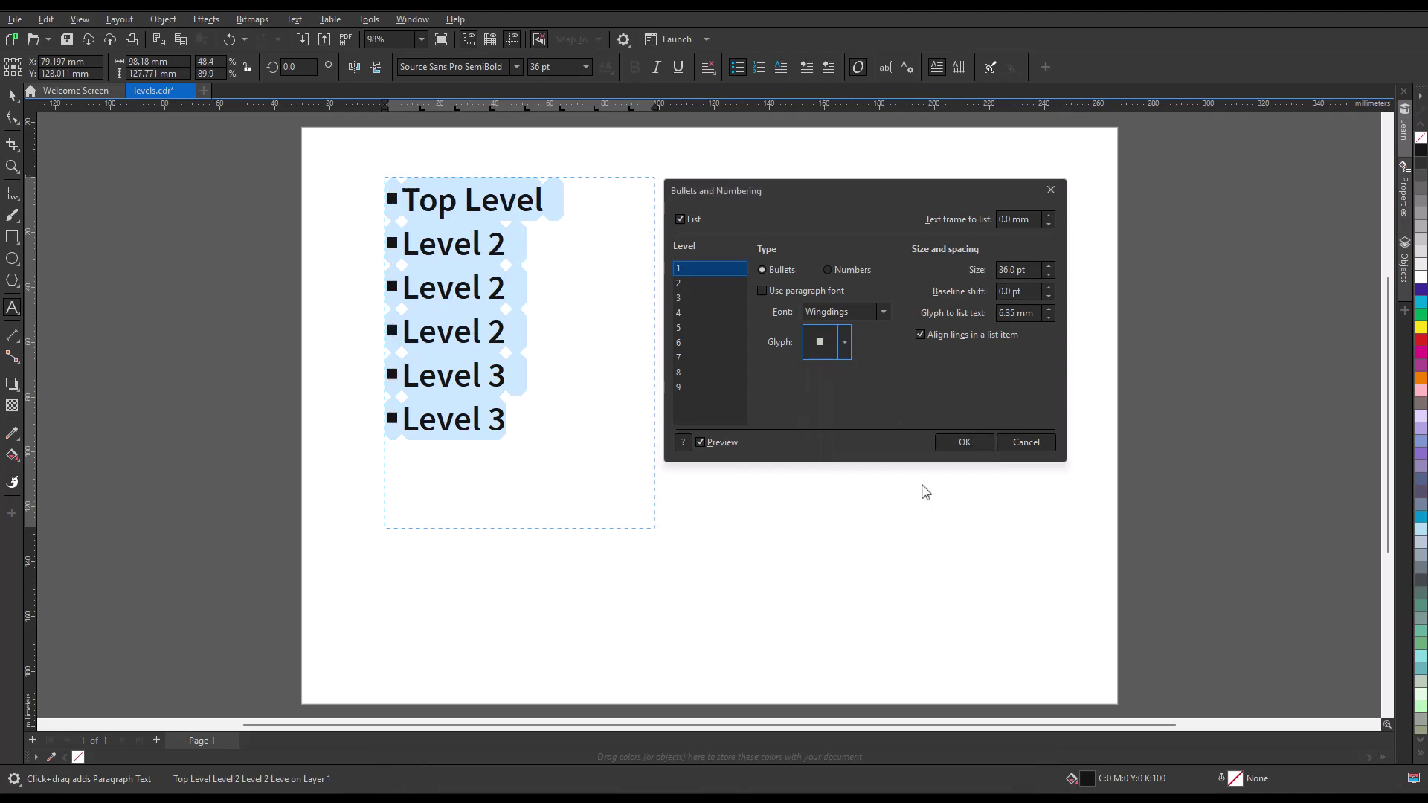
# Step: Switch the list to numbers and clear the stray X prefix and x suffix, leaving '1.' style numbering
pyautogui.click(828, 269)
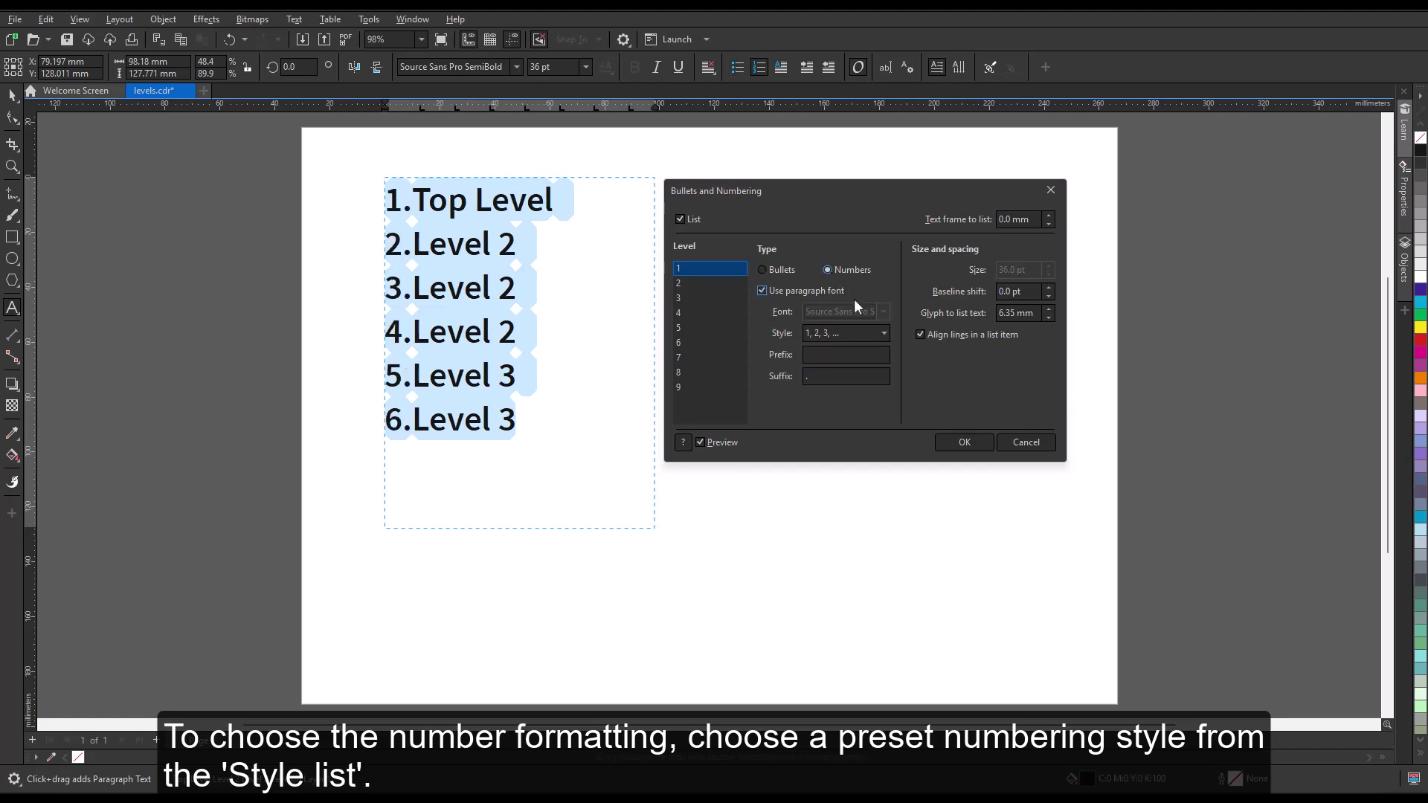
pyautogui.click(806, 354)
pyautogui.write('X')
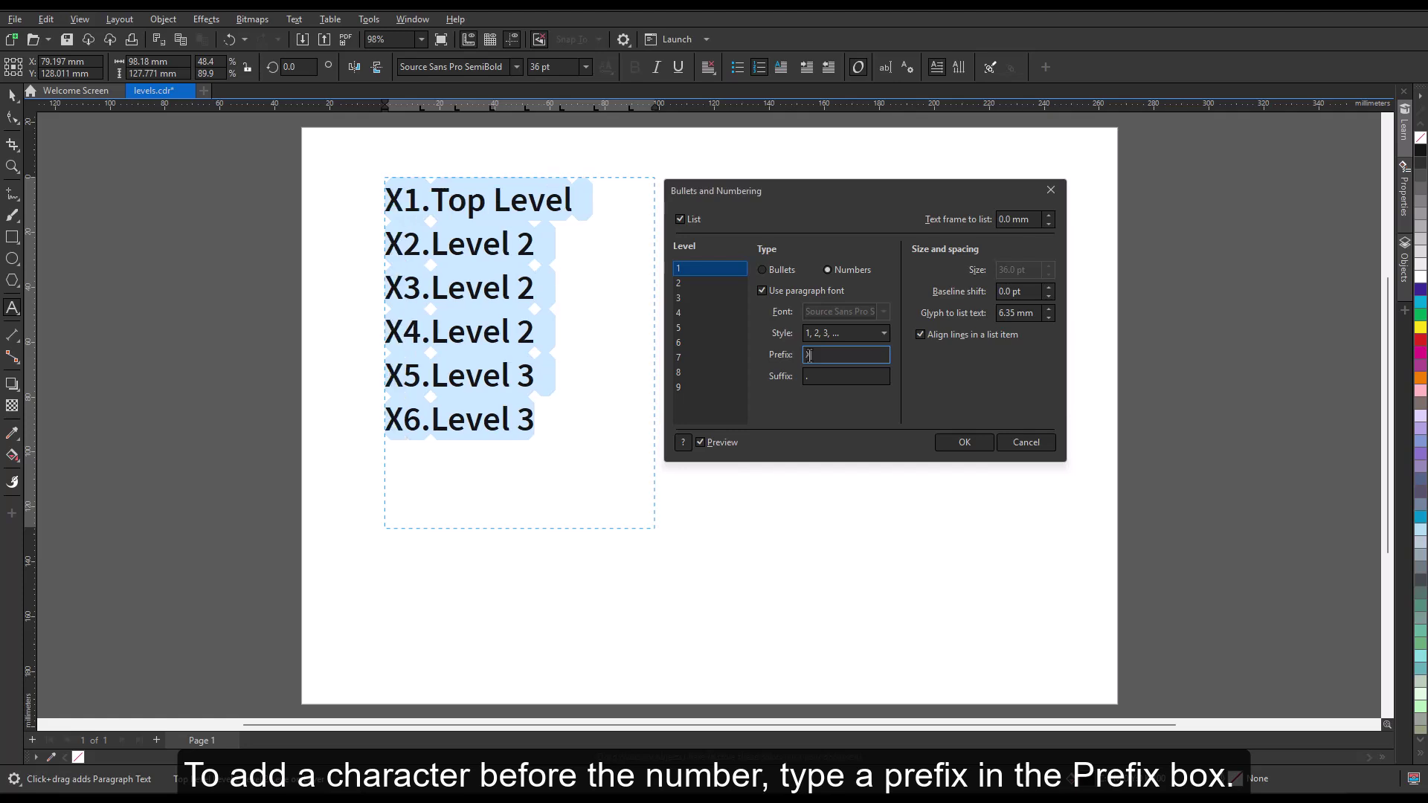
pyautogui.press('BackSpace')
pyautogui.click(809, 377)
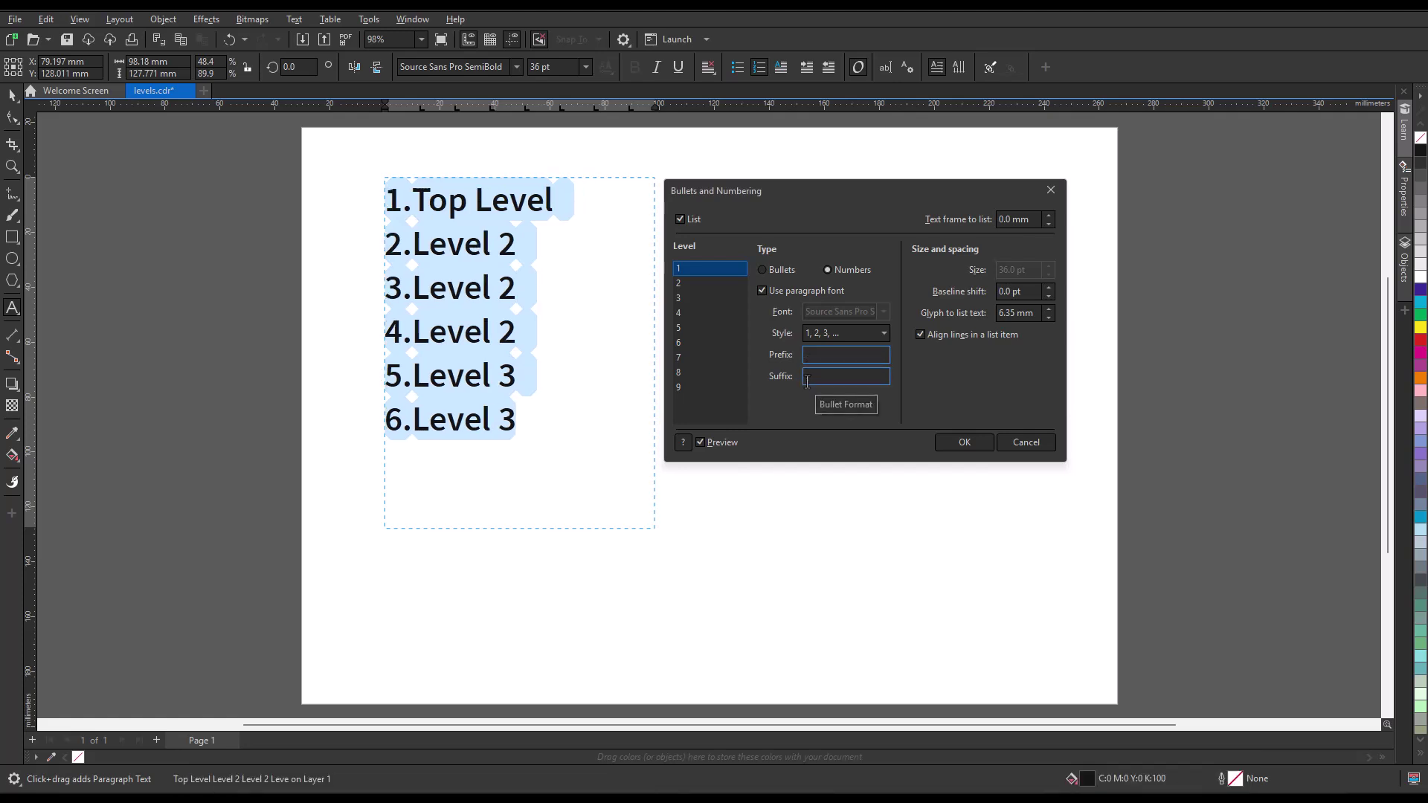
pyautogui.write('x')
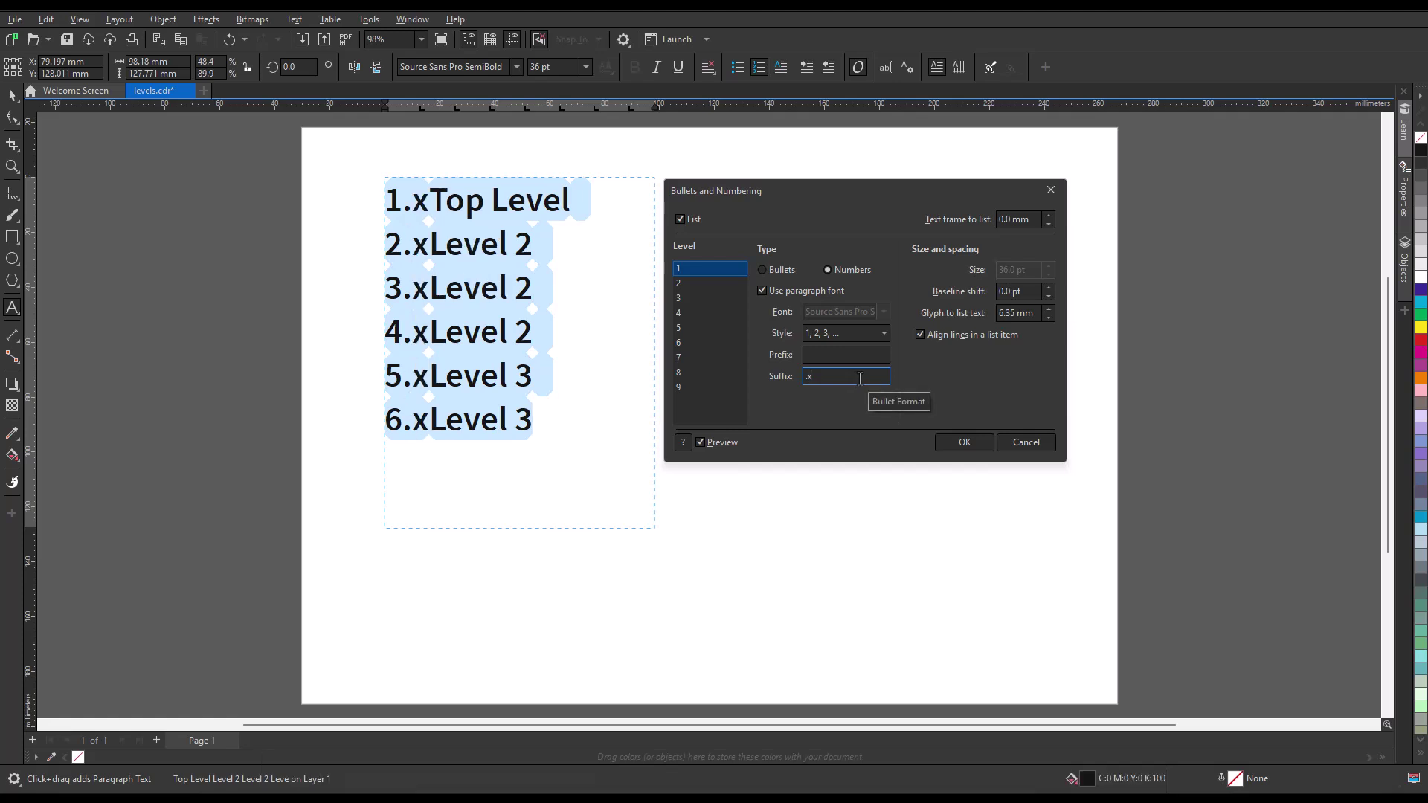
pyautogui.press('BackSpace')
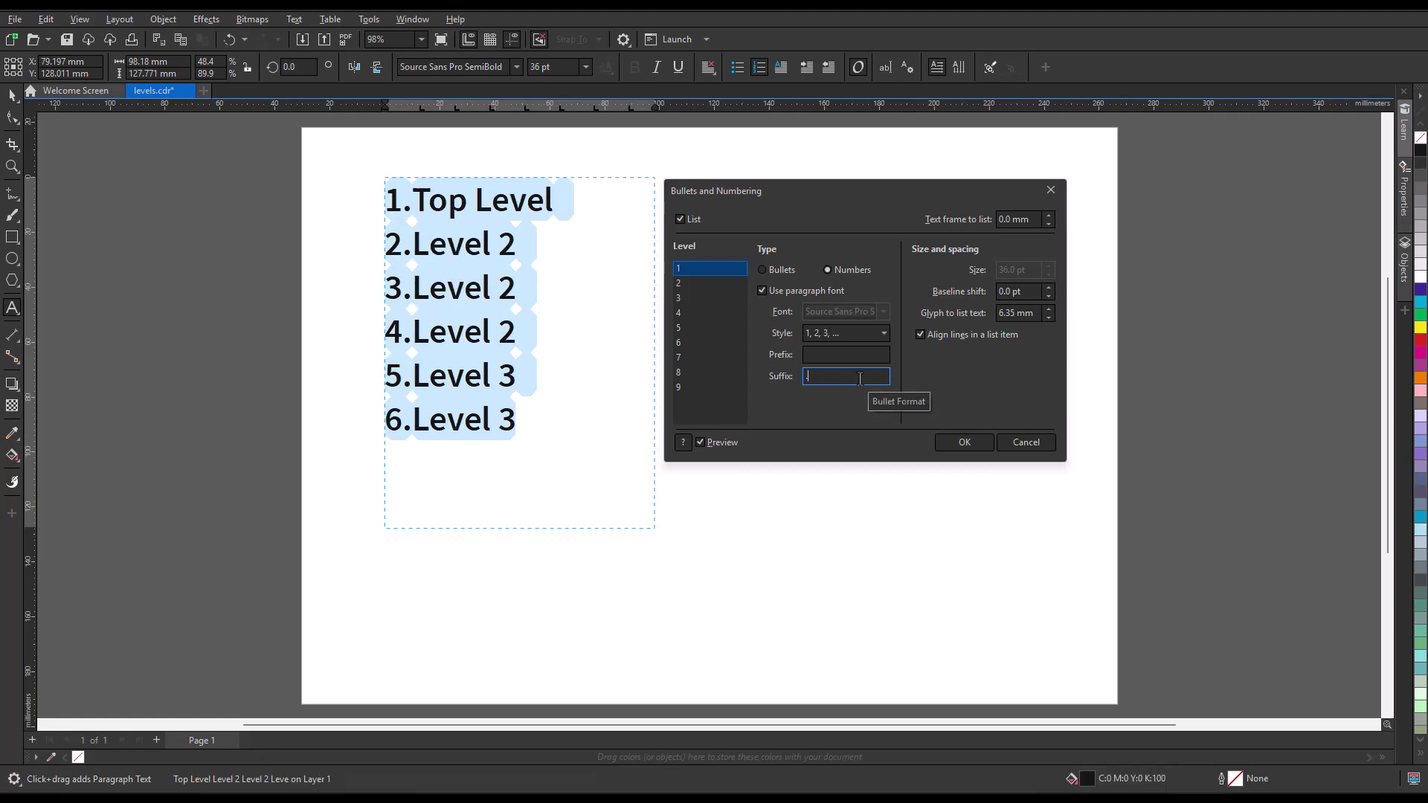
# Step: Switch back to square bullets, keep baseline shift at 0 pt, and set glyph-to-text spacing to 8 mm
pyautogui.click(761, 269)
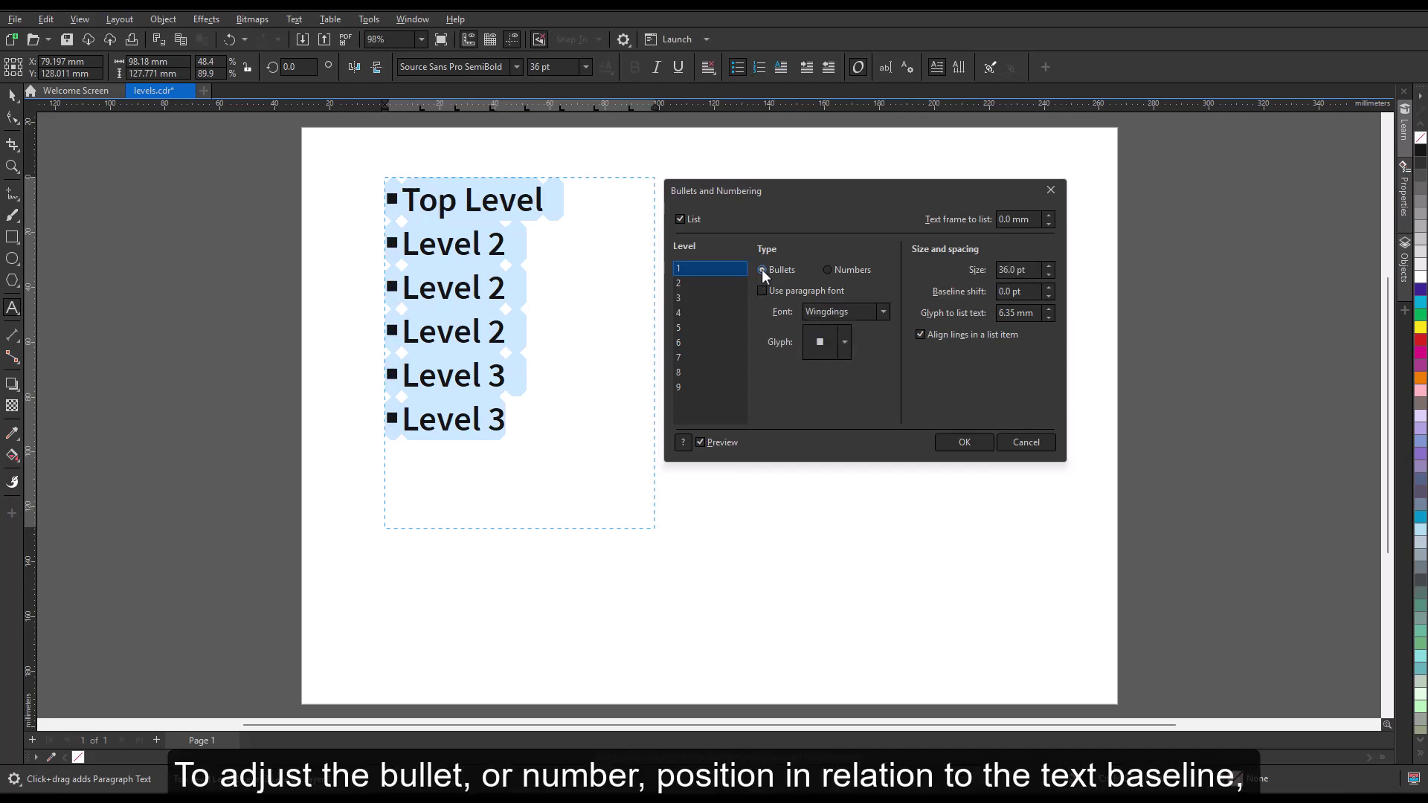
pyautogui.click(1048, 288)
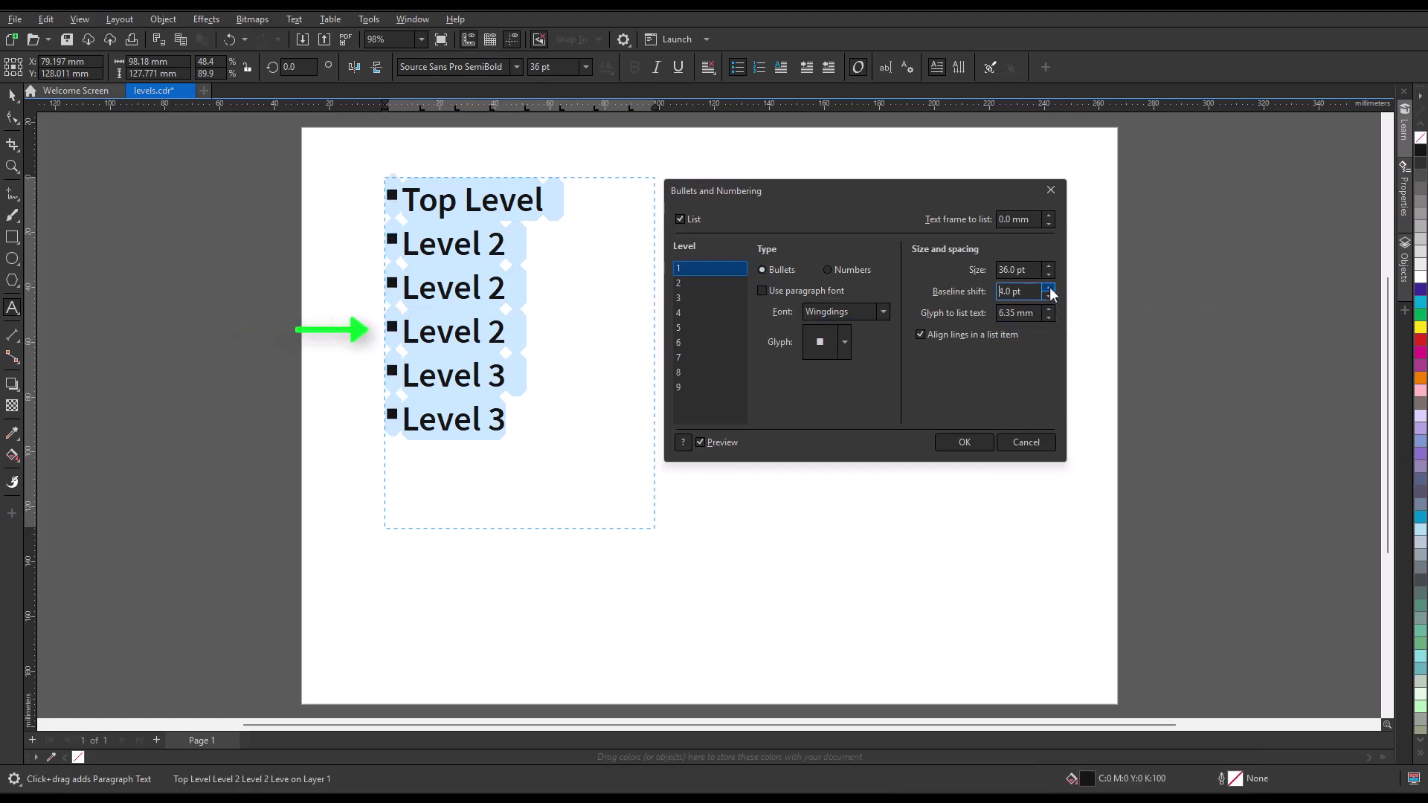
pyautogui.click(1050, 297)
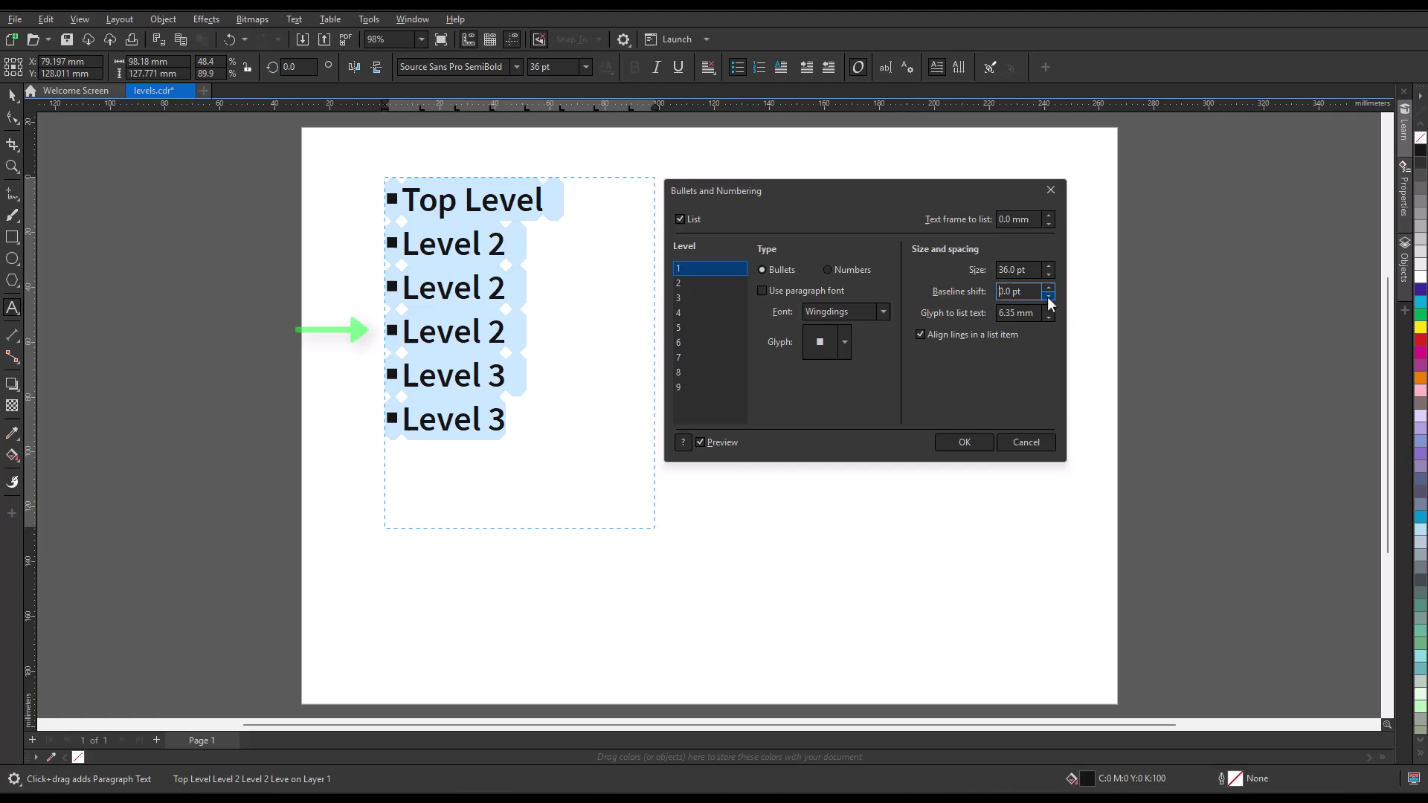
pyautogui.doubleClick(1013, 313)
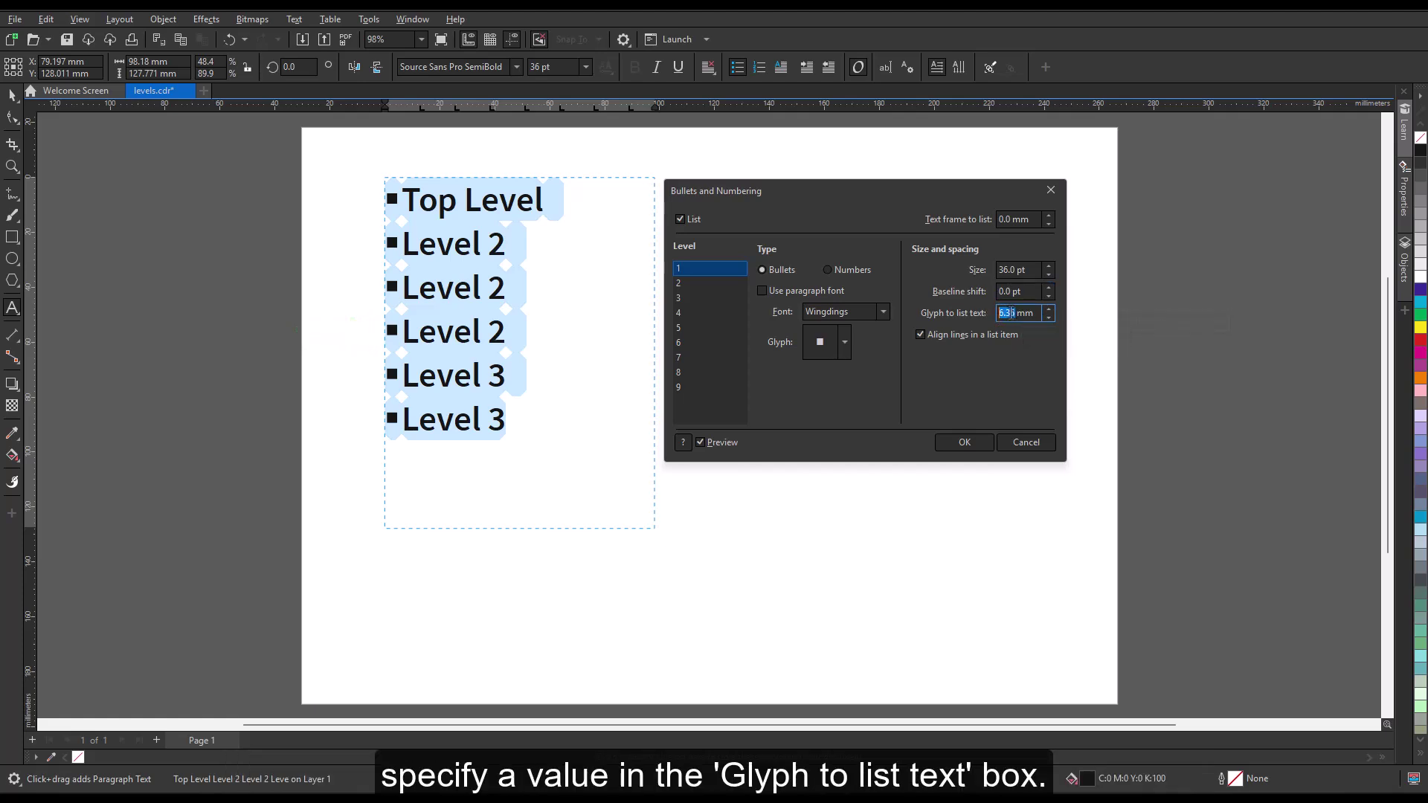
pyautogui.write('8')
pyautogui.press('Return')
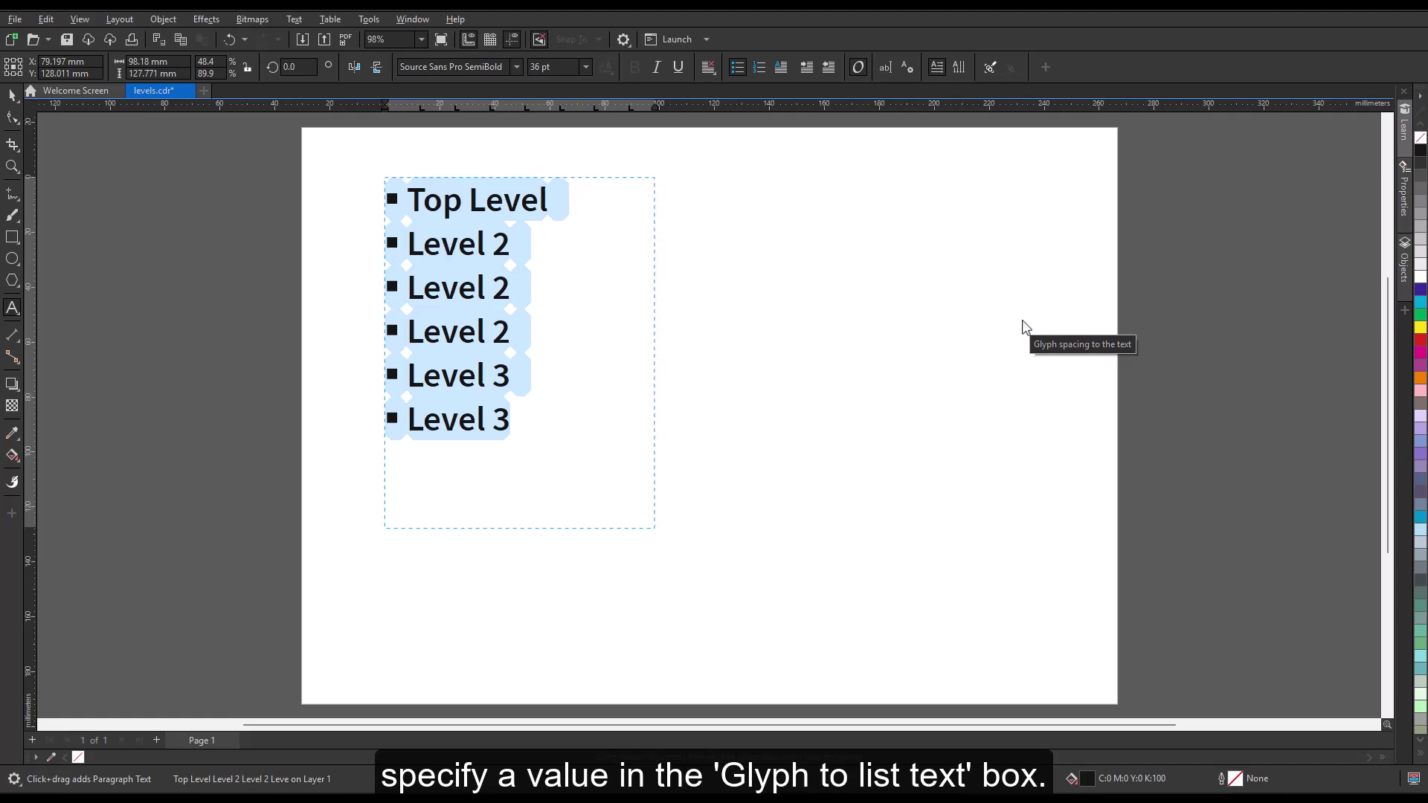
# Step: Give list level 2 a four-pointed star bullet from Wingdings 2
pyautogui.click(677, 285)
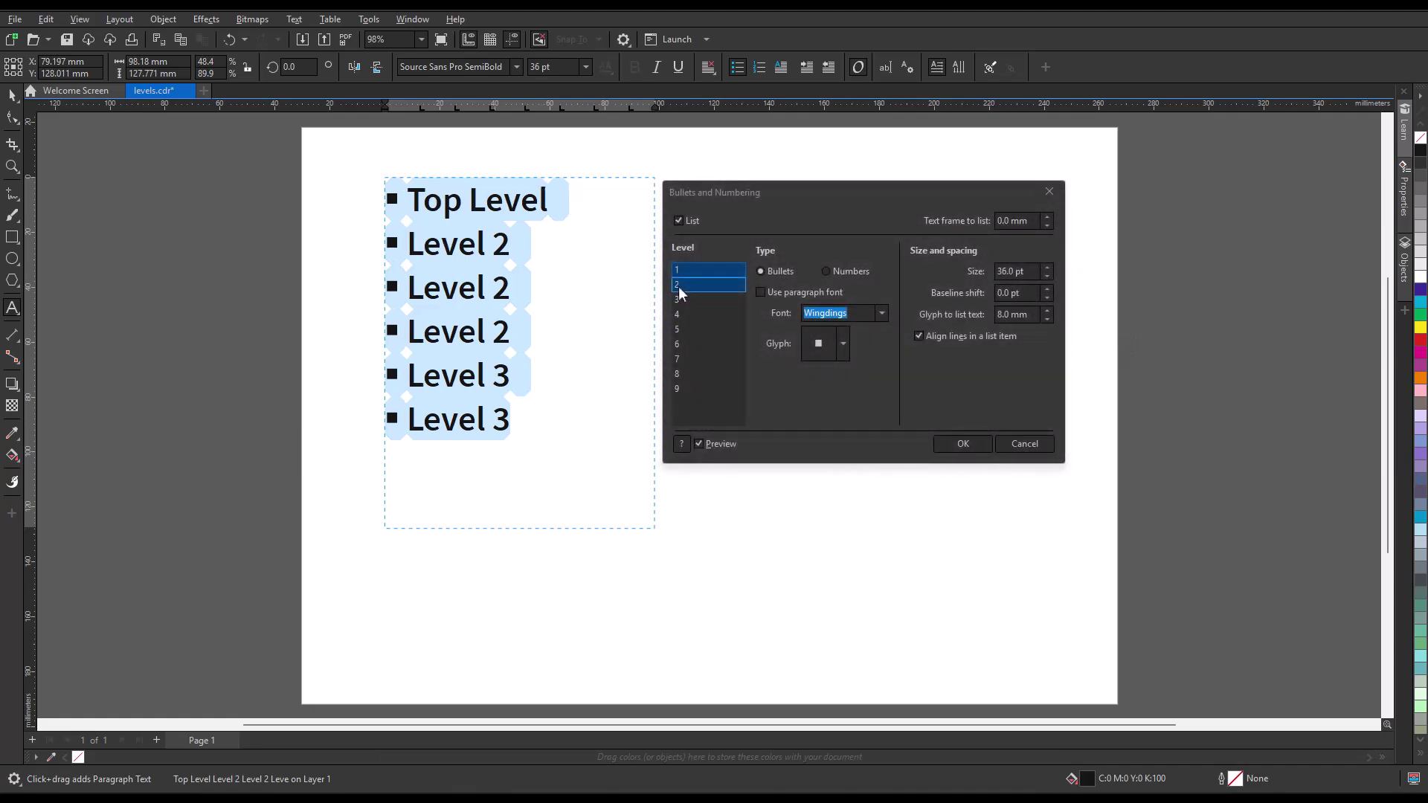
pyautogui.click(881, 313)
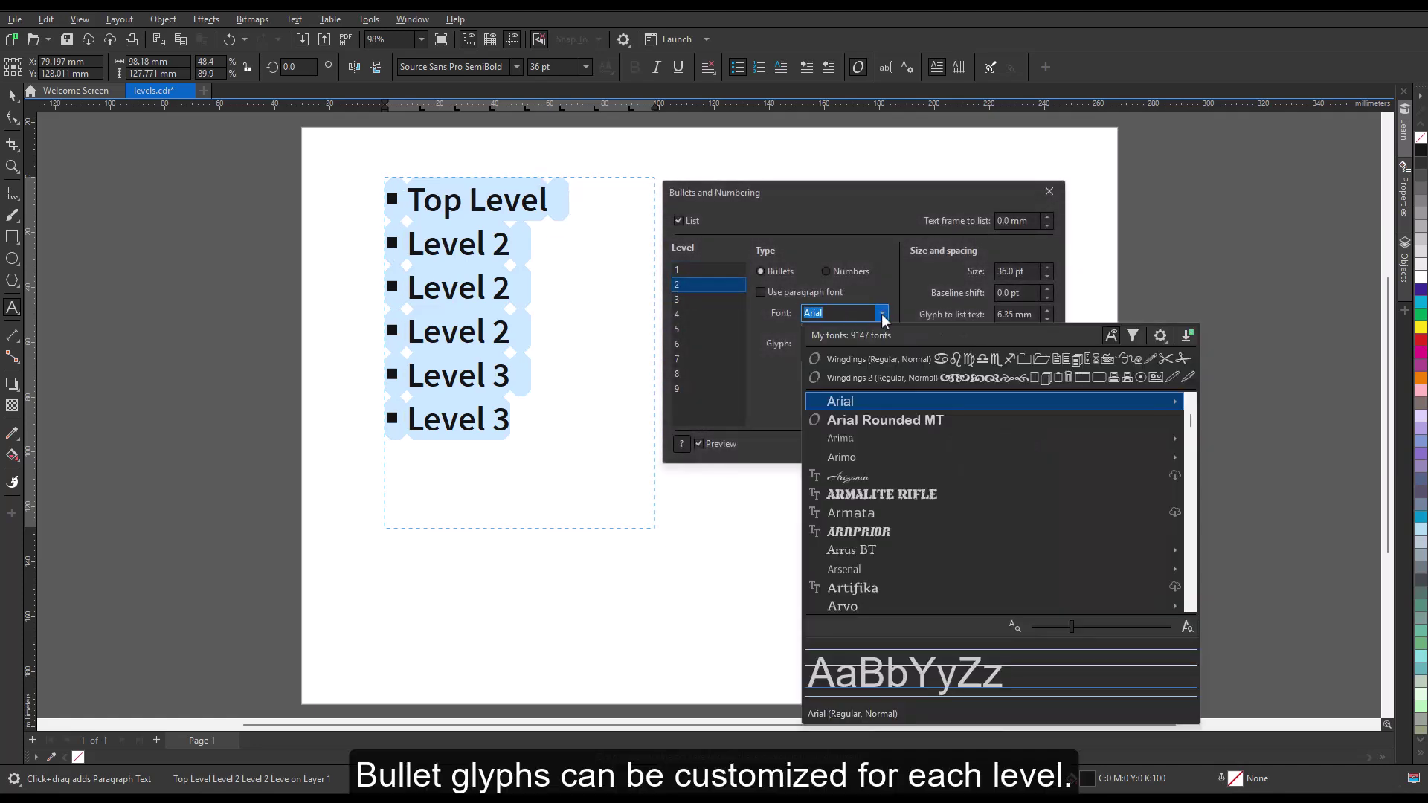
pyautogui.click(878, 373)
pyautogui.click(844, 344)
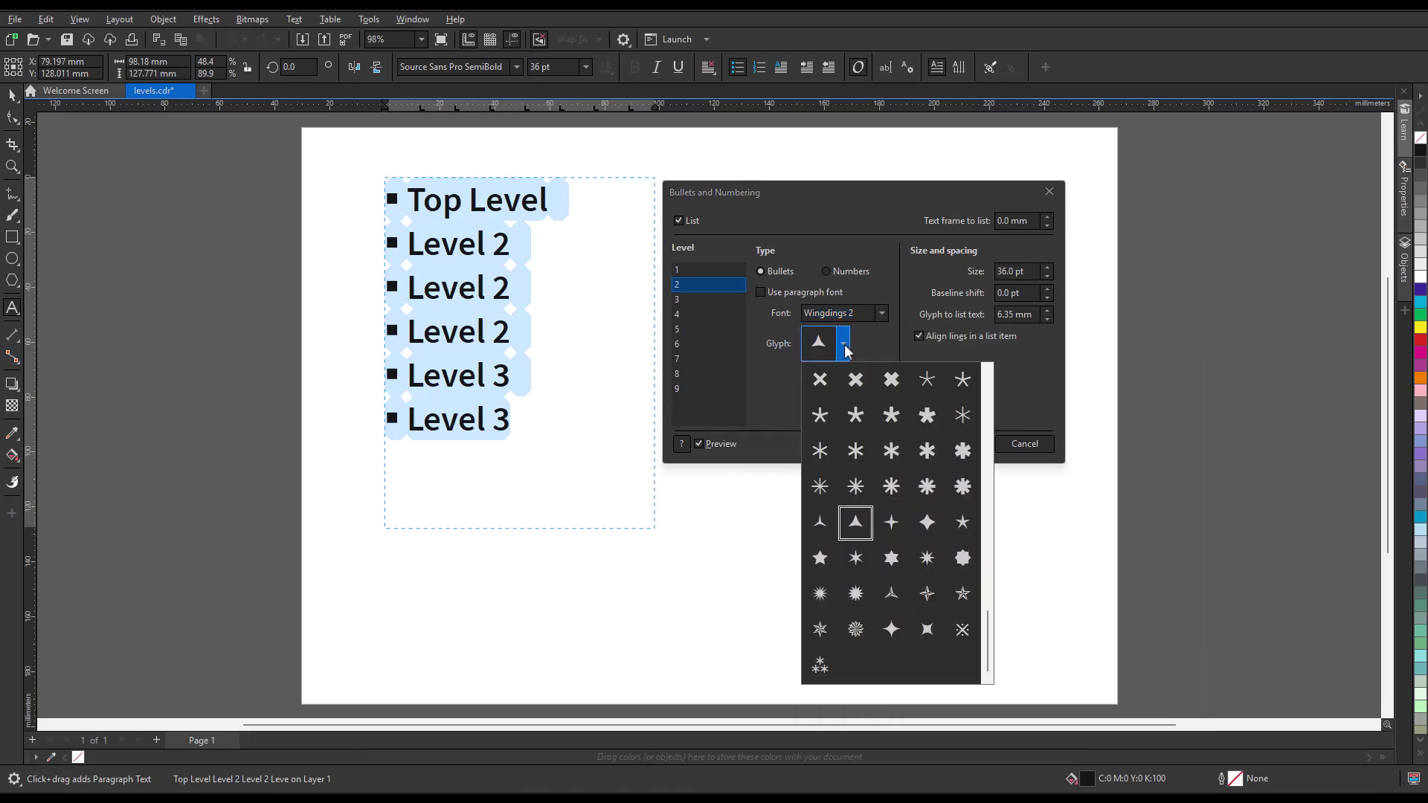
pyautogui.click(892, 523)
# Step: Give list level 3 a circled crosshair bullet from Wingdings and apply the bullet settings
pyautogui.click(680, 297)
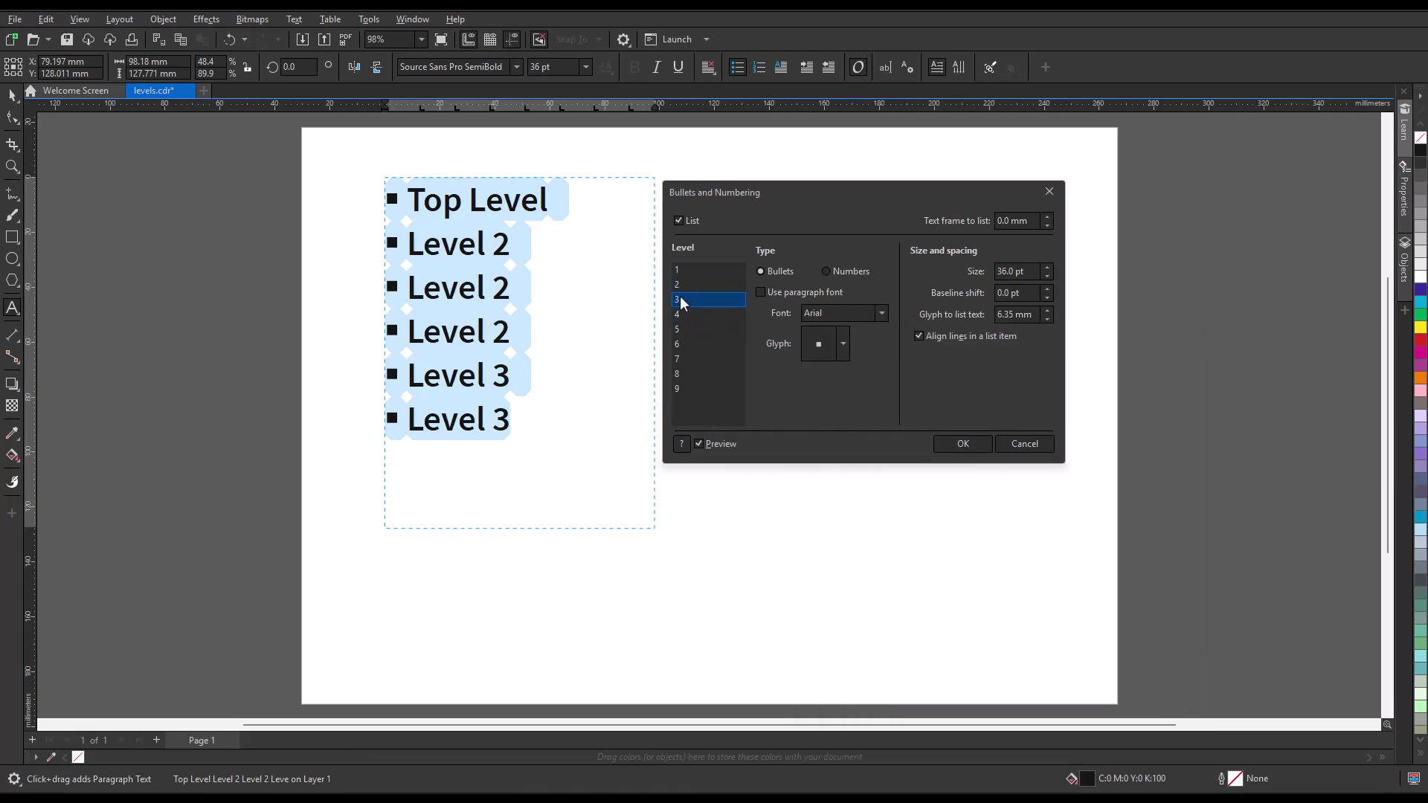
pyautogui.click(882, 314)
pyautogui.click(877, 370)
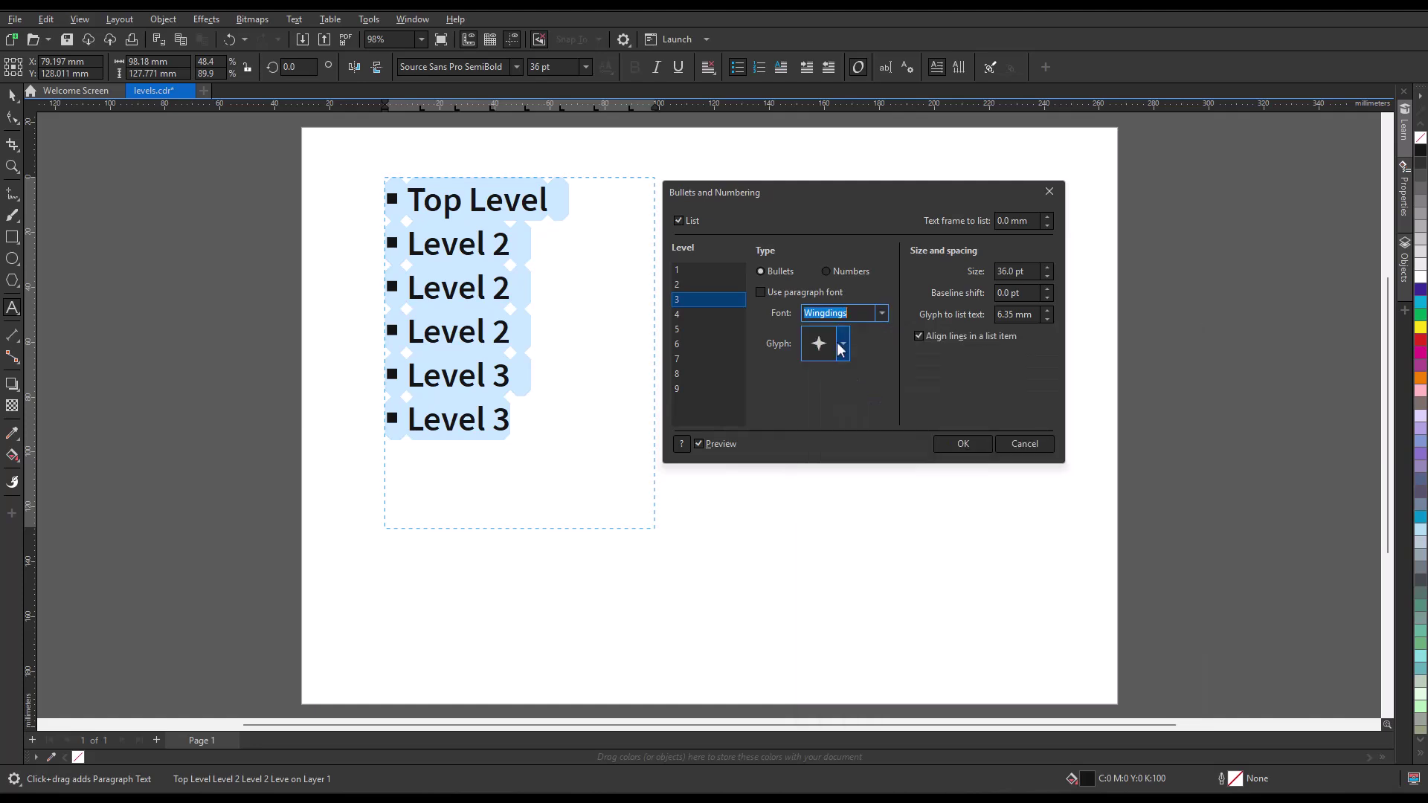
pyautogui.click(842, 343)
pyautogui.click(927, 415)
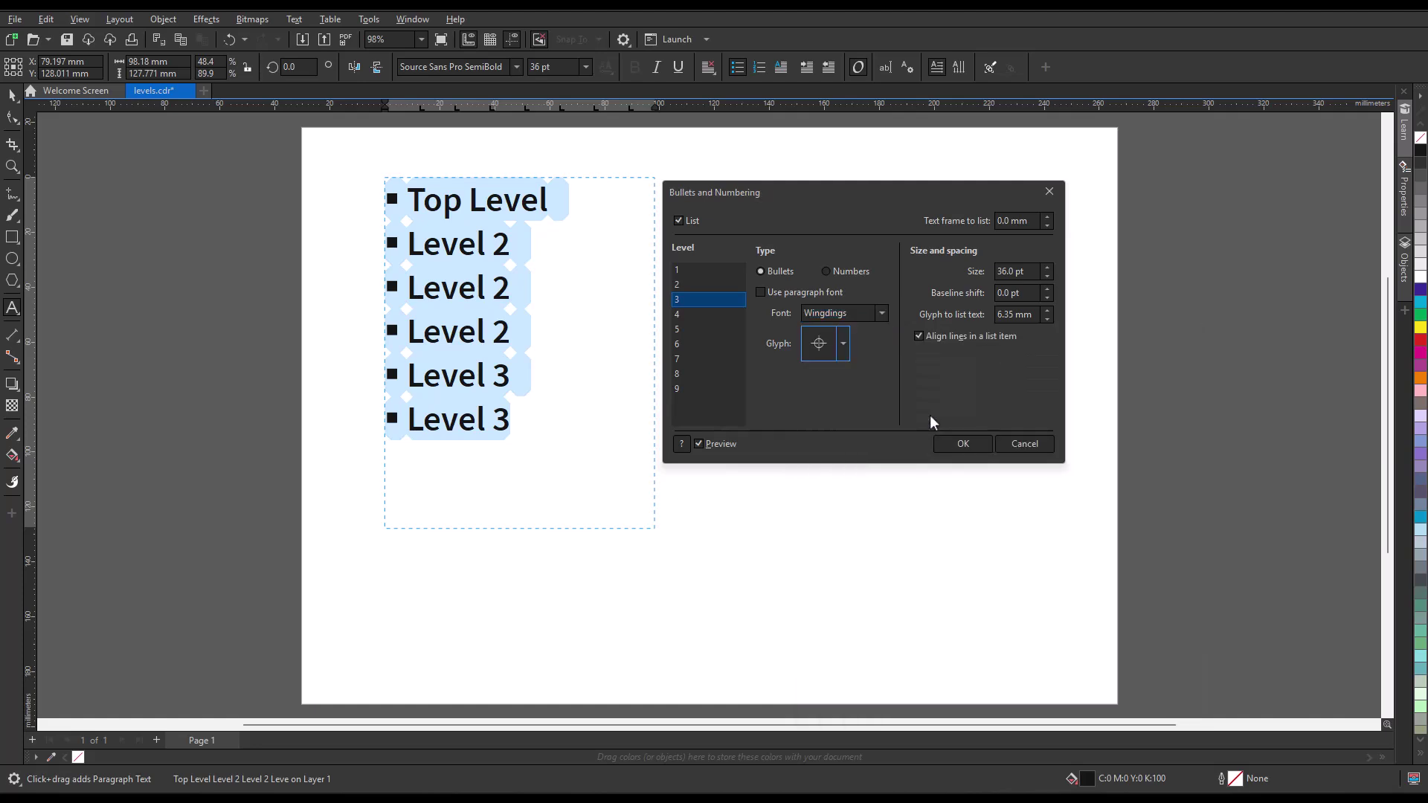
pyautogui.click(961, 445)
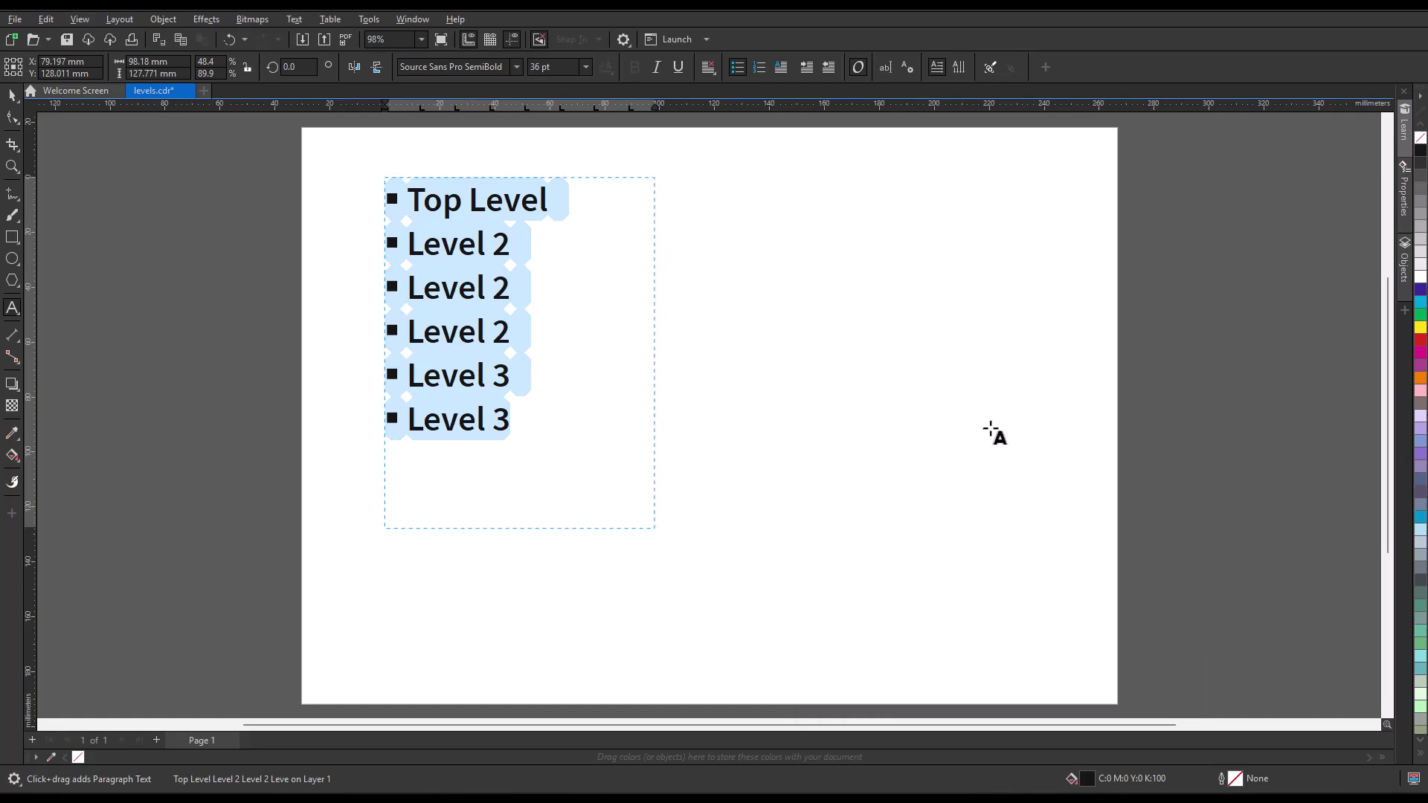
# Step: In the Paragraph properties, indent the three Level 2 lines by one level
pyautogui.click(1403, 195)
pyautogui.click(446, 248)
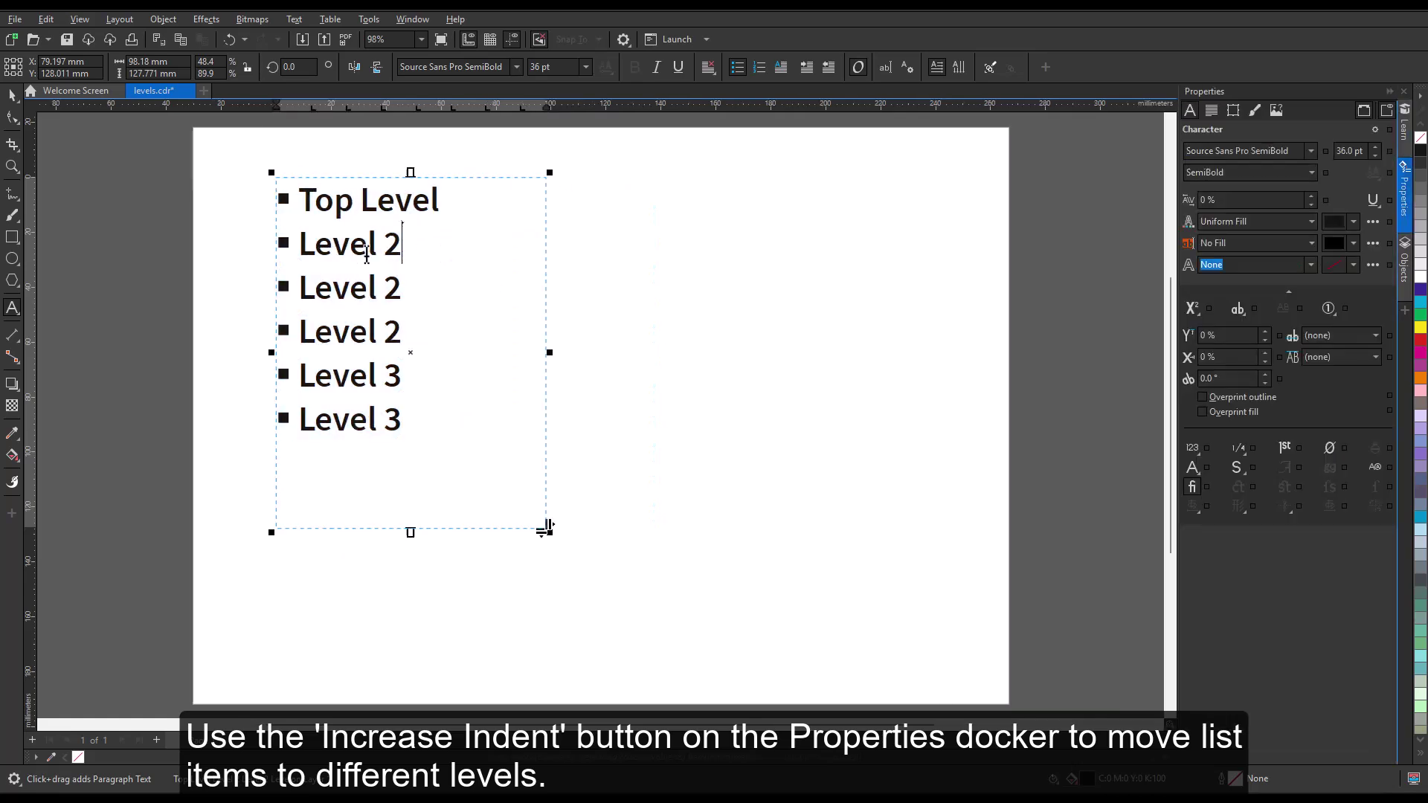
pyautogui.moveTo(281, 244); pyautogui.dragTo(481, 306)
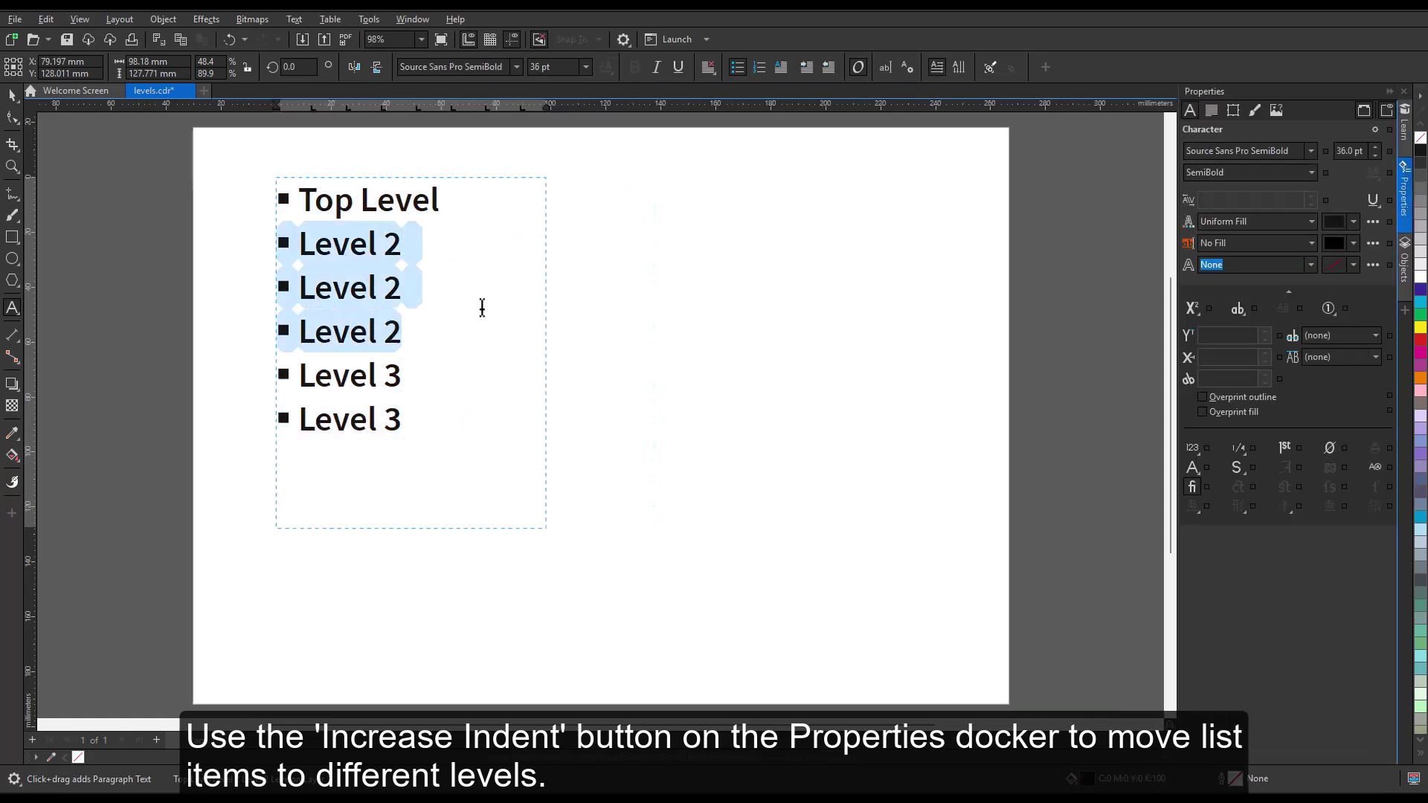
pyautogui.click(1212, 110)
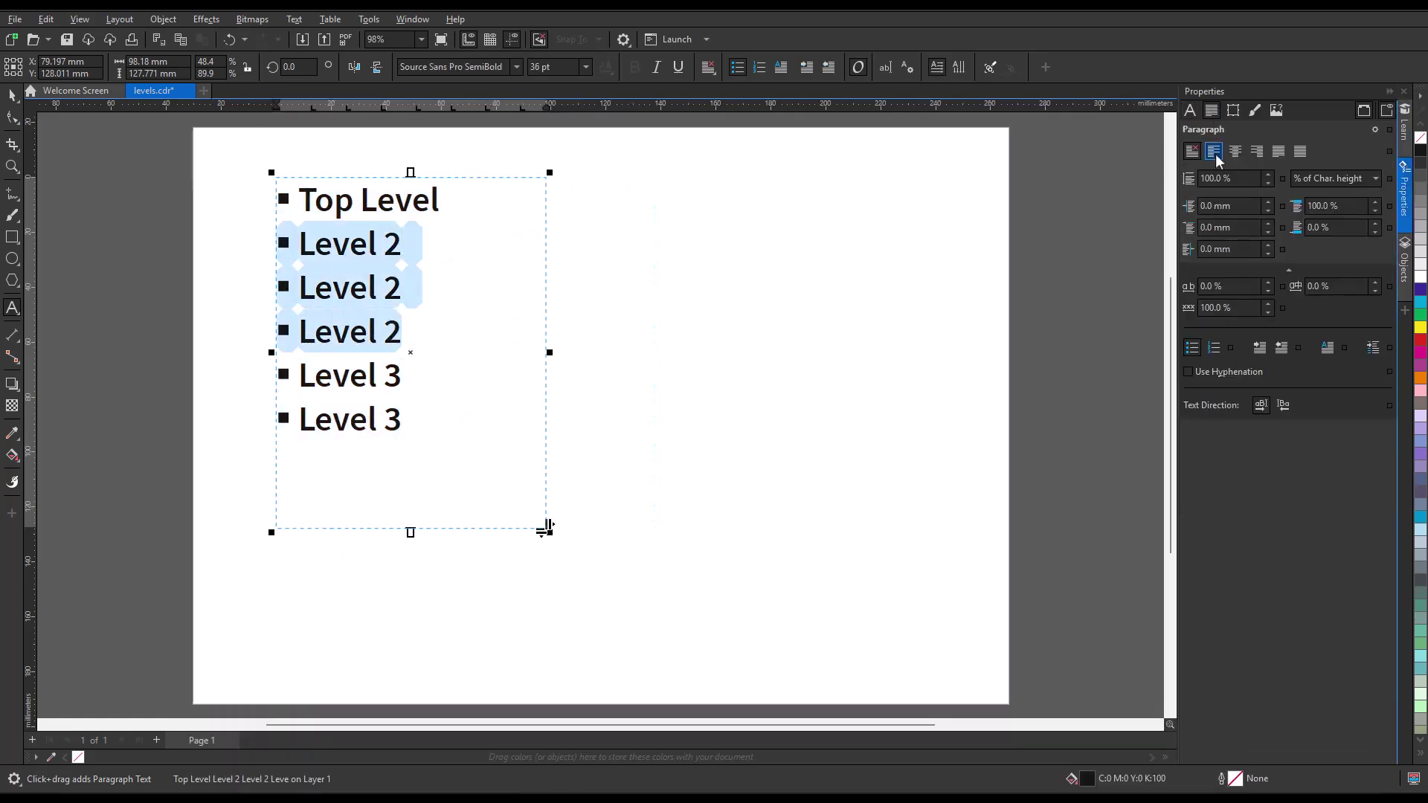
pyautogui.click(1261, 349)
# Step: Indent the two Level 3 lines by two levels
pyautogui.moveTo(281, 375); pyautogui.dragTo(422, 413)
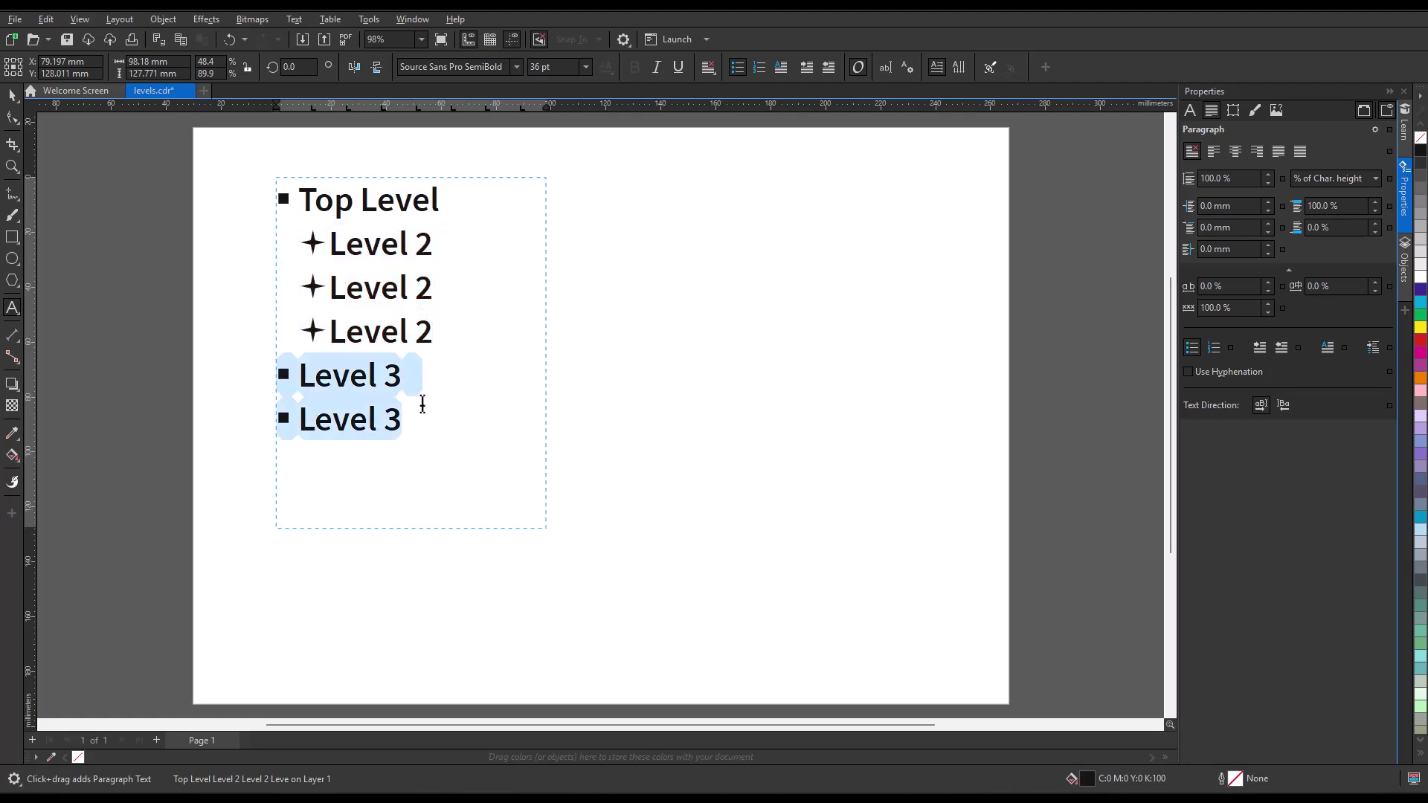
pyautogui.click(1261, 348)
pyautogui.click(1261, 348)
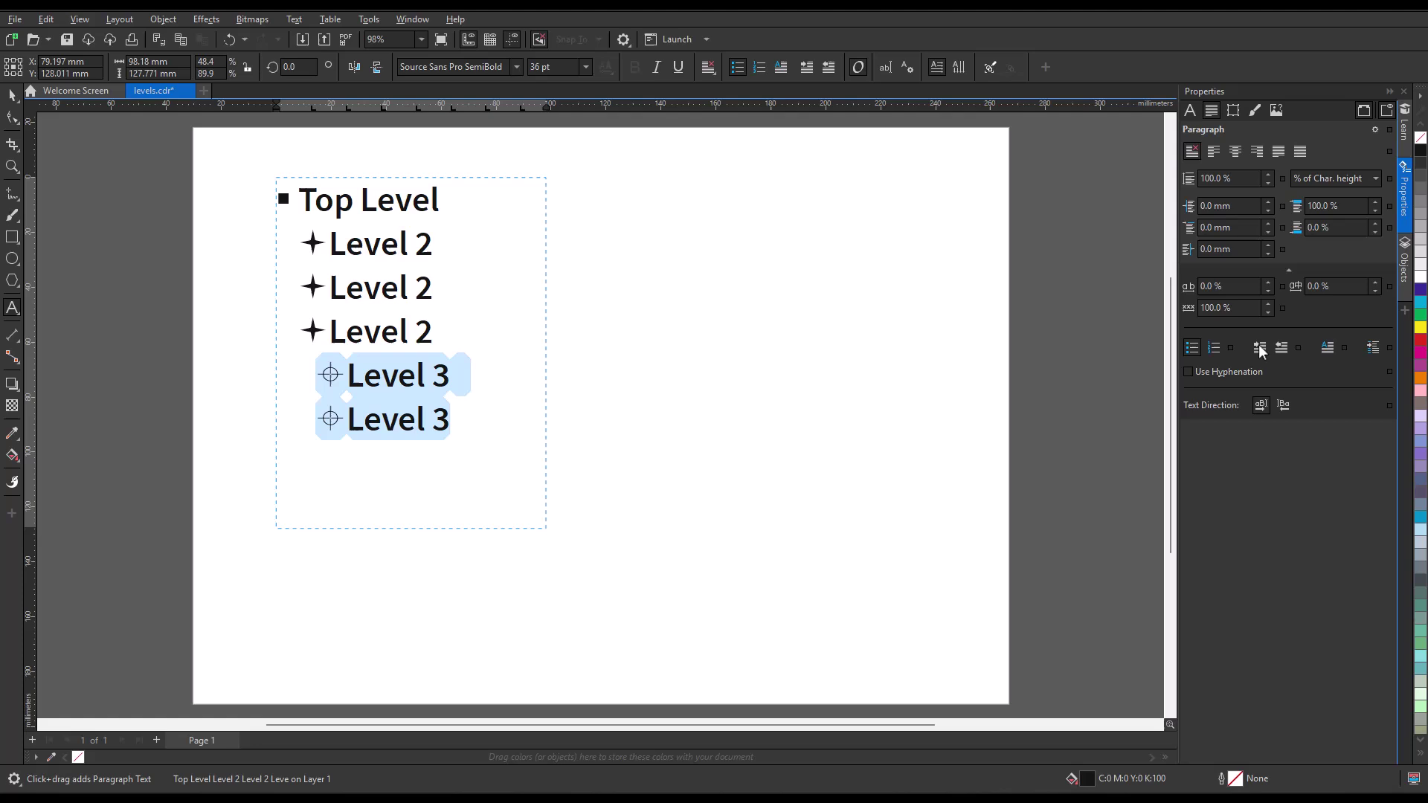
pyautogui.click(638, 385)
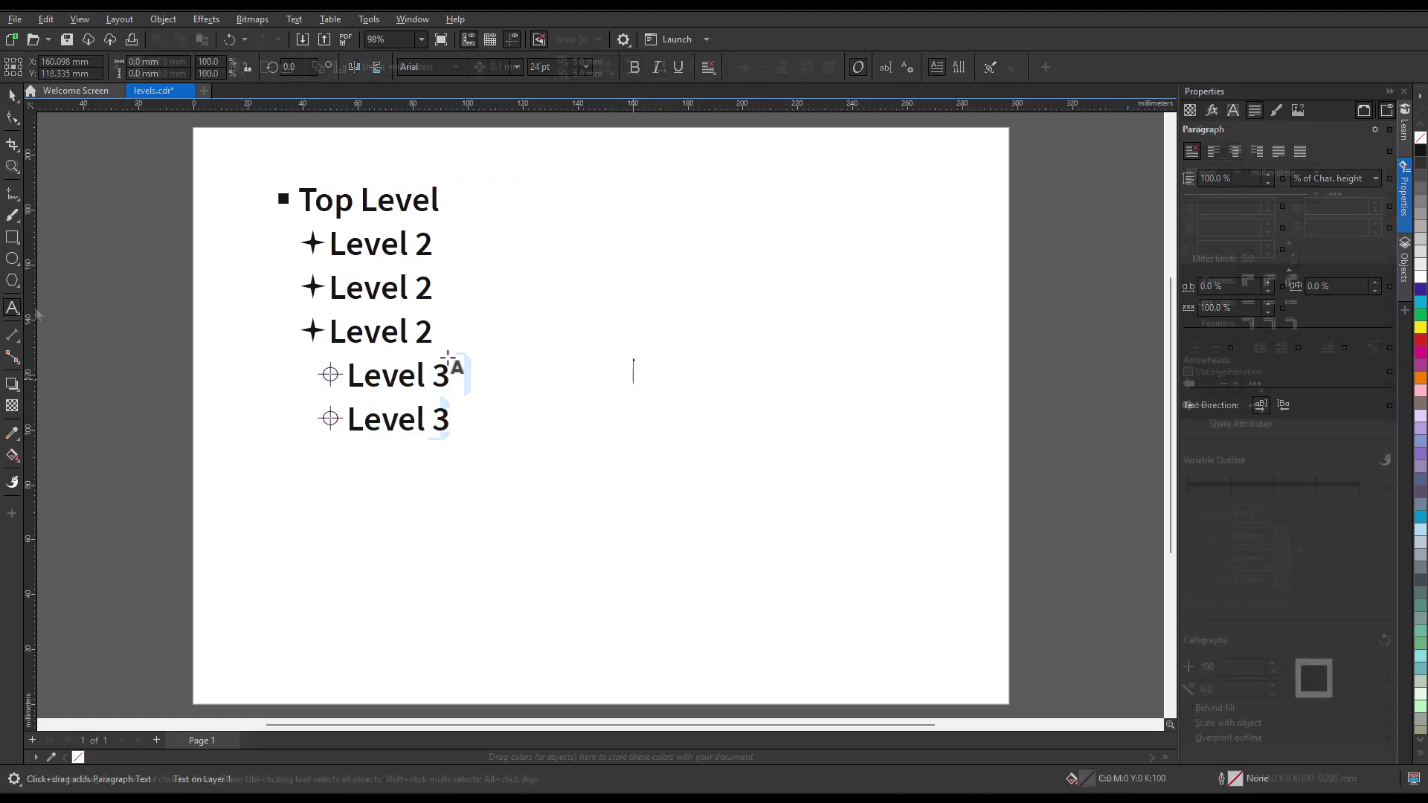
# Step: Select the first Level 2 line and create a new paragraph style from it named 'Level 2'
pyautogui.click(12, 309)
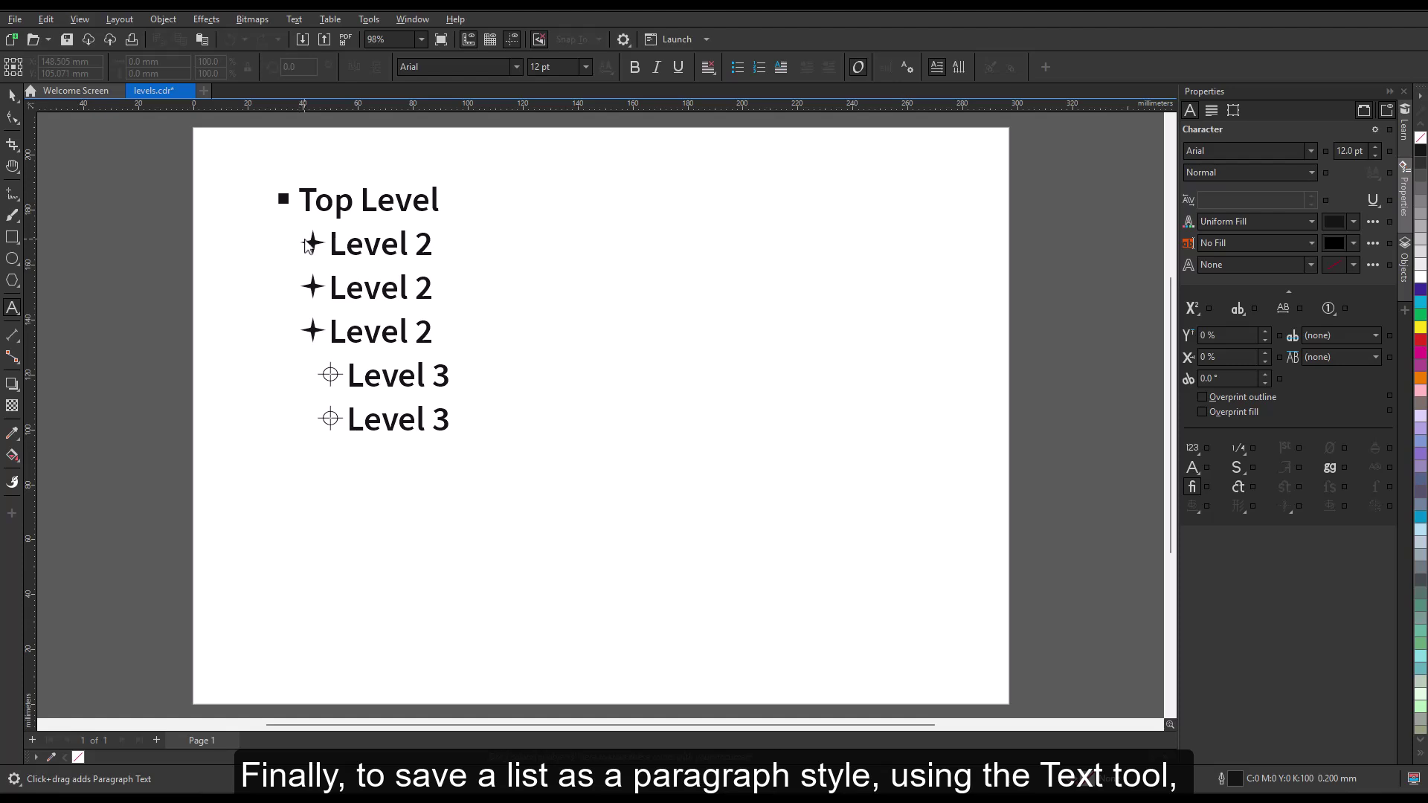
pyautogui.moveTo(307, 246); pyautogui.dragTo(443, 255)
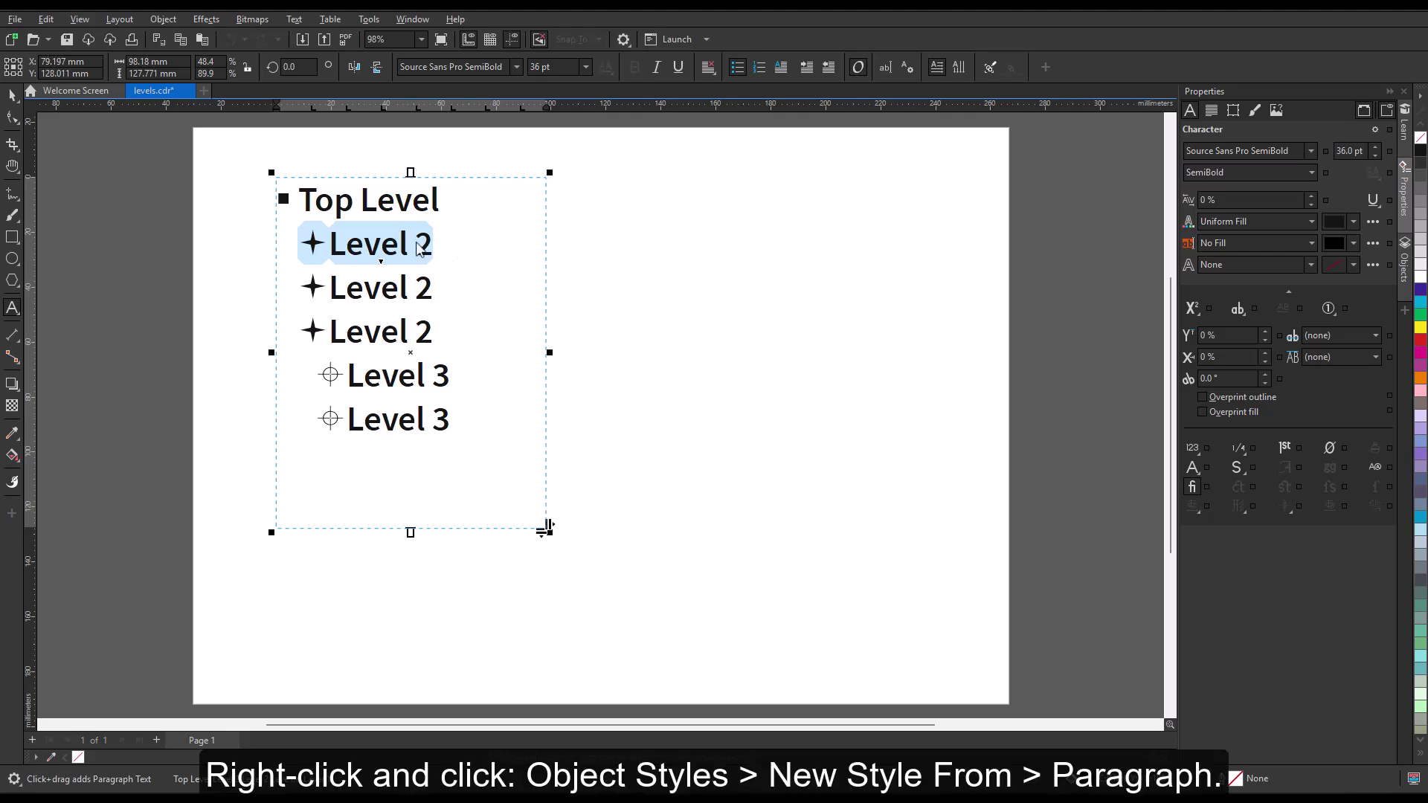
pyautogui.rightClick(420, 249)
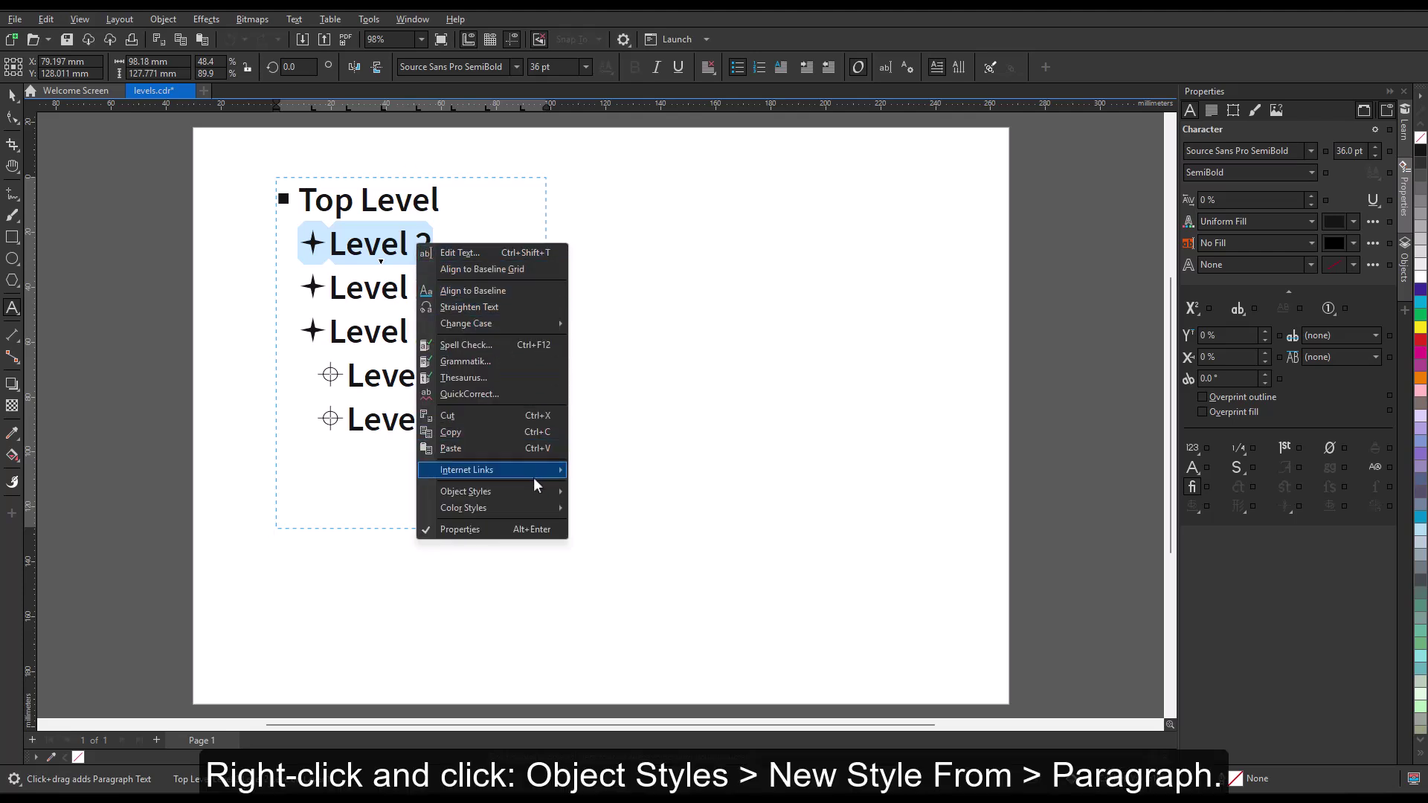
pyautogui.moveTo(530, 488)
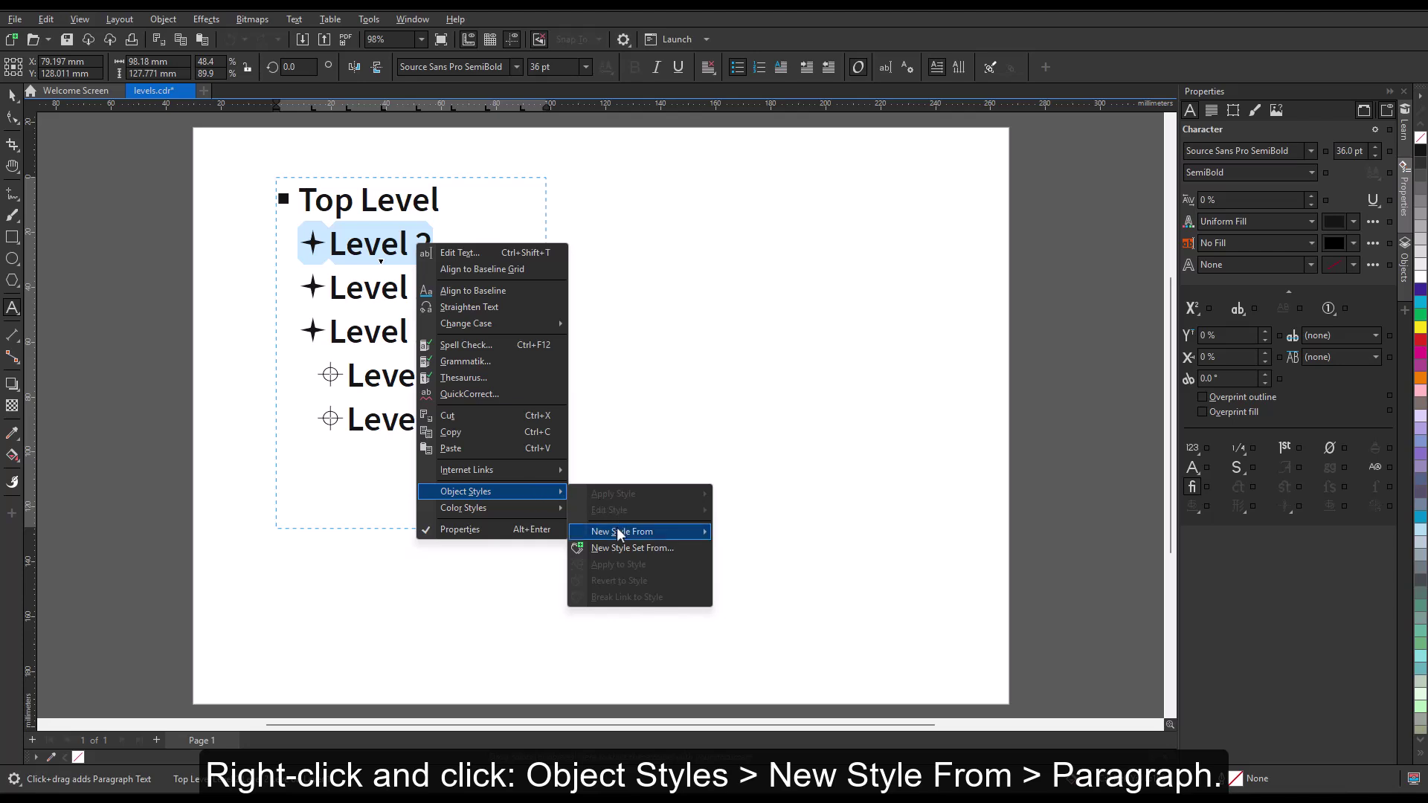
pyautogui.moveTo(614, 534)
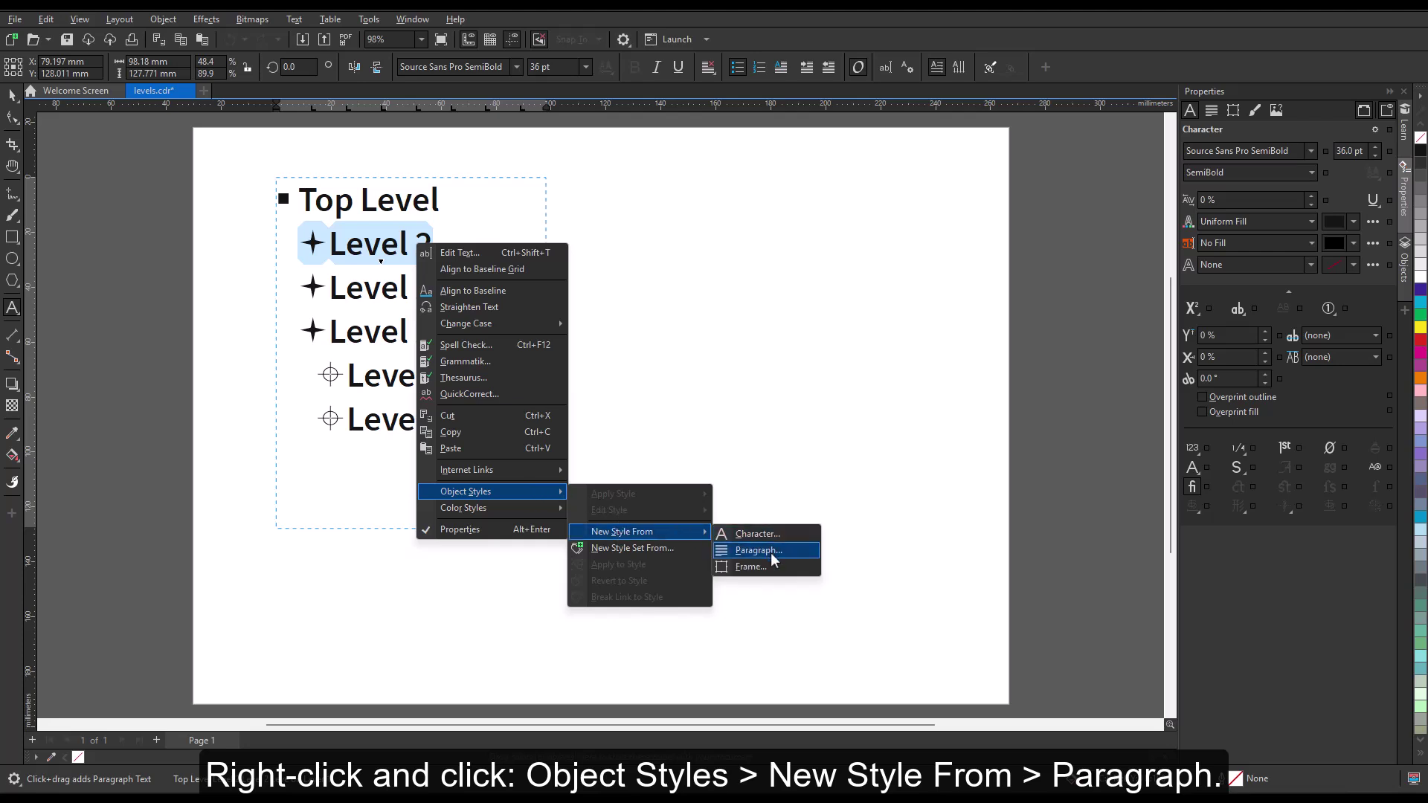
pyautogui.click(771, 552)
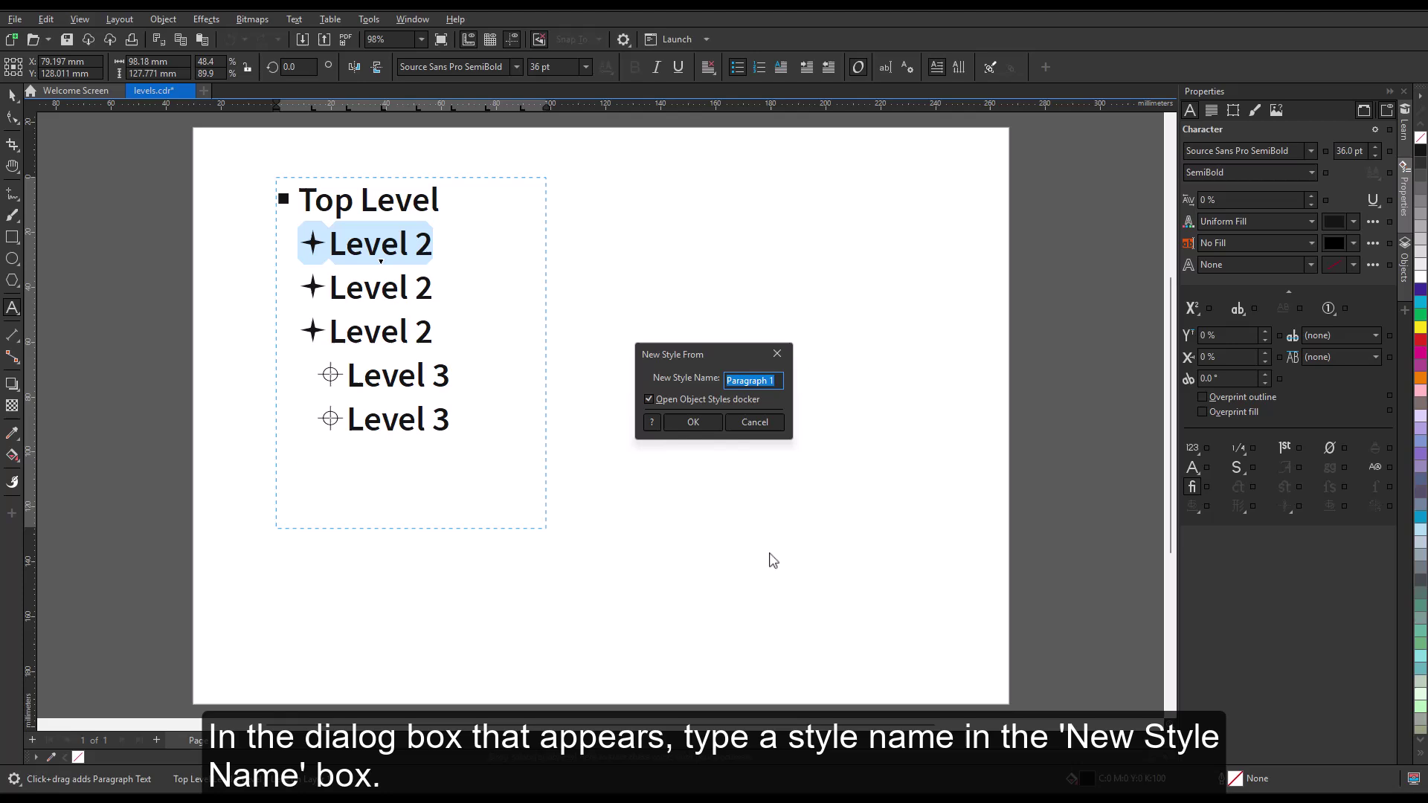
pyautogui.write('Level 2')
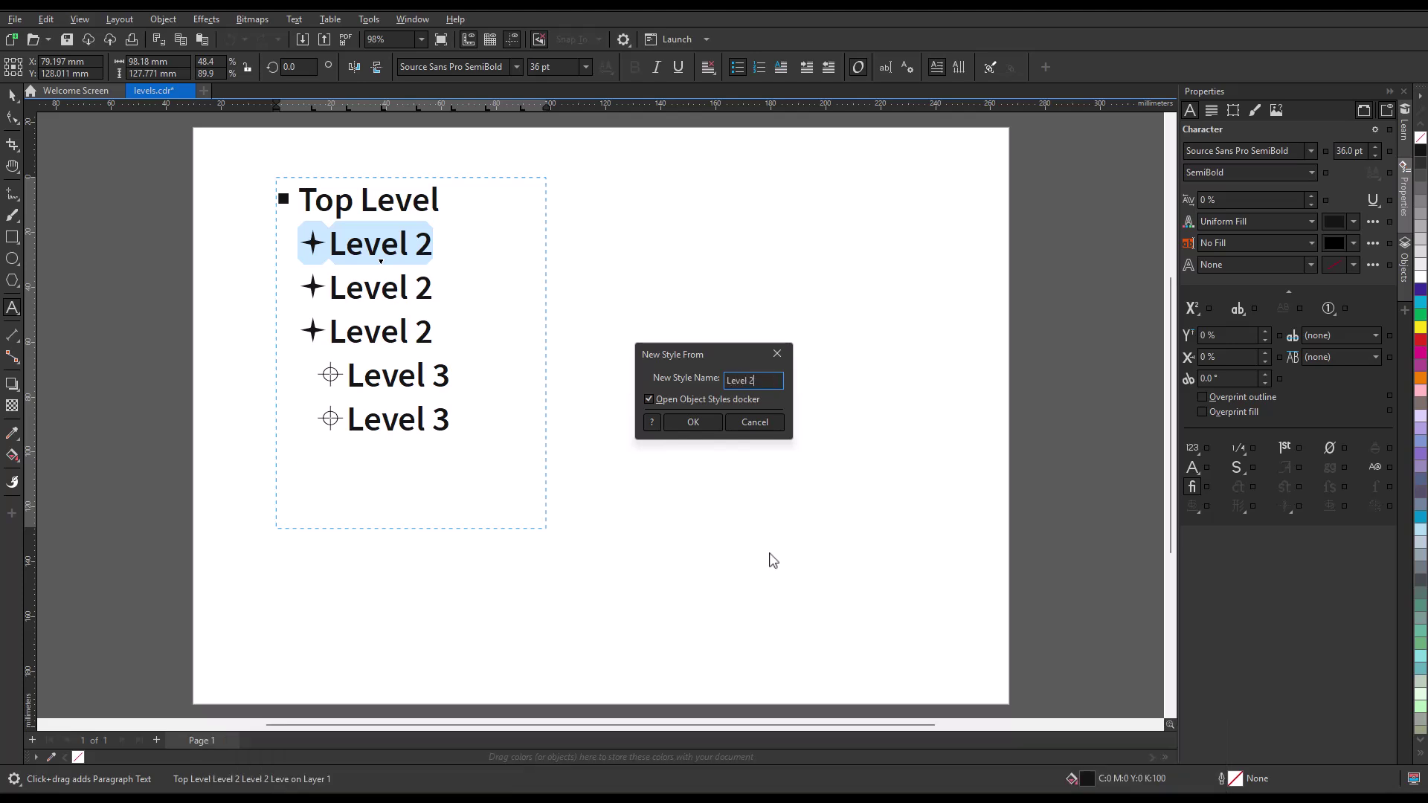
# Step: Save the Level 2 style, then apply it to the second list line from the Object Styles docker
pyautogui.click(706, 426)
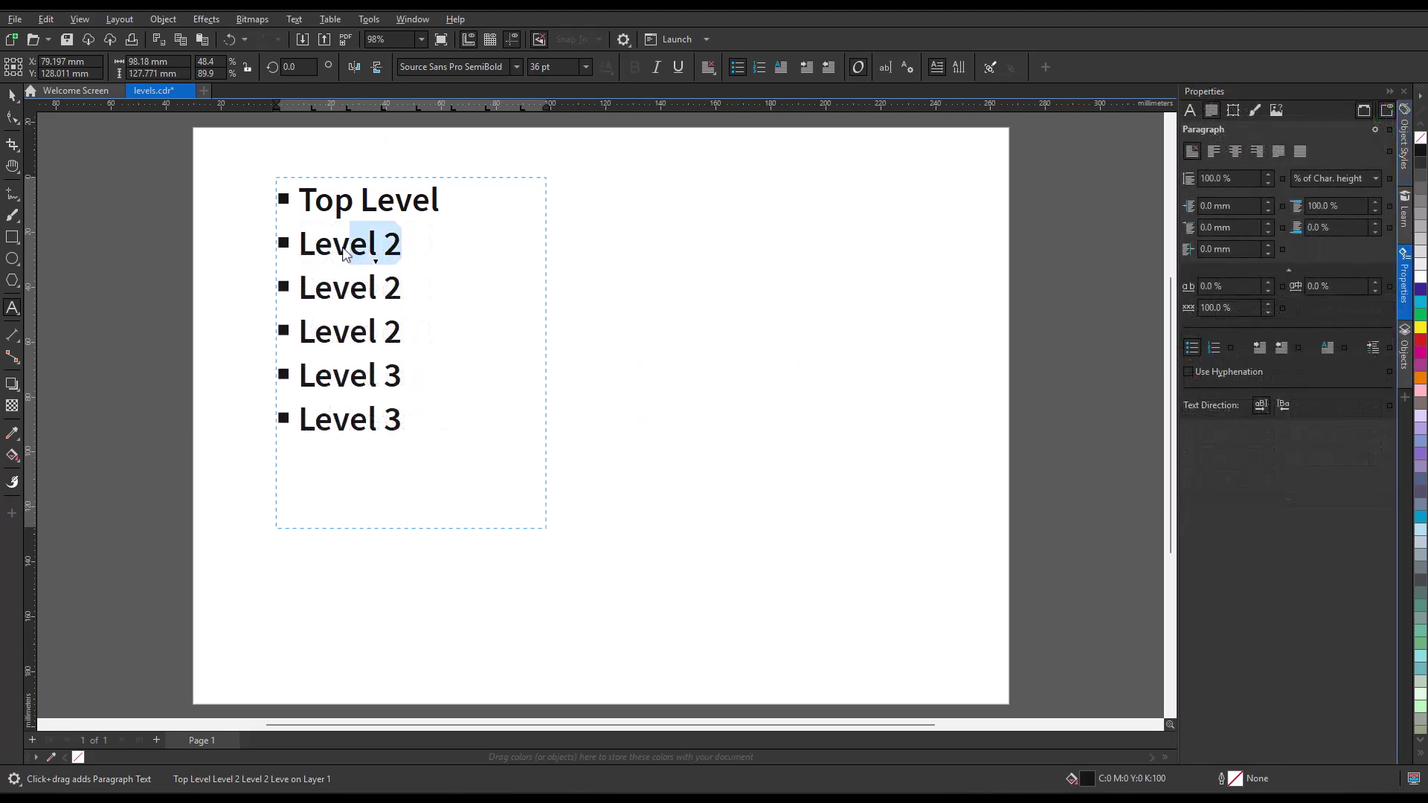
pyautogui.moveTo(346, 253); pyautogui.dragTo(281, 247)
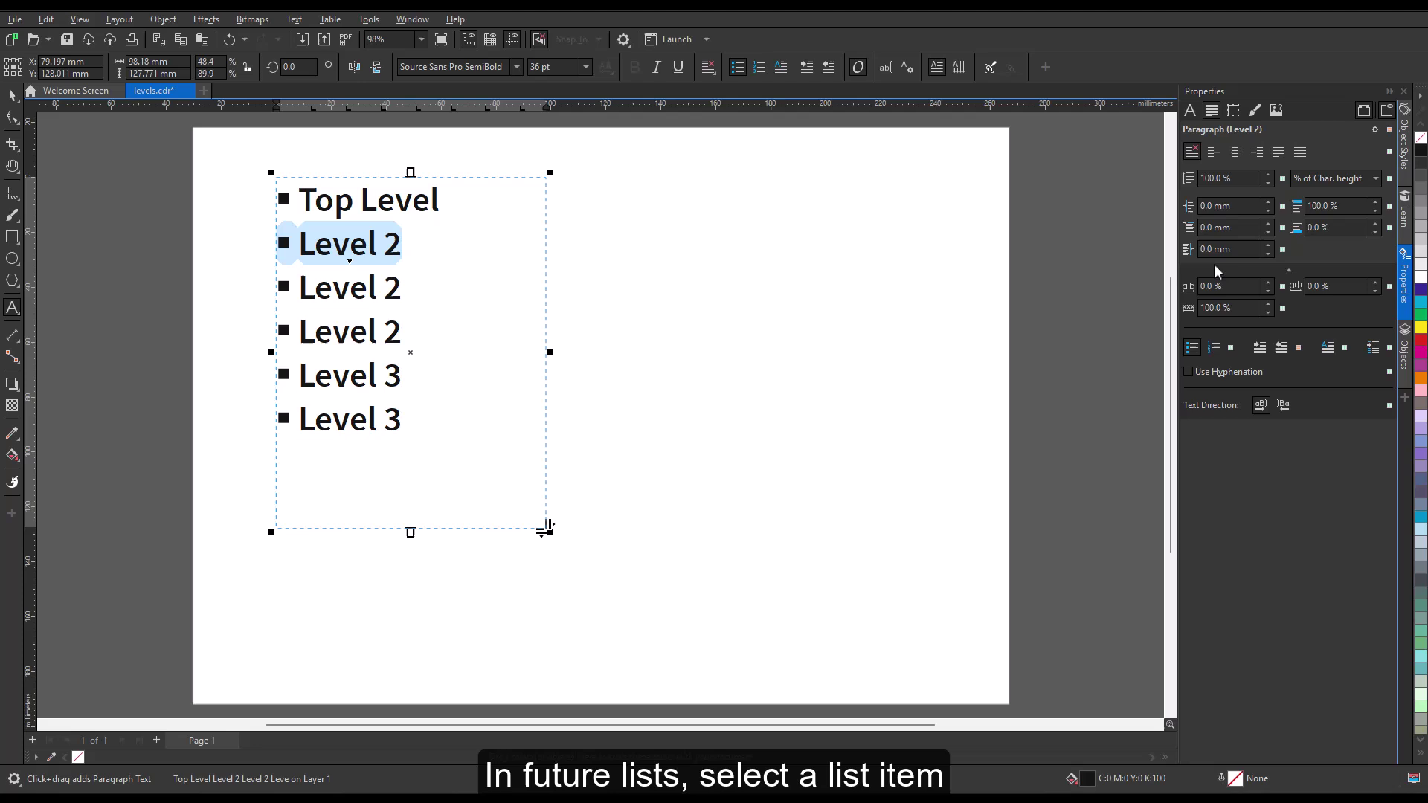
pyautogui.click(1407, 177)
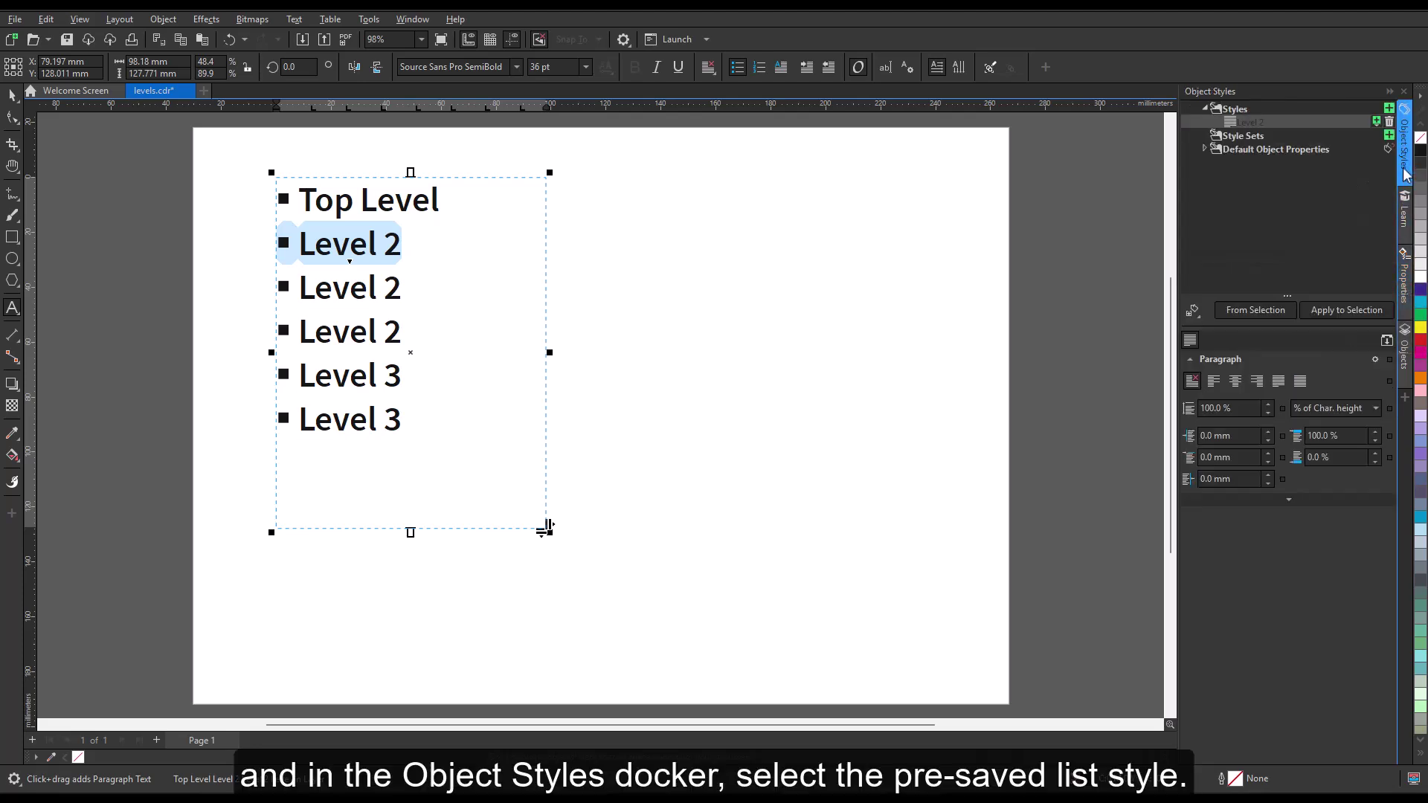
pyautogui.click(1257, 122)
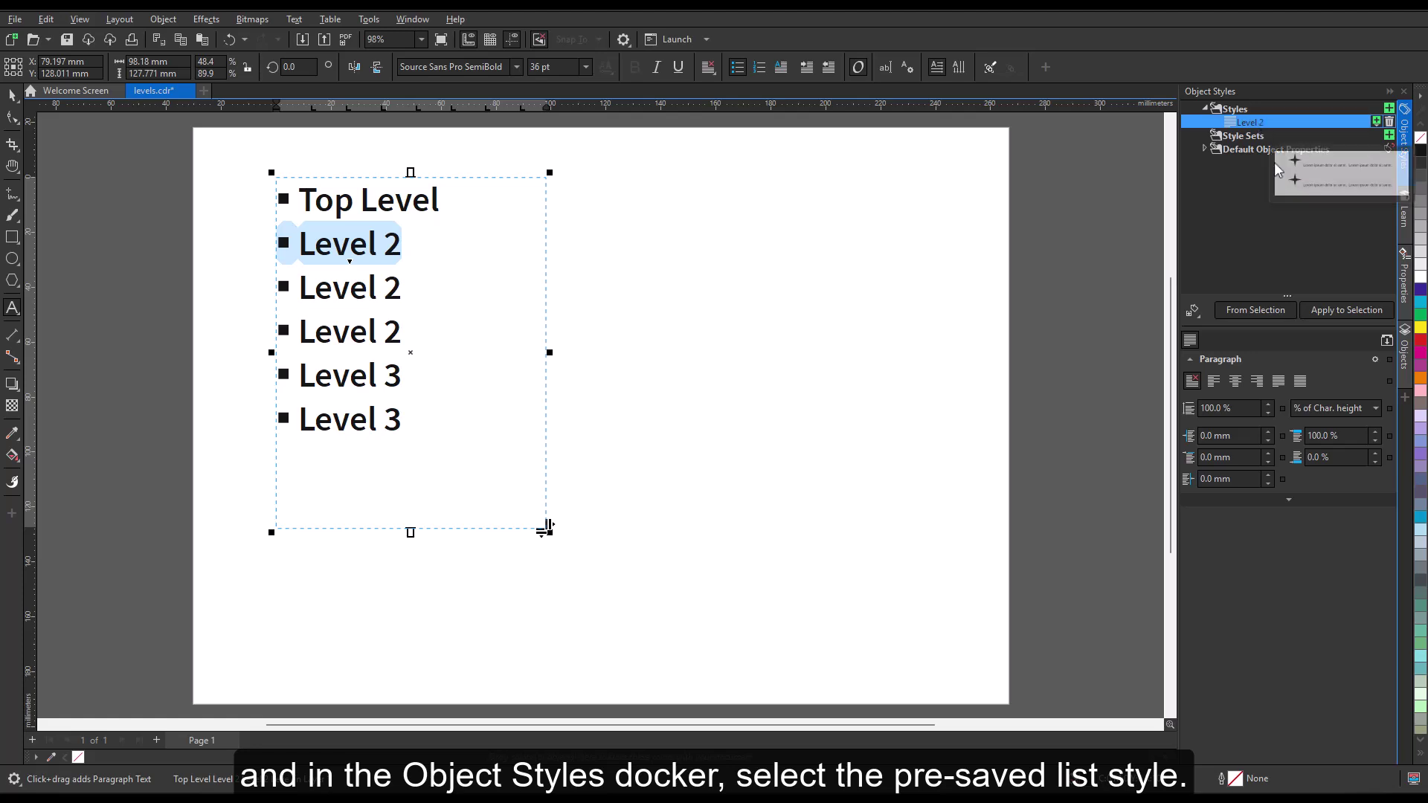
pyautogui.click(1334, 311)
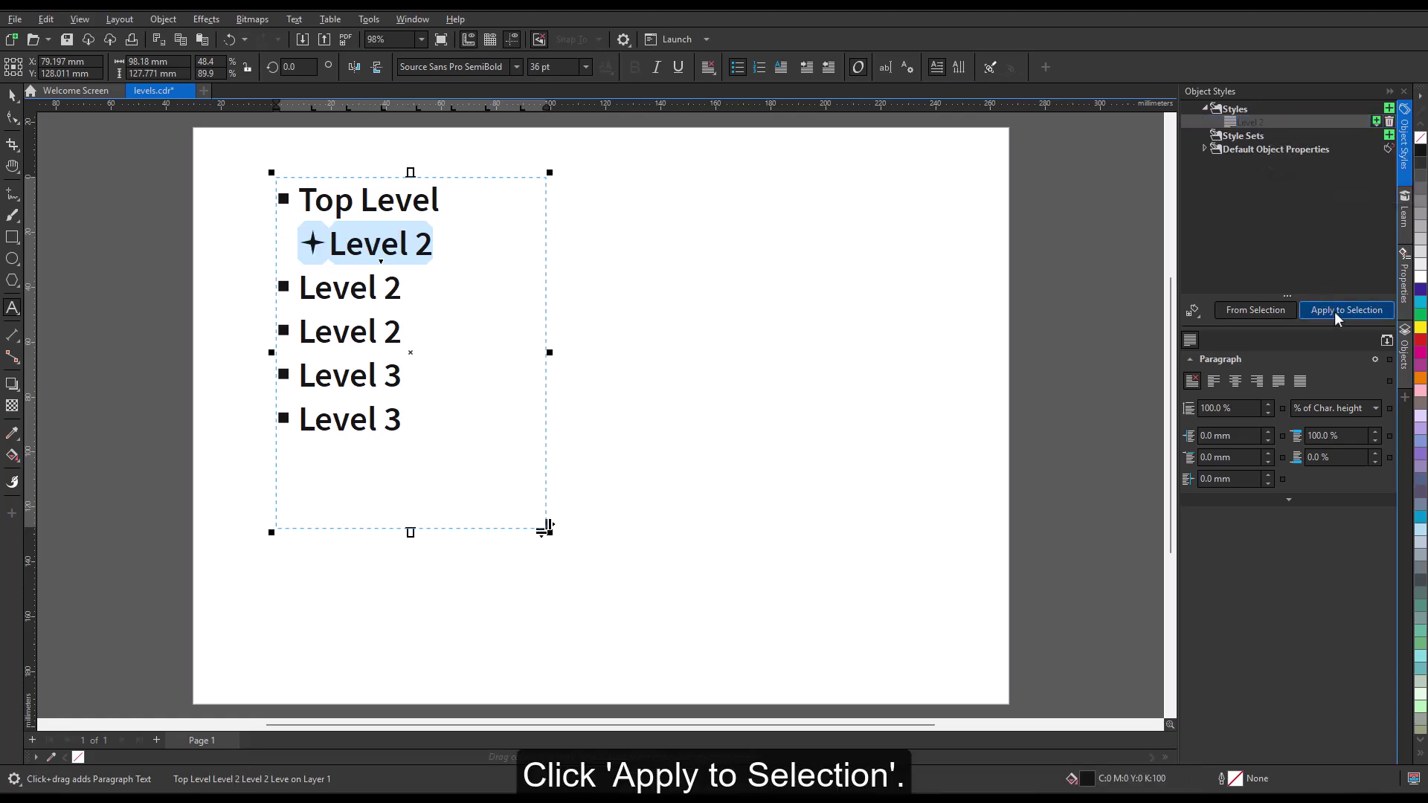